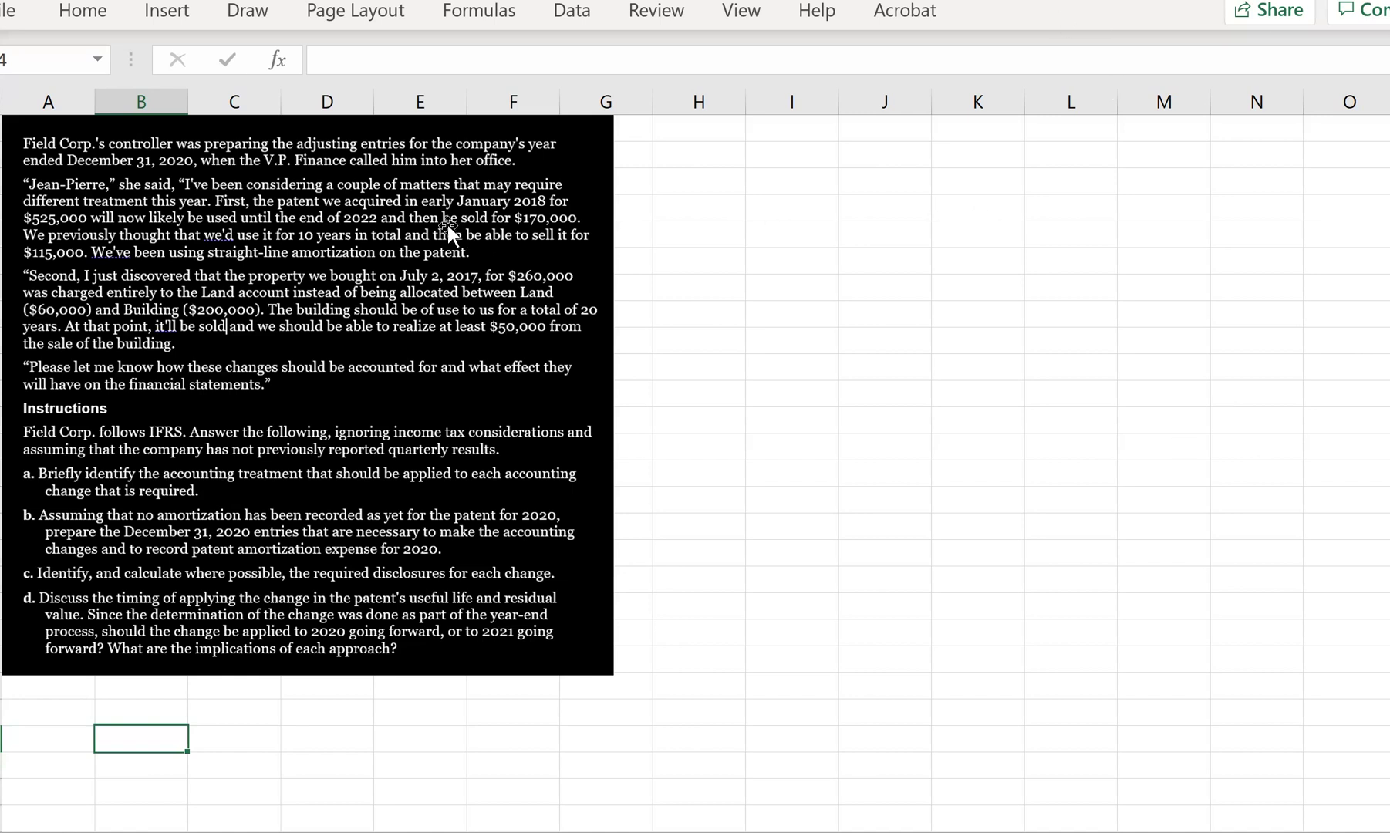
- Note in H3 that the change in accounting estimate is treated prospectively
click(666, 187)
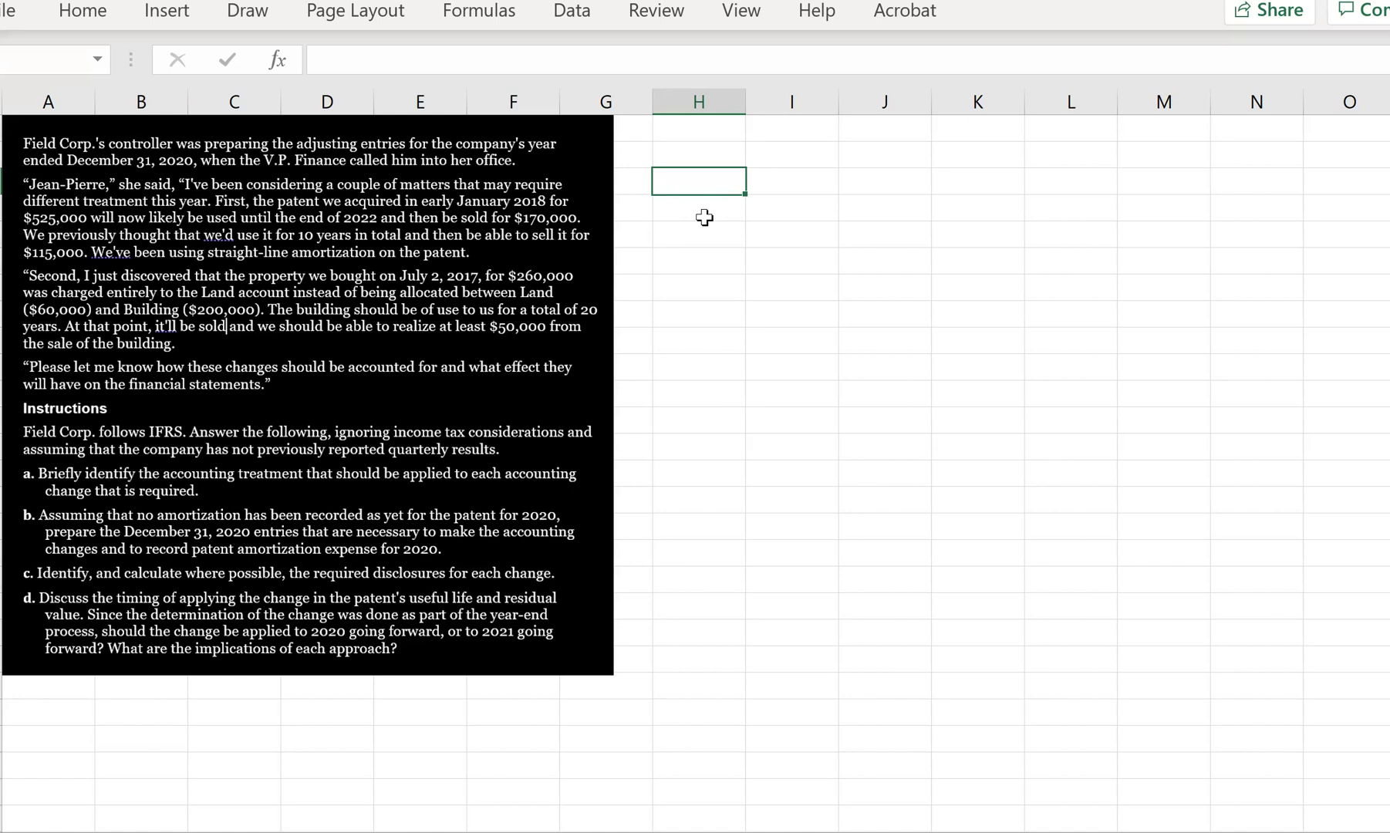
text(Change in a)
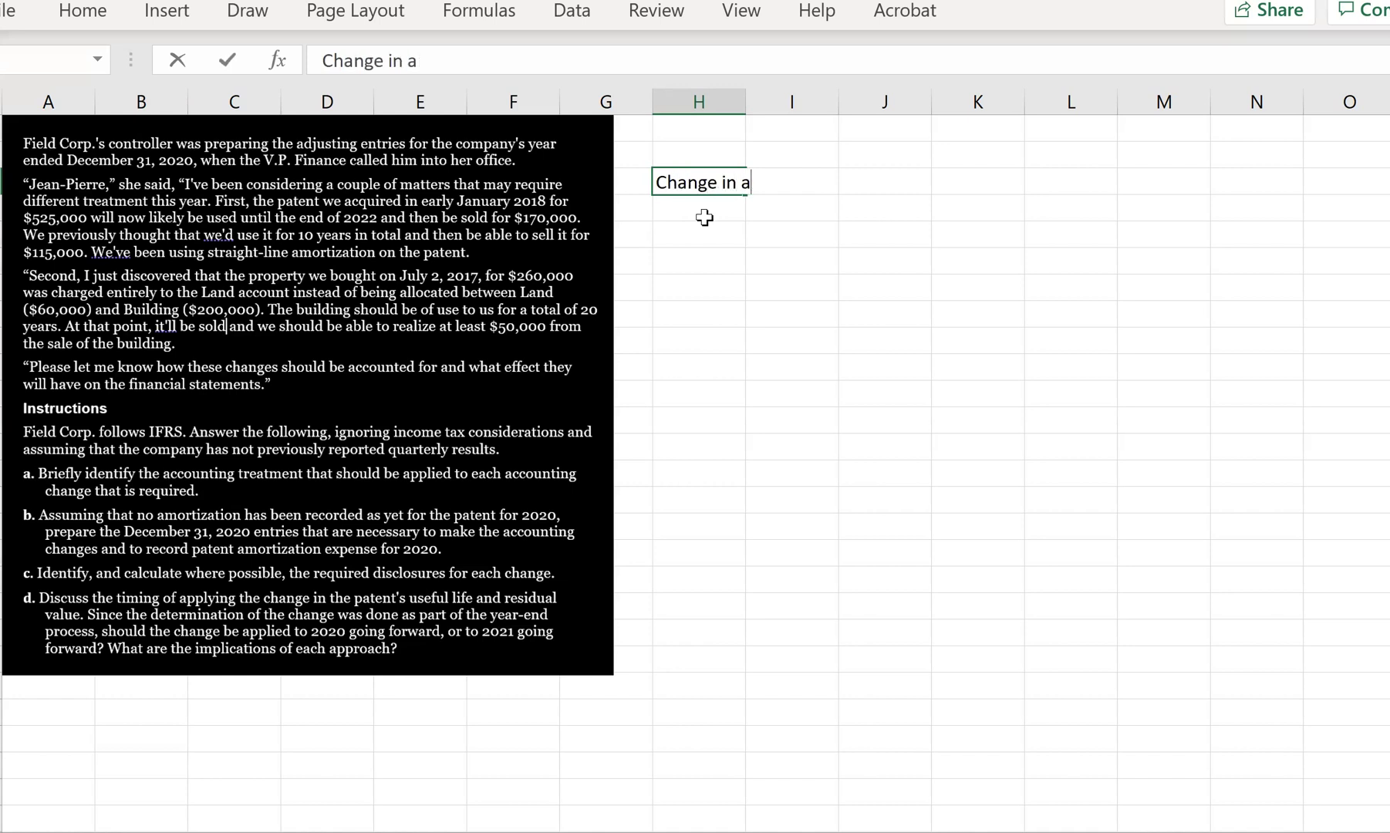
text(ccountin)
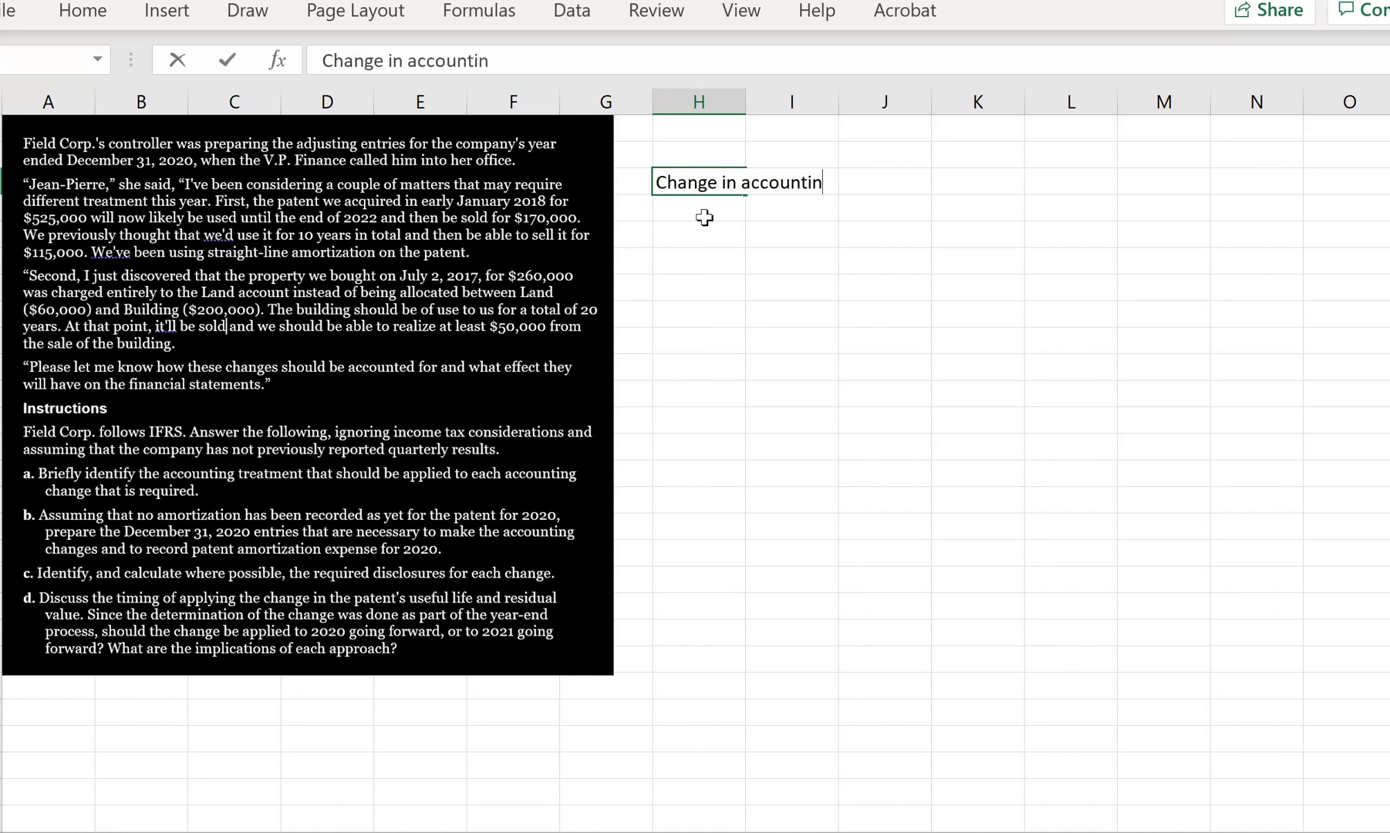
text(g estimte - )
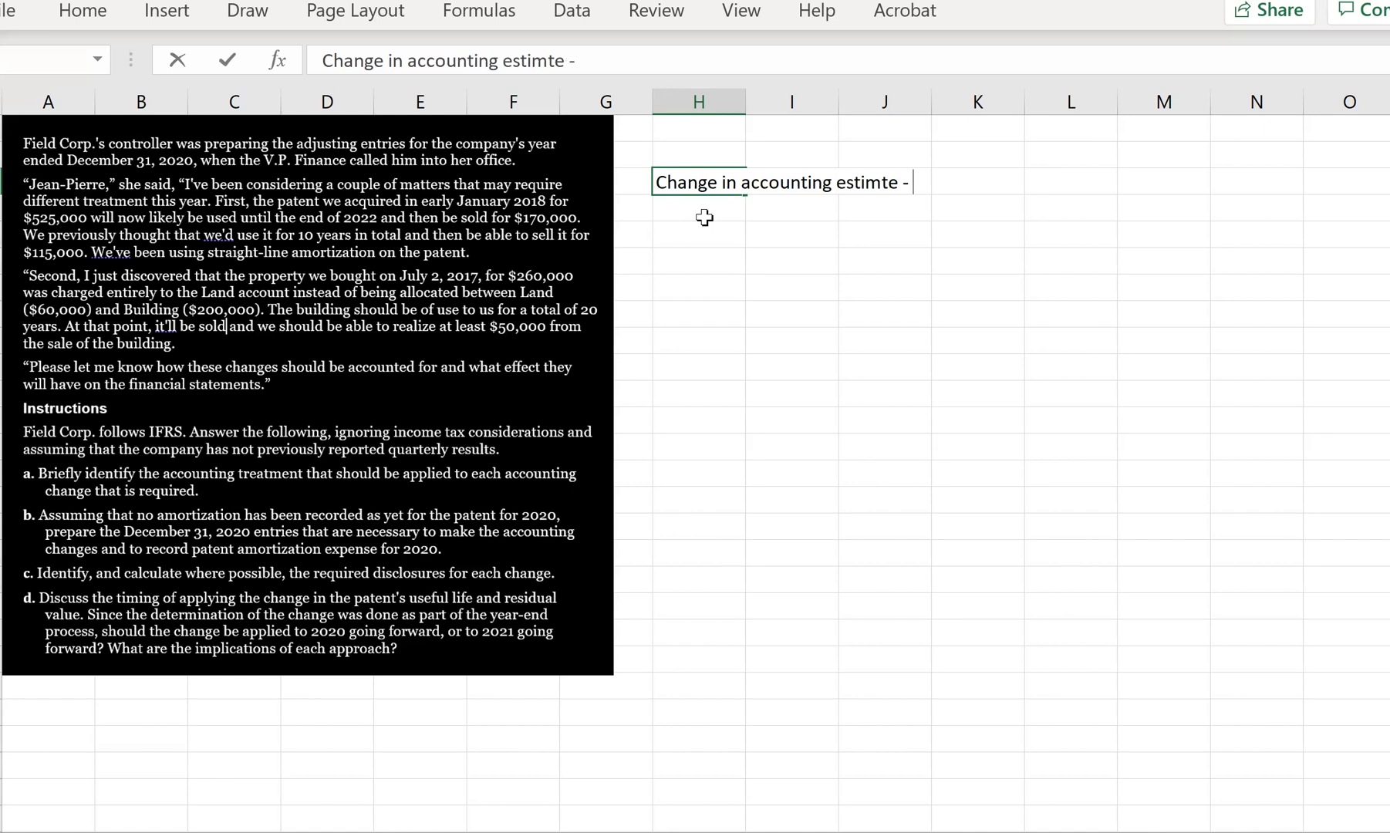
text(a)
key(BackSpace)
text(prs)
key(BackSpace)
text(ospective)
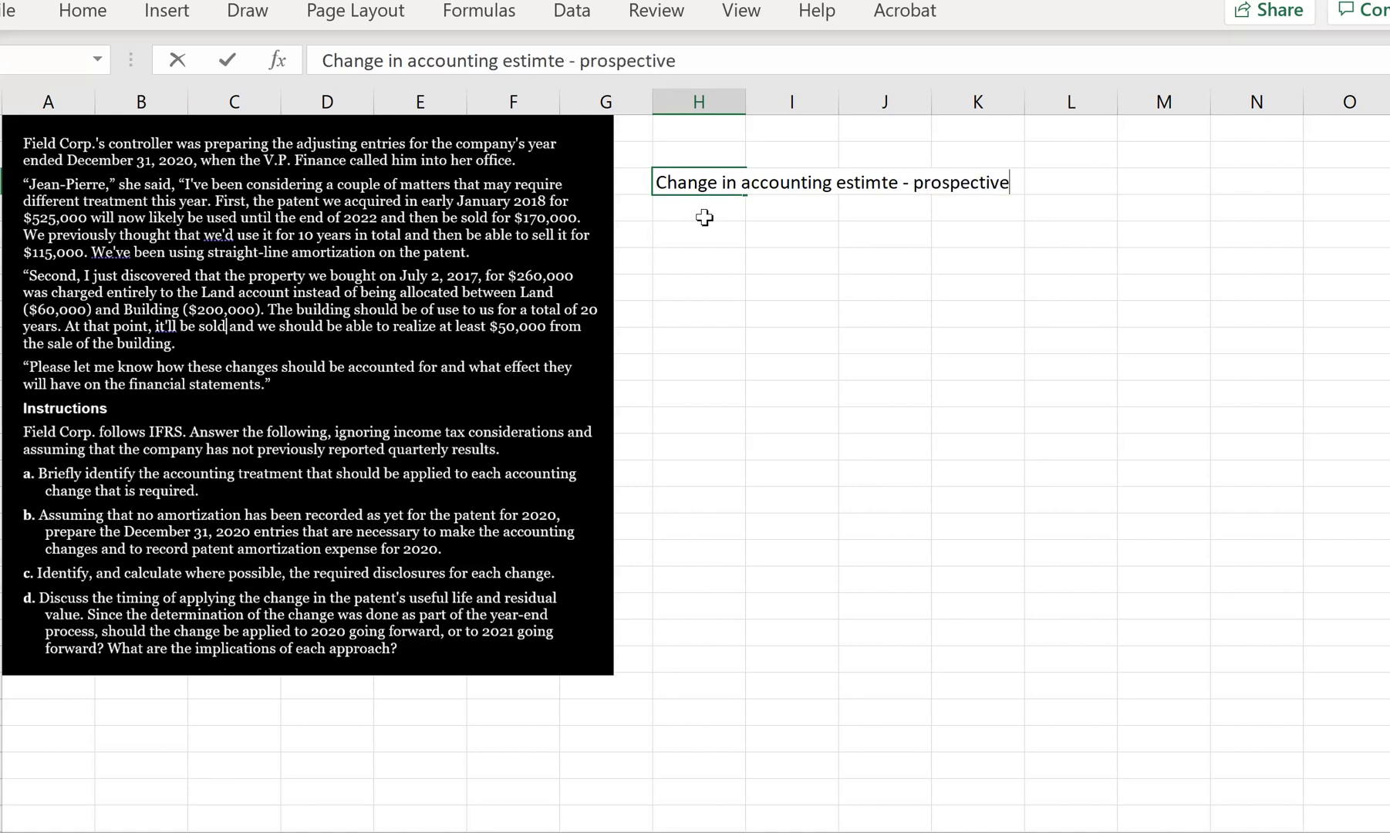
text(ly.)
key(Return)
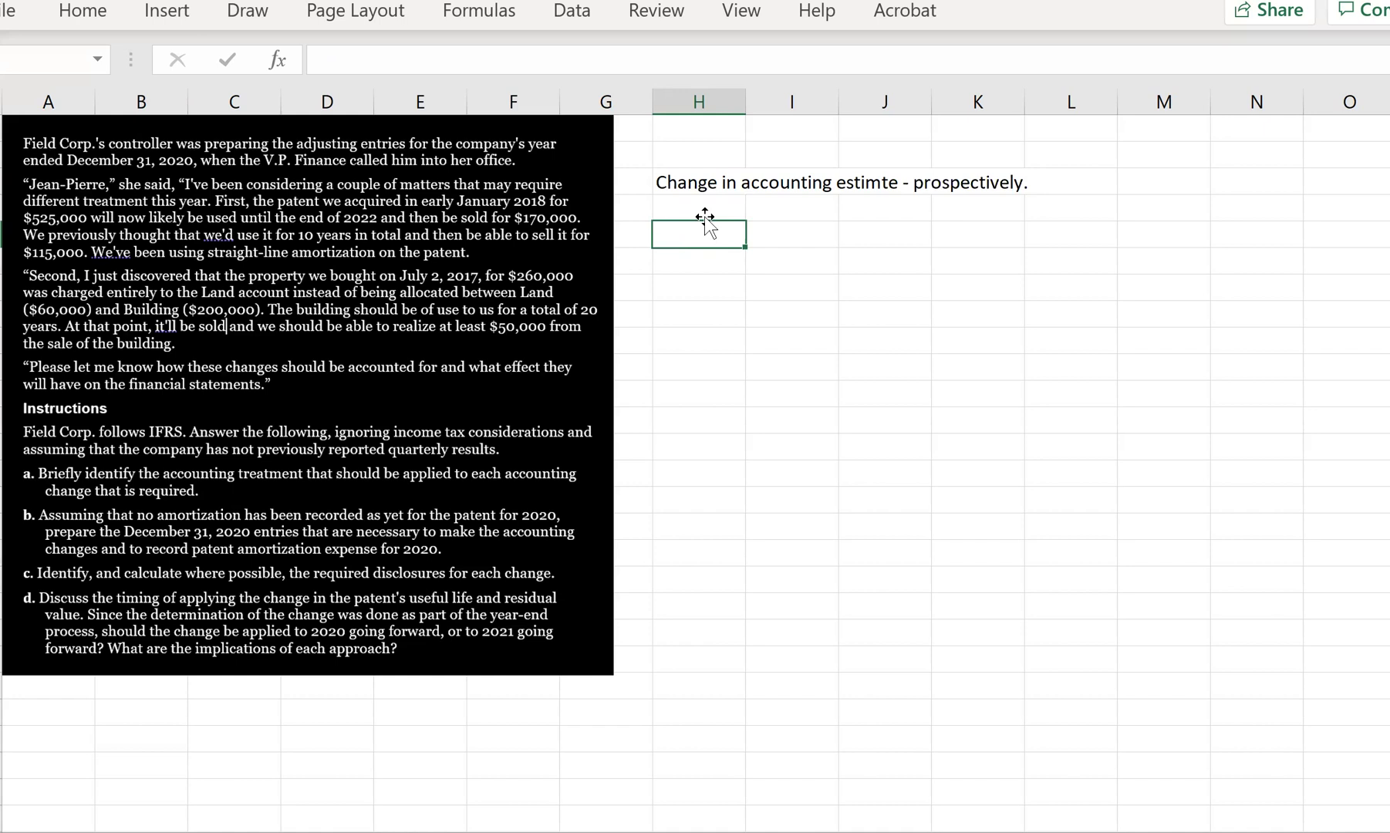
- Note in H7 that the accounting error is treated retrospectively
key(Down)
key(Down)
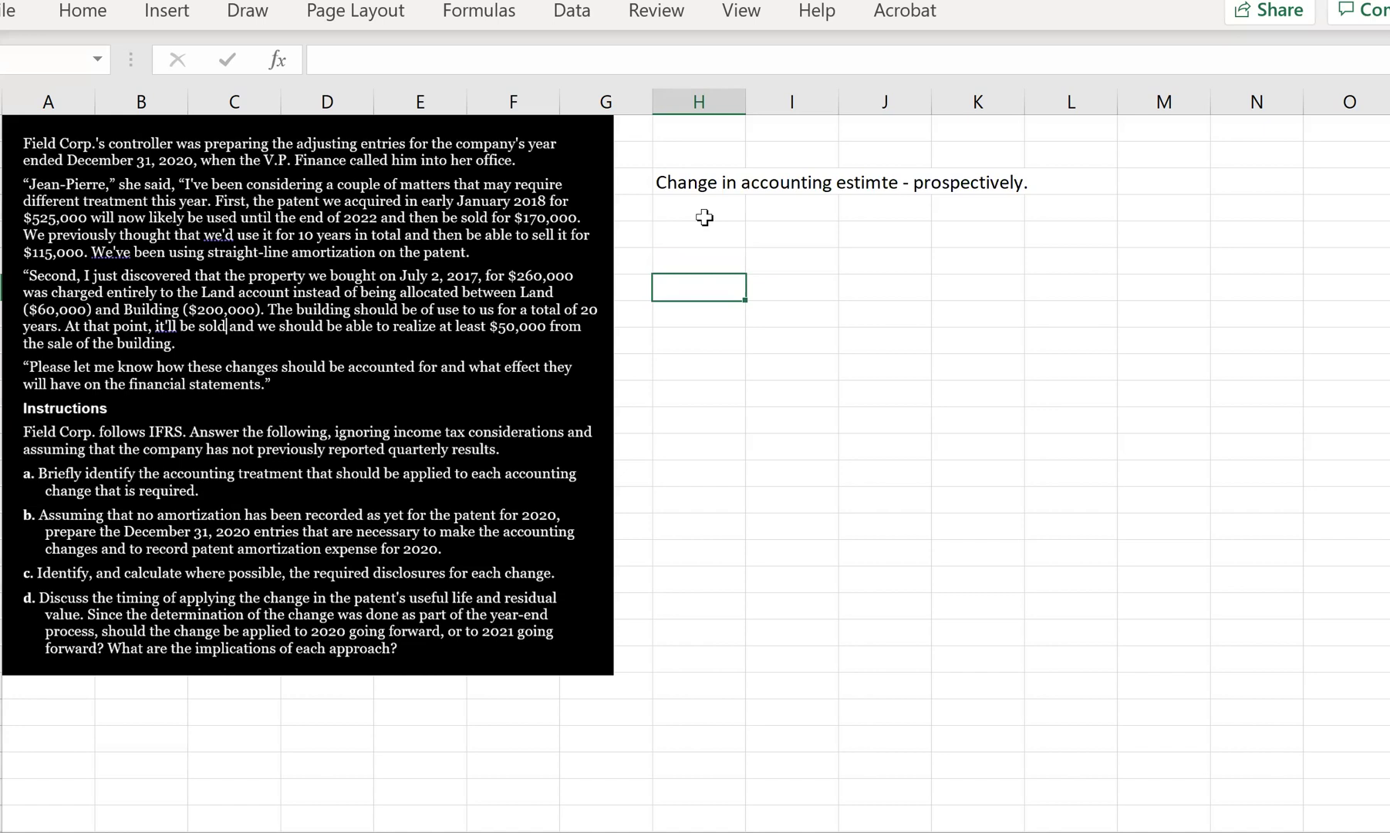
text(Accounting erro)
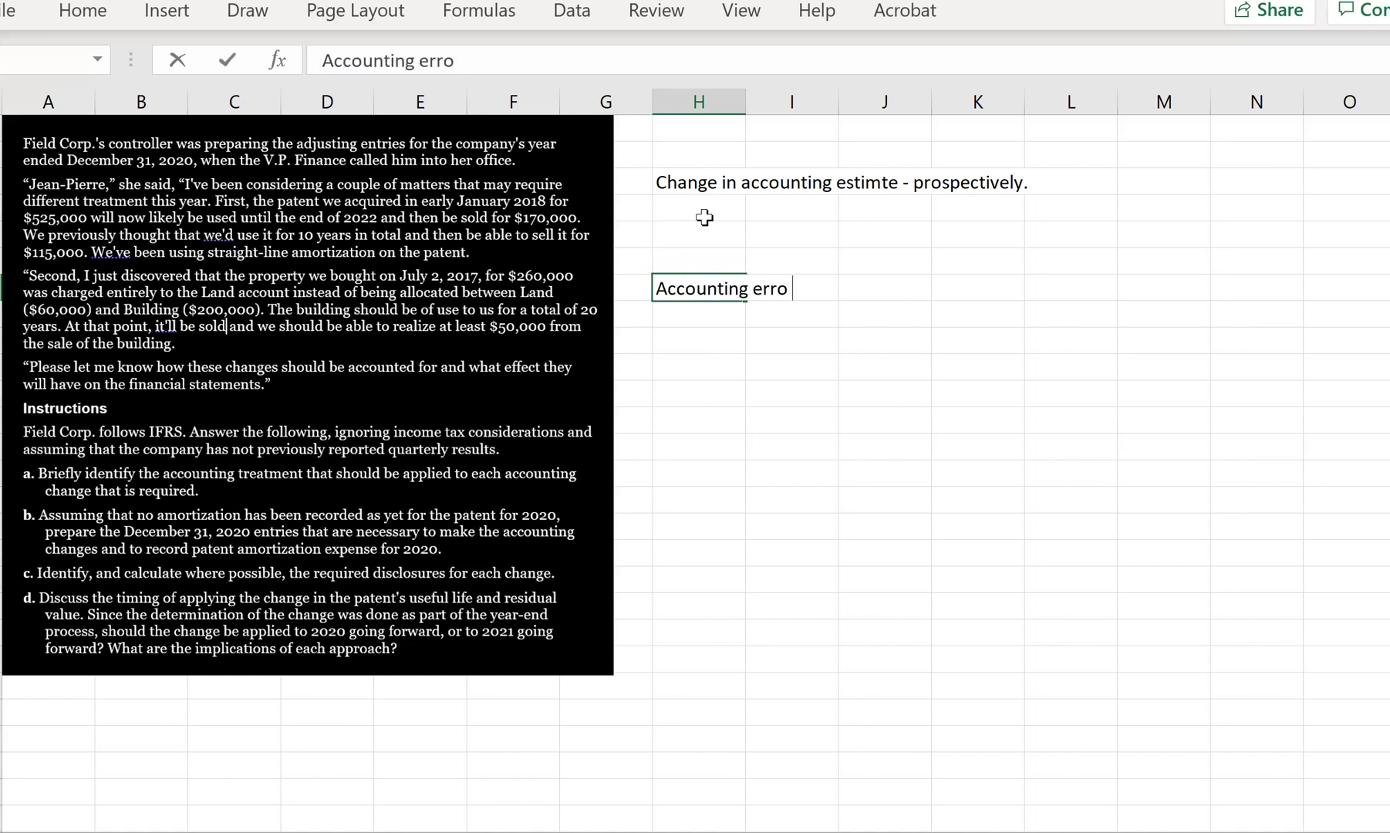
text(r - Retro)
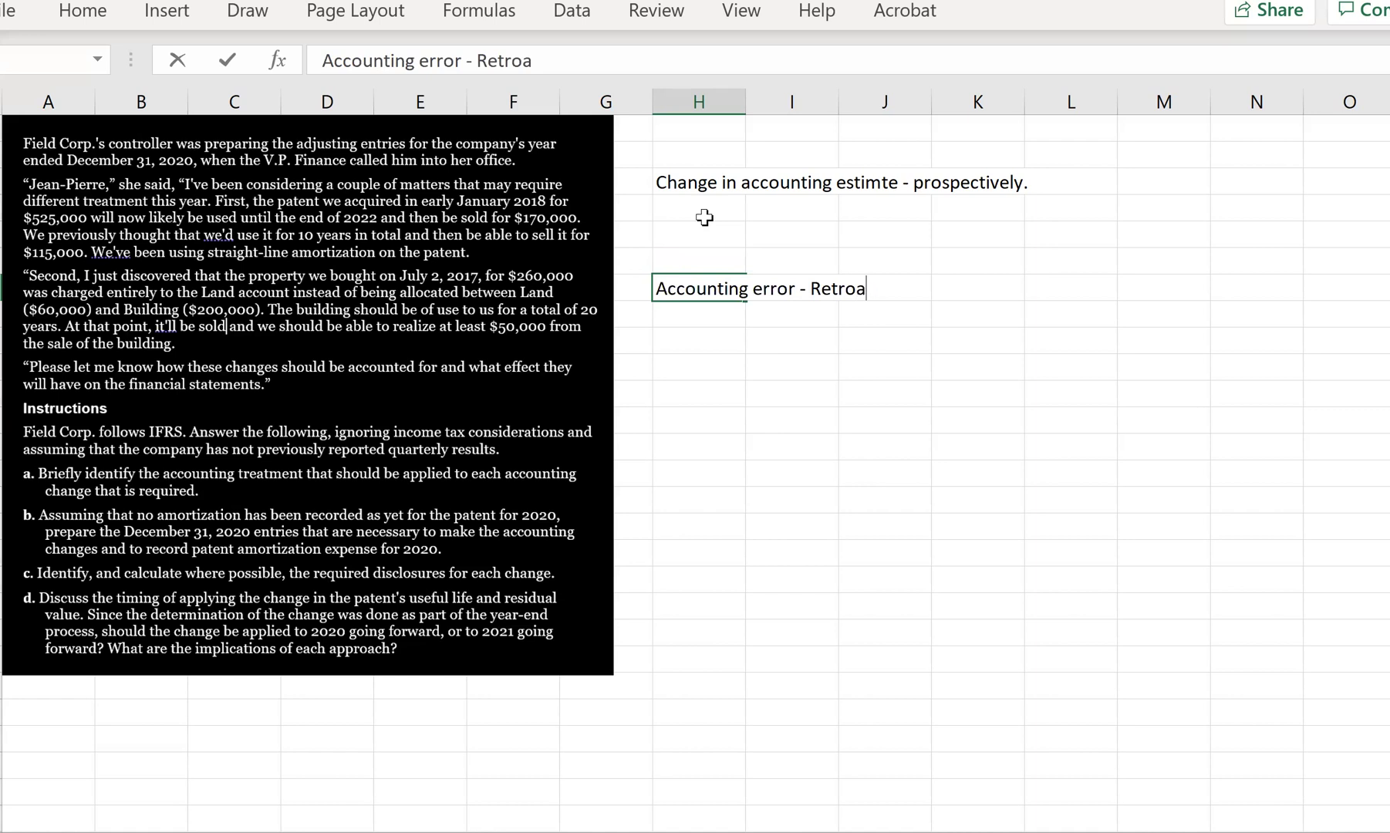
text(spective.)
key(Return)
key(Return)
key(Return)
key(Return)
key(Return)
key(Return)
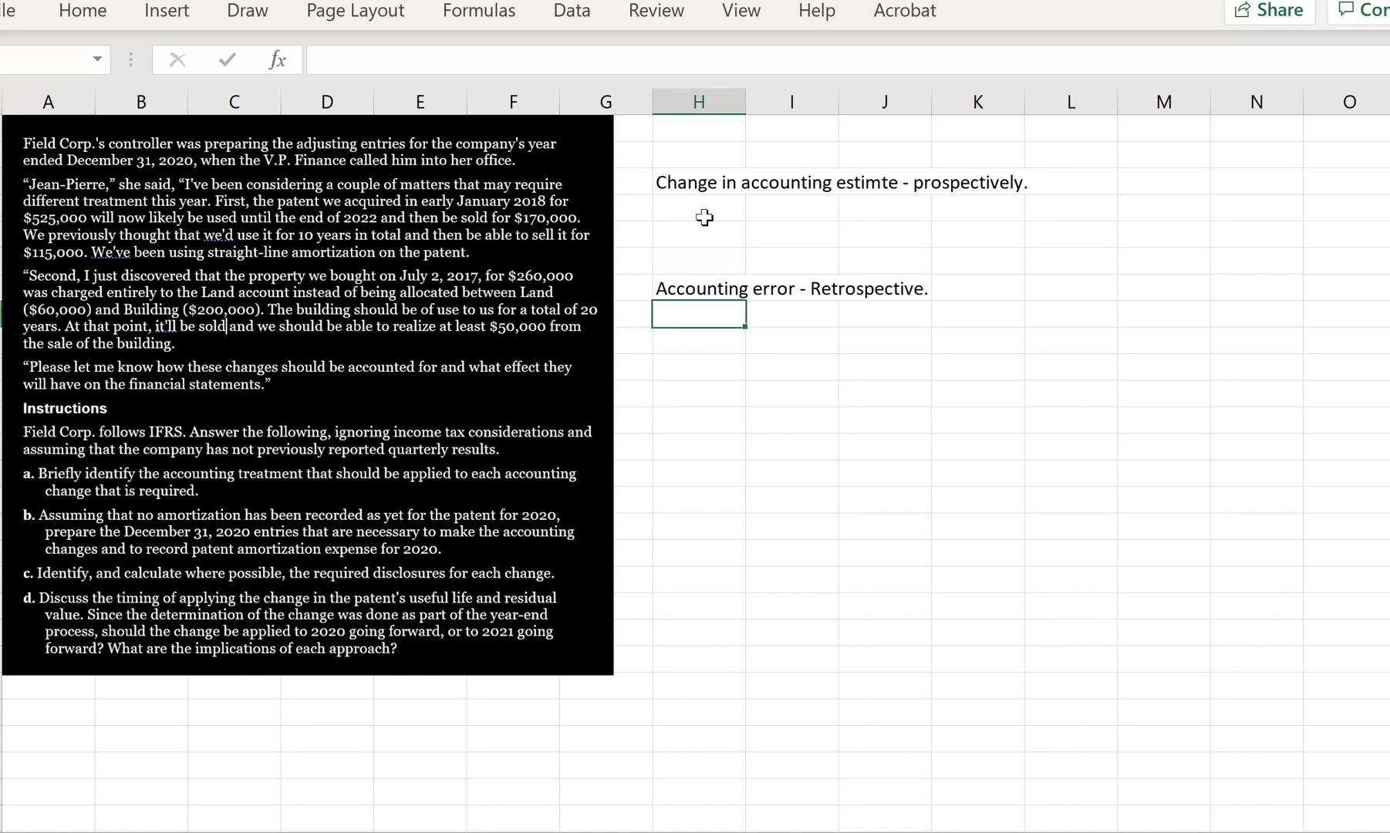
key(Down)
key(Down)
key(Down)
key(Down)
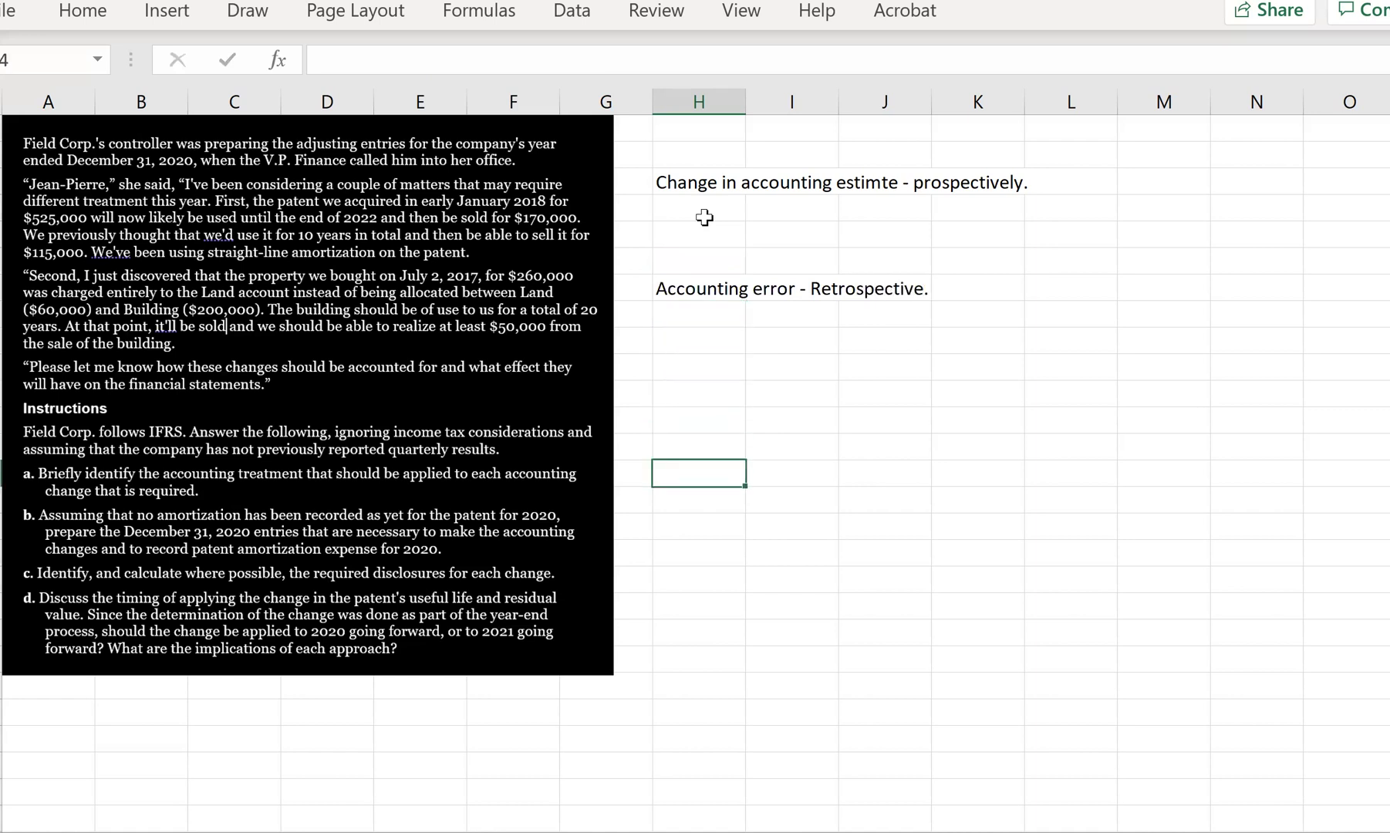
key(Up)
key(Up)
key(Up)
key(Up)
key(Up)
key(Up)
key(Up)
key(Up)
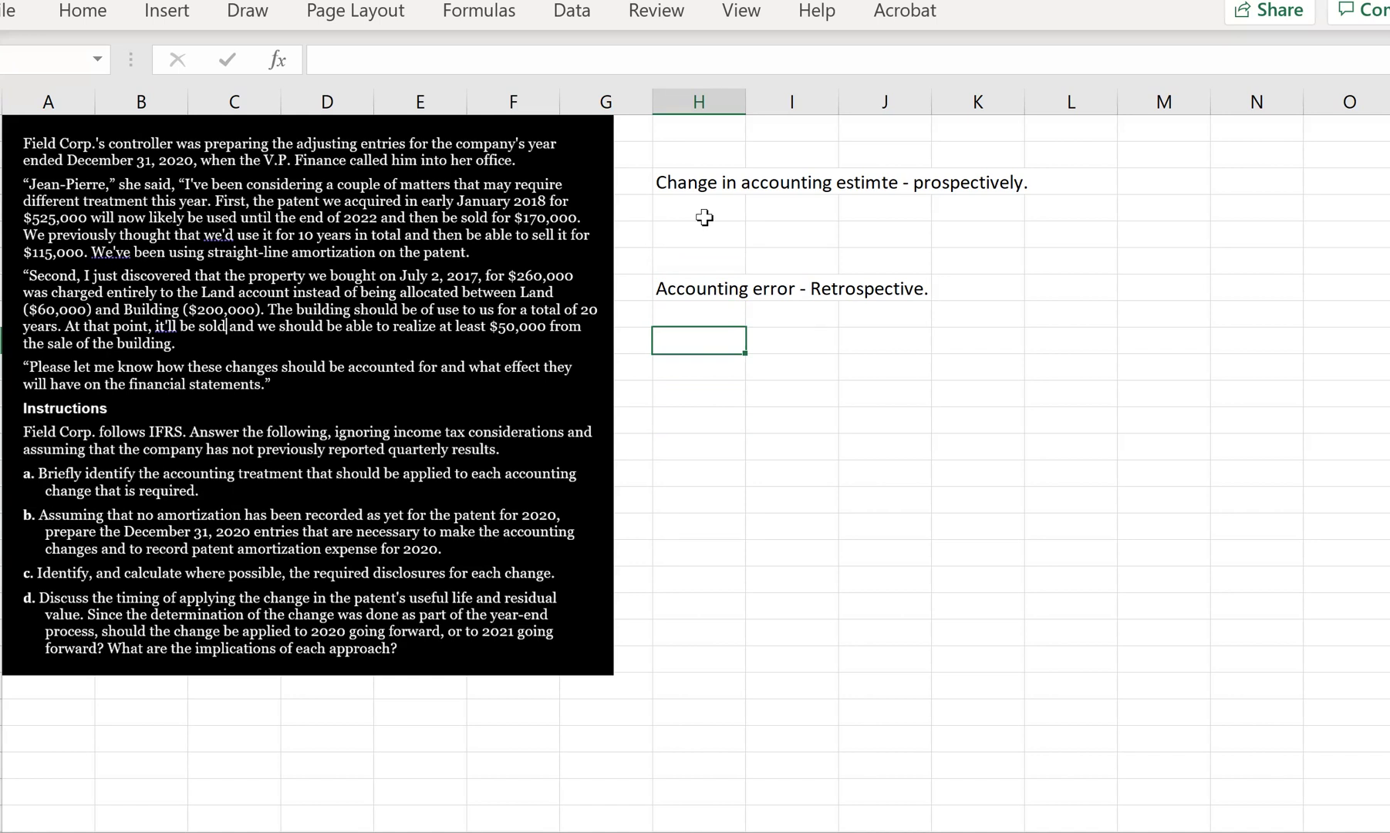
- Add the '#b - Patent' heading and a Purchase price of 525000
text(#b - Patentn)
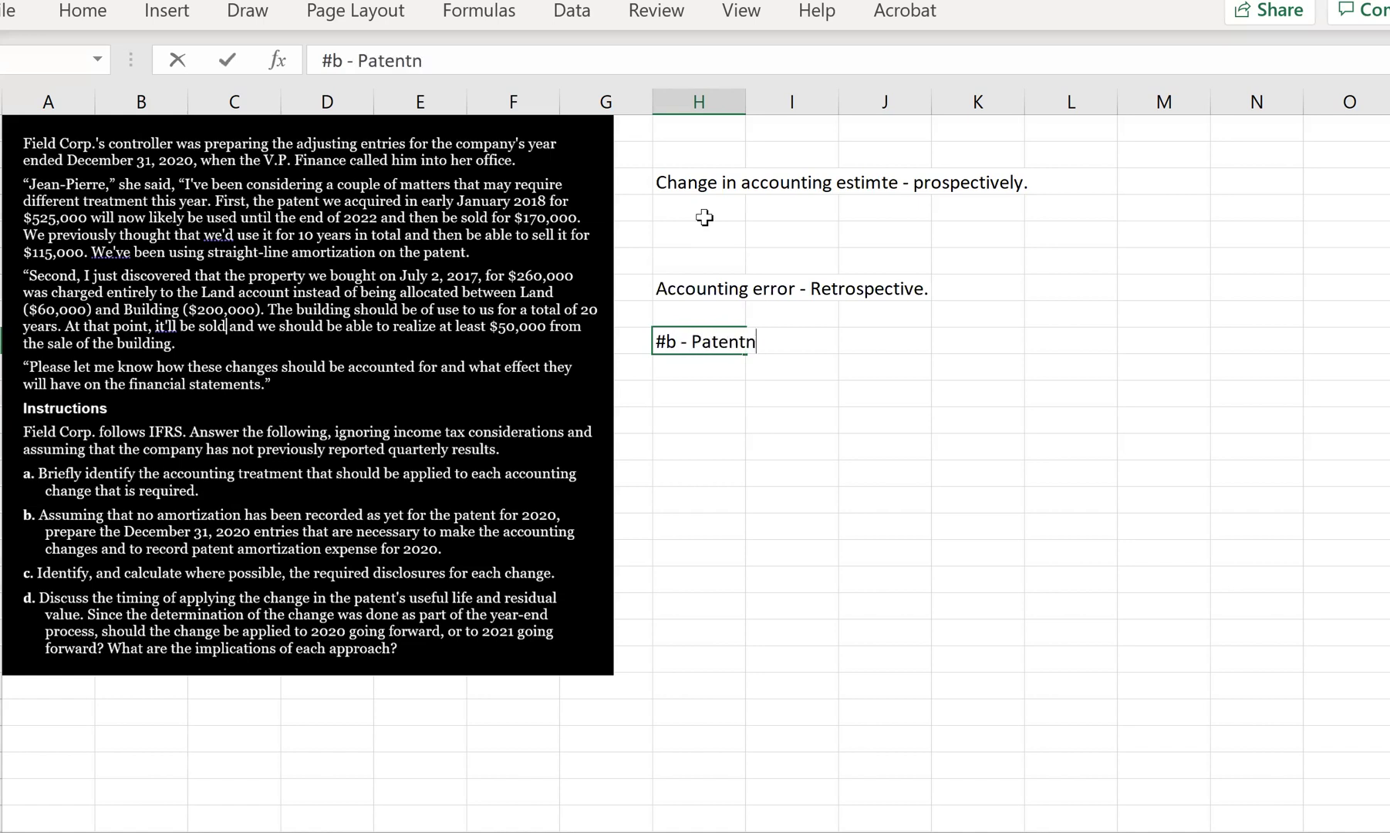
key(BackSpace)
key(Return)
key(Return)
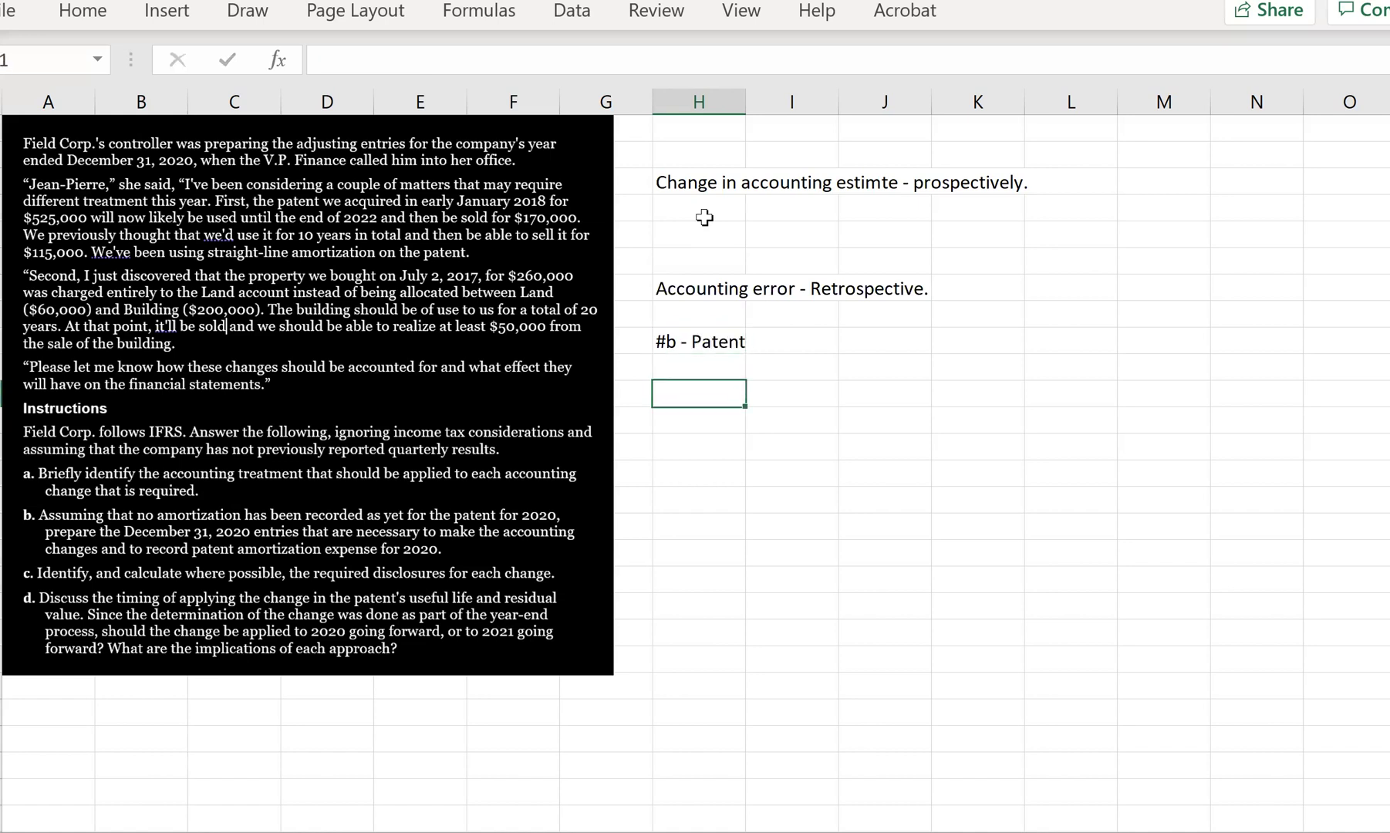
text(Purchase price)
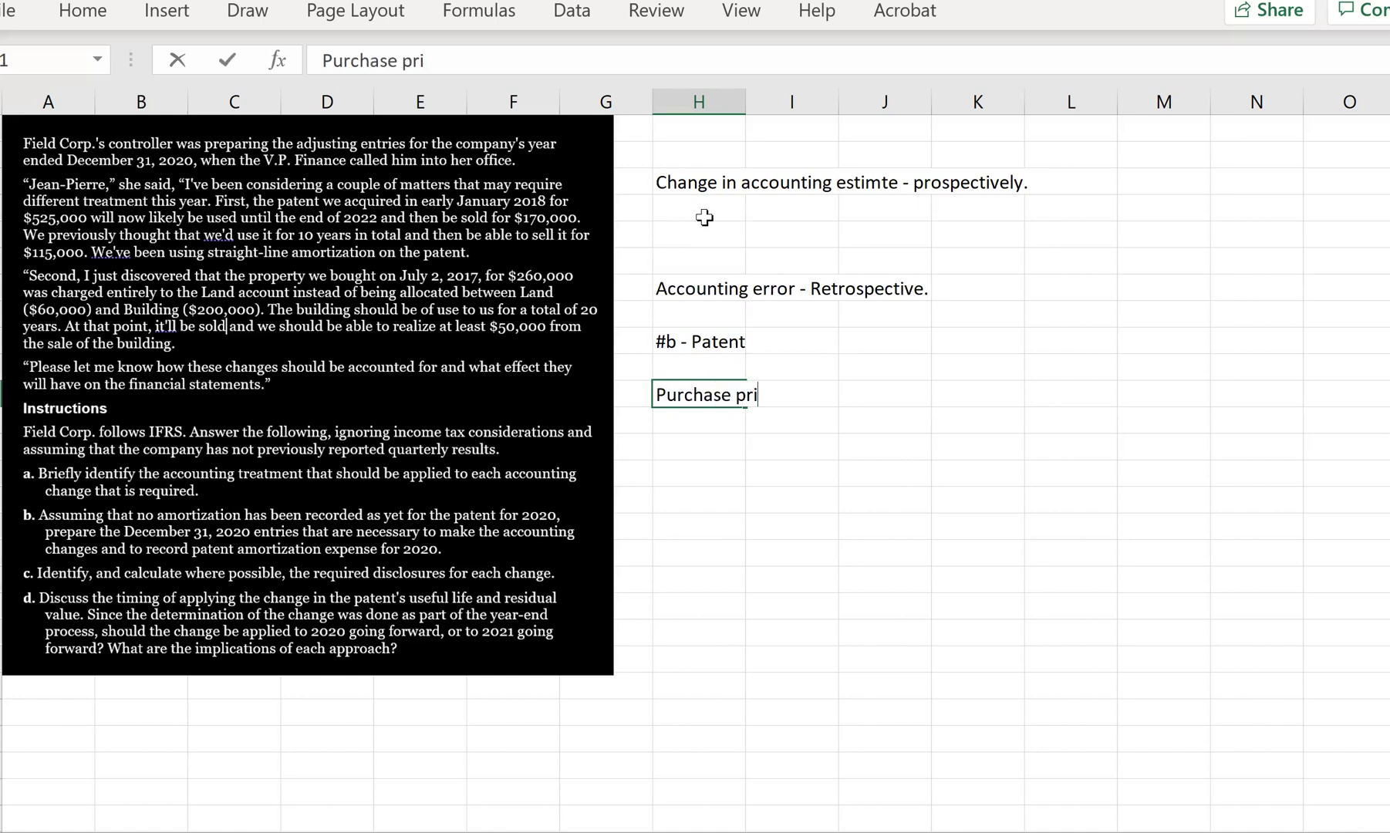
key(Tab)
key(Tab)
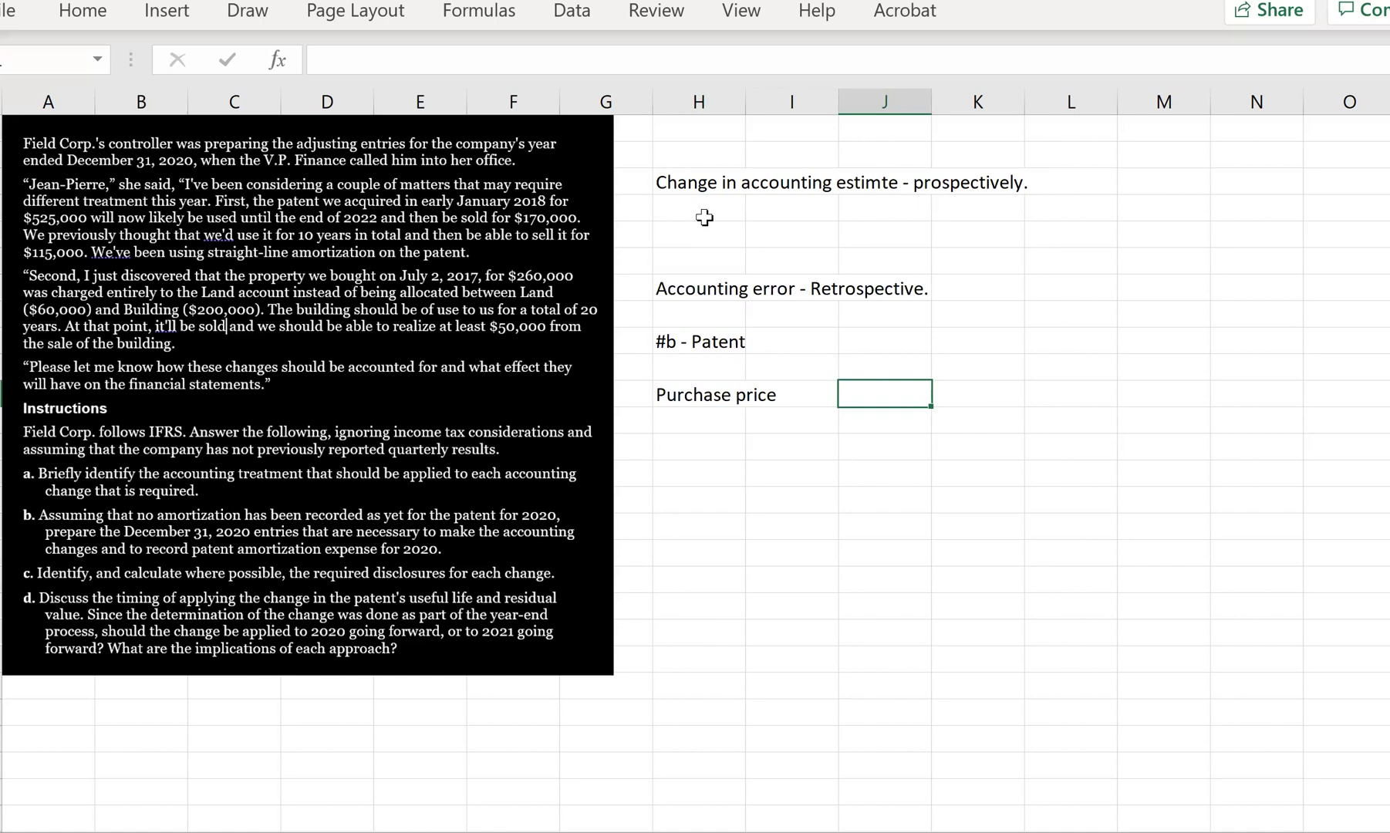
text(525000)
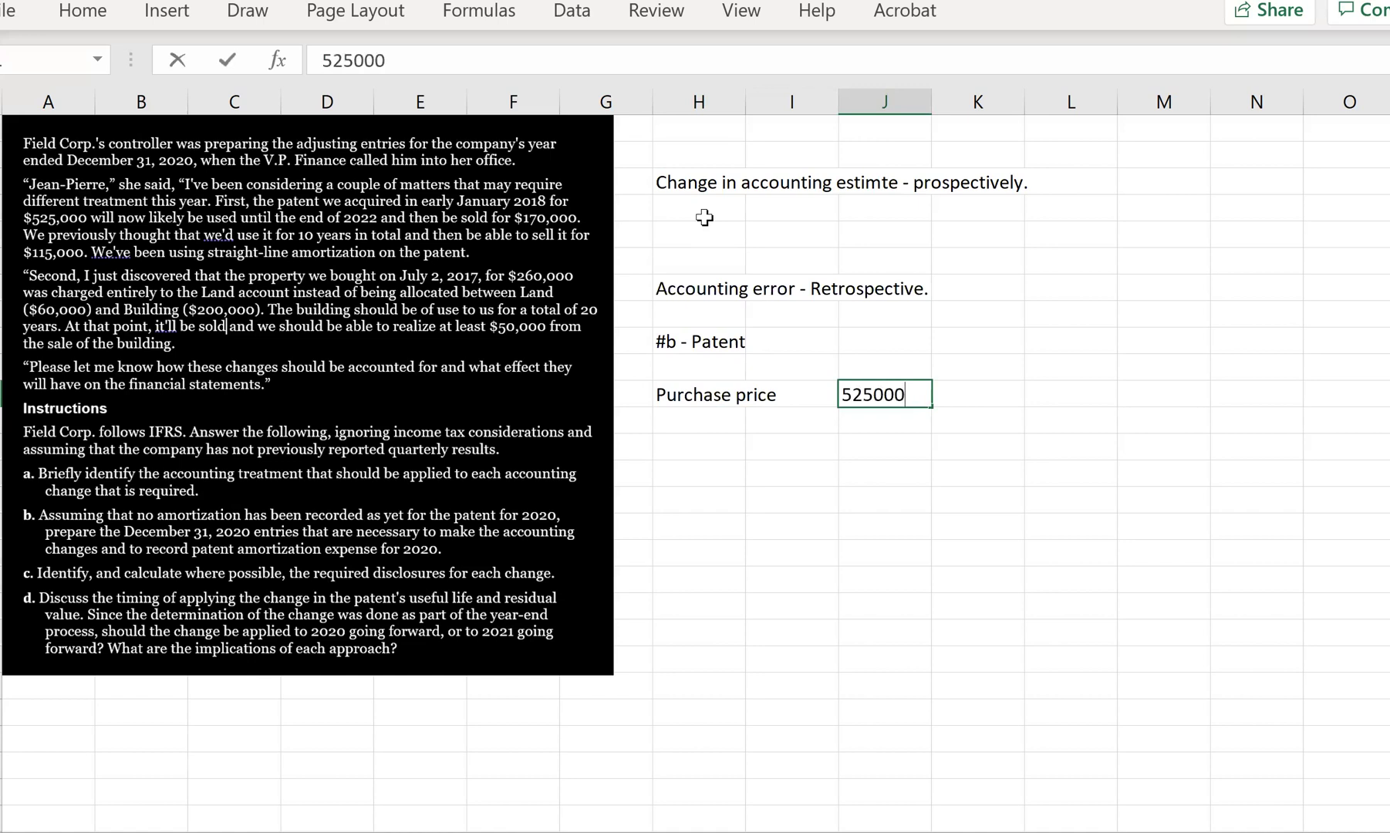
key(Return)
key(Left)
key(Left)
key(Down)
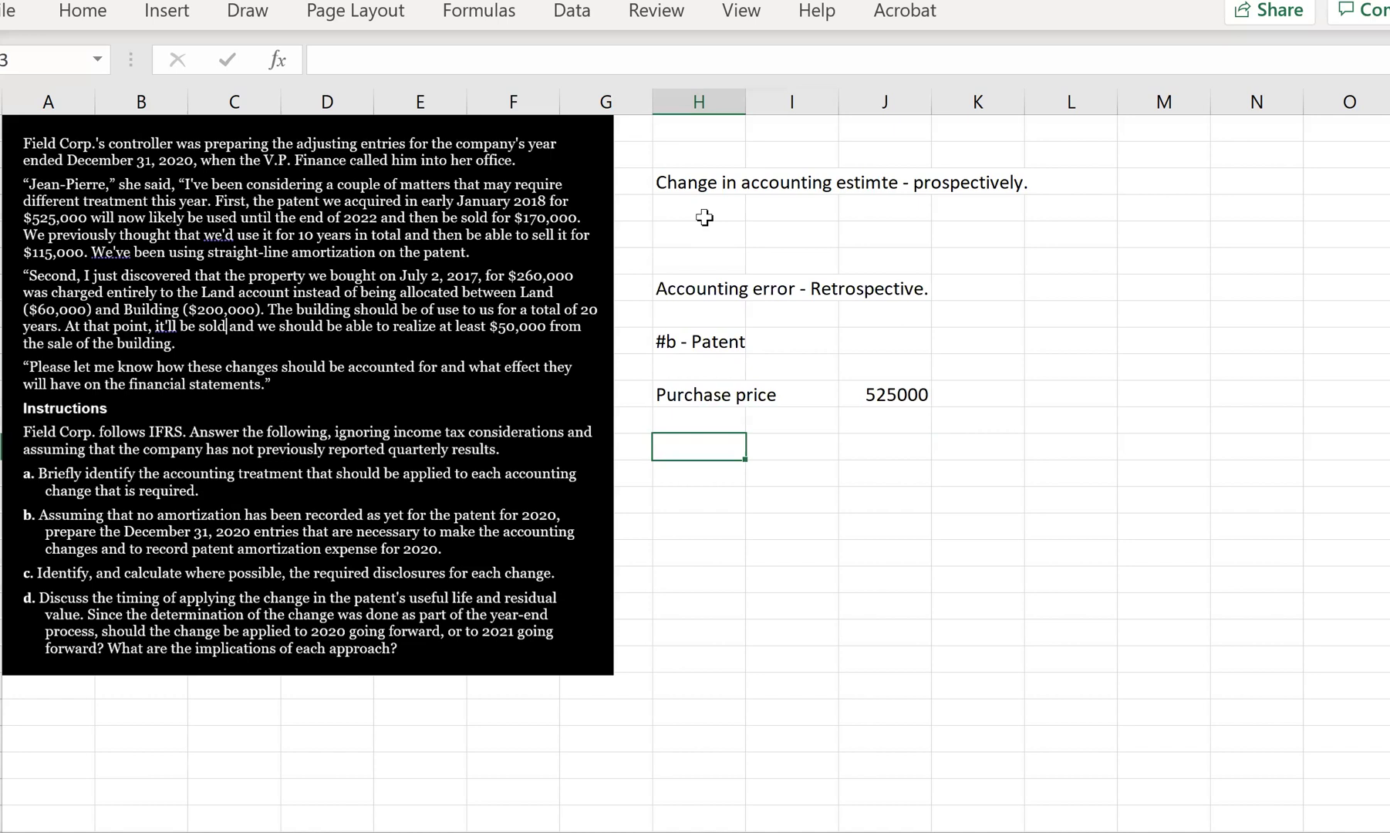
- Compute the old annual amortization as =(J11-115000)/10, giving 41000
click(912, 449)
text(=)
click(905, 367)
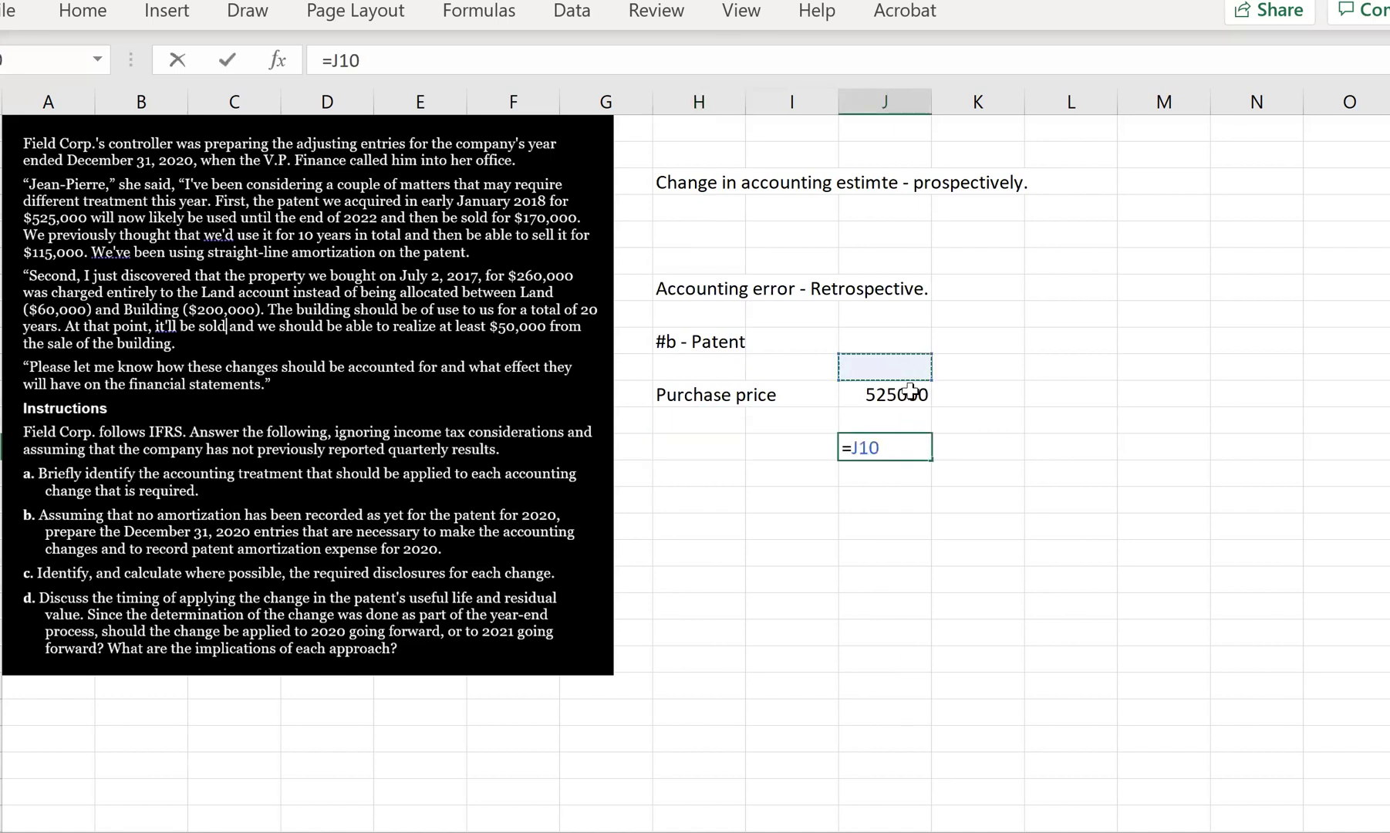
click(906, 393)
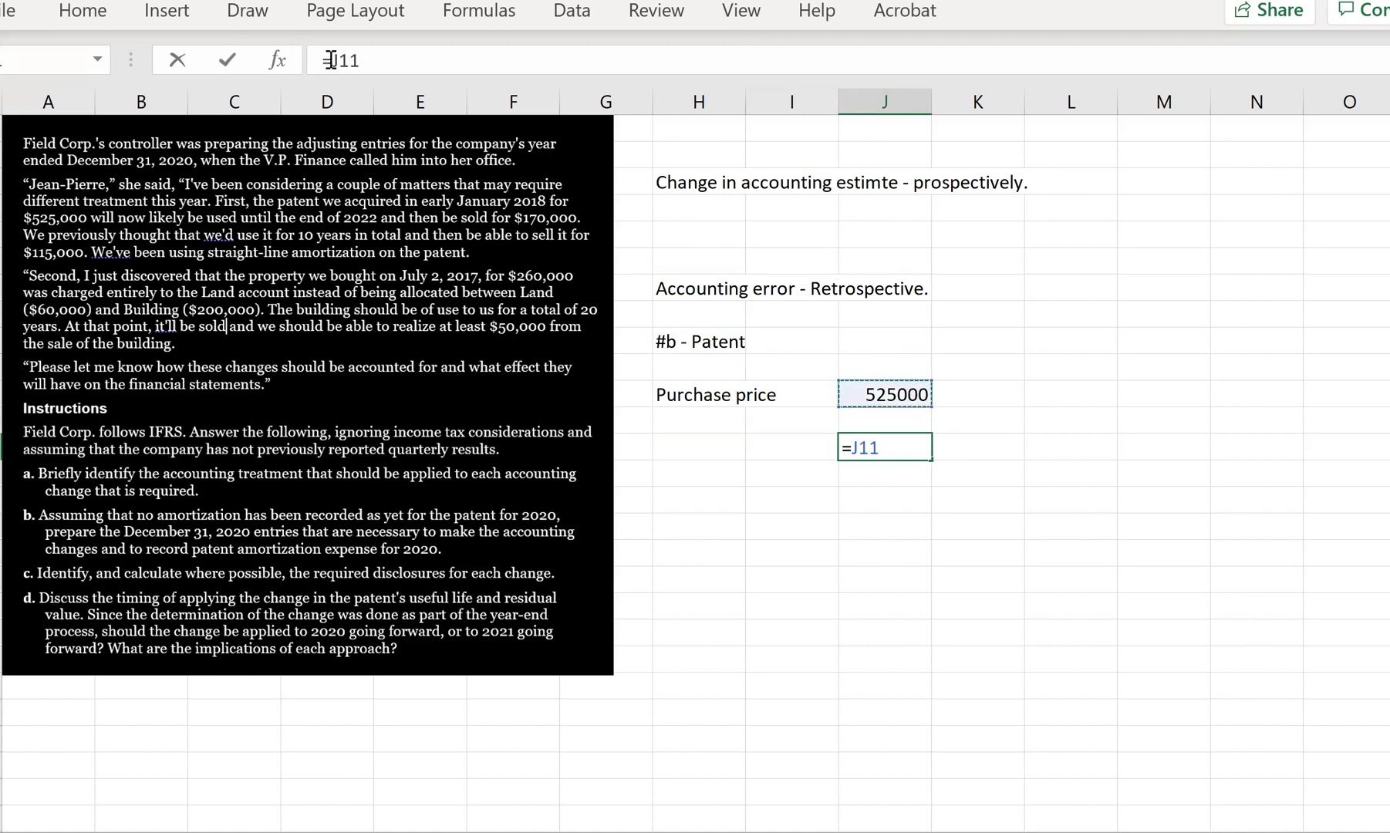
click(338, 61)
key(Left)
text(()
click(439, 49)
text(-1150)
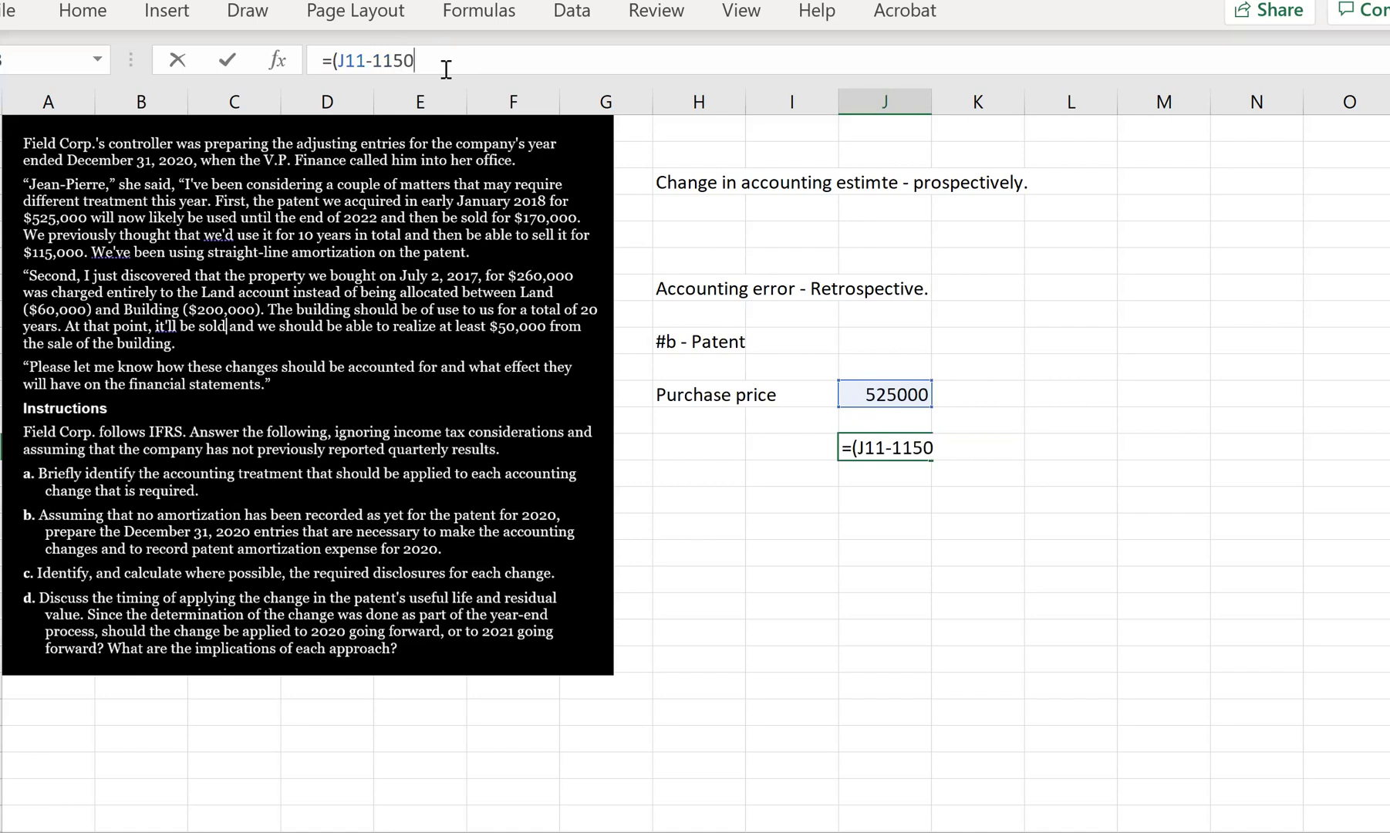
text(00))
text(10)
key(BackSpace)
key(BackSpace)
text(10)
key(Return)
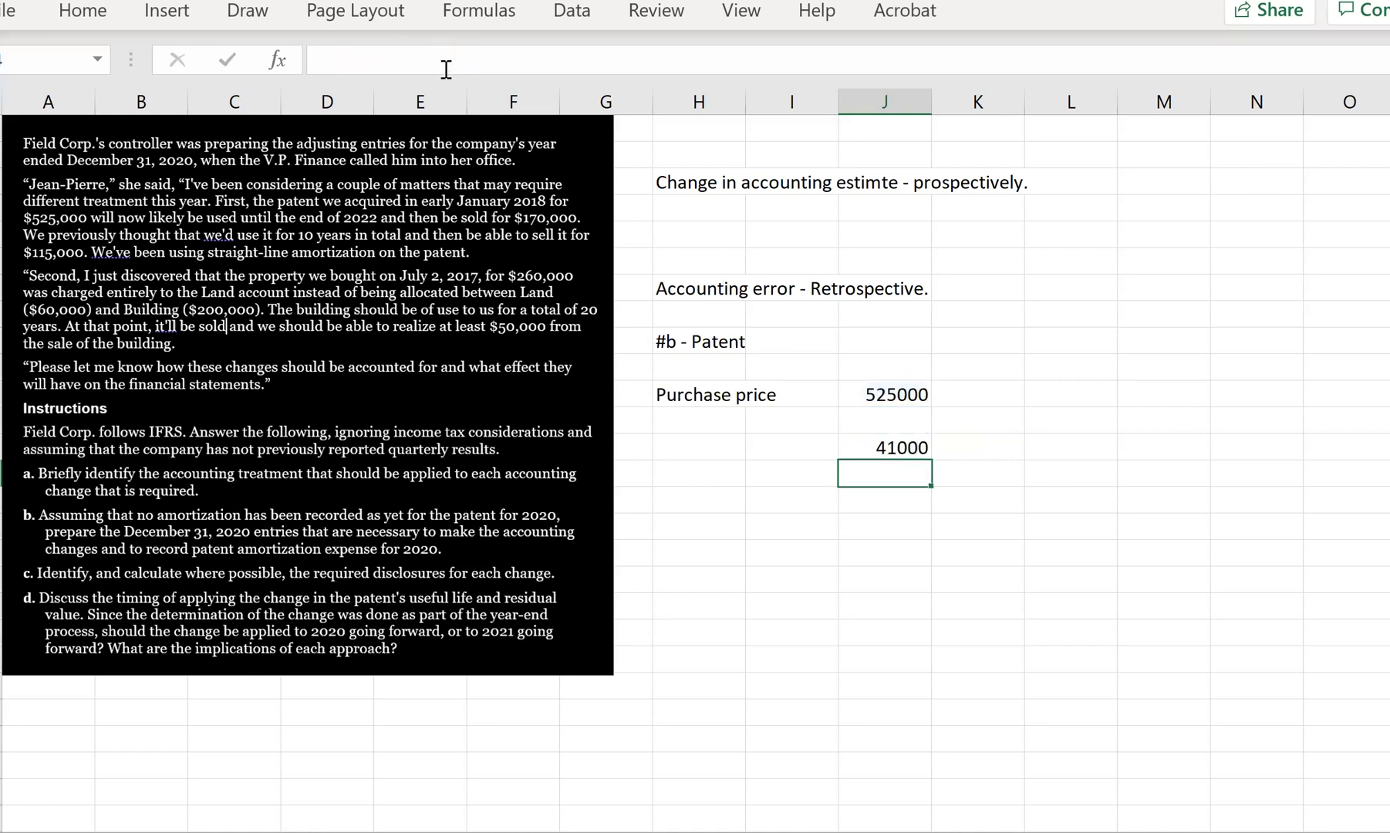
- Label the 41000 result 'per year under the old method'
key(Up)
key(Right)
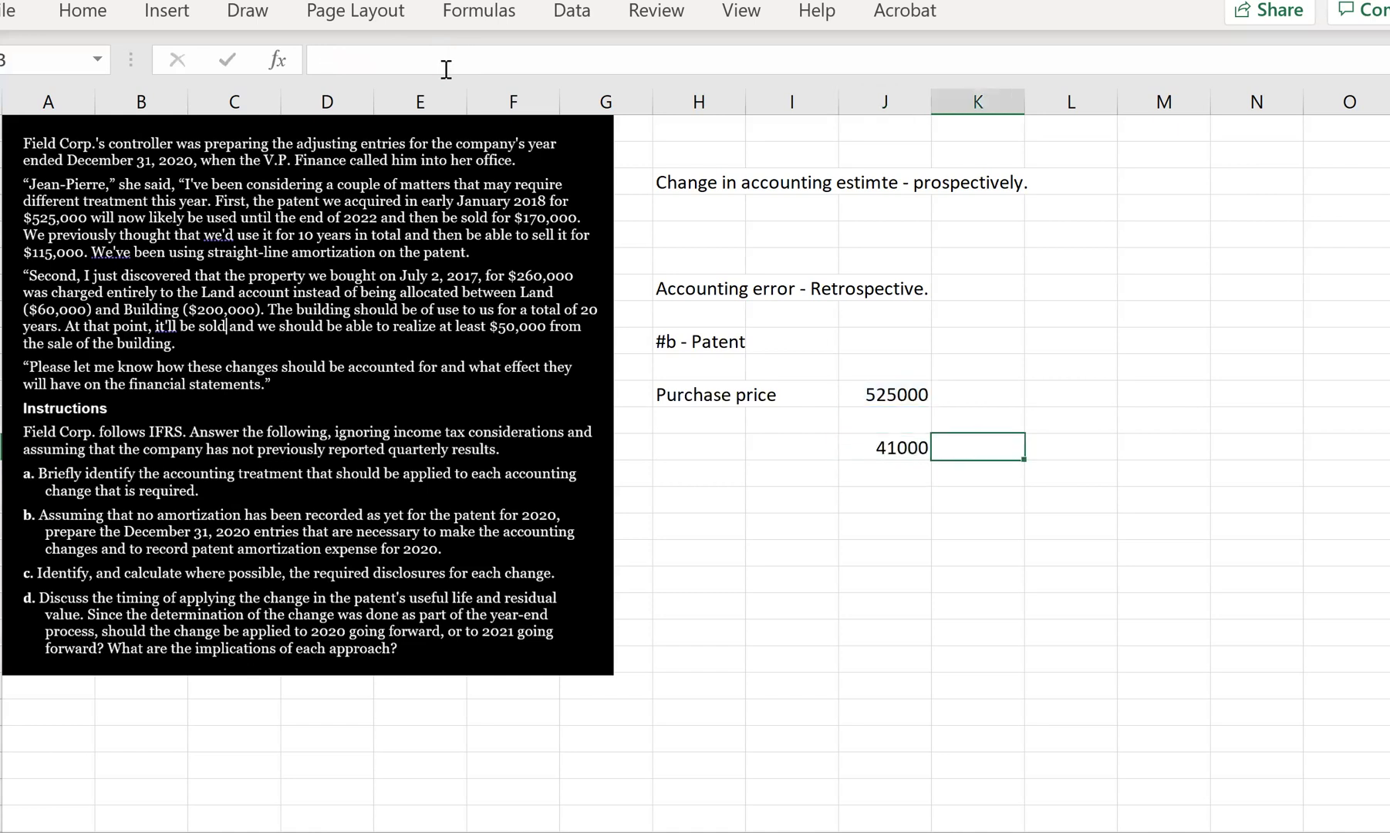
text(per ye)
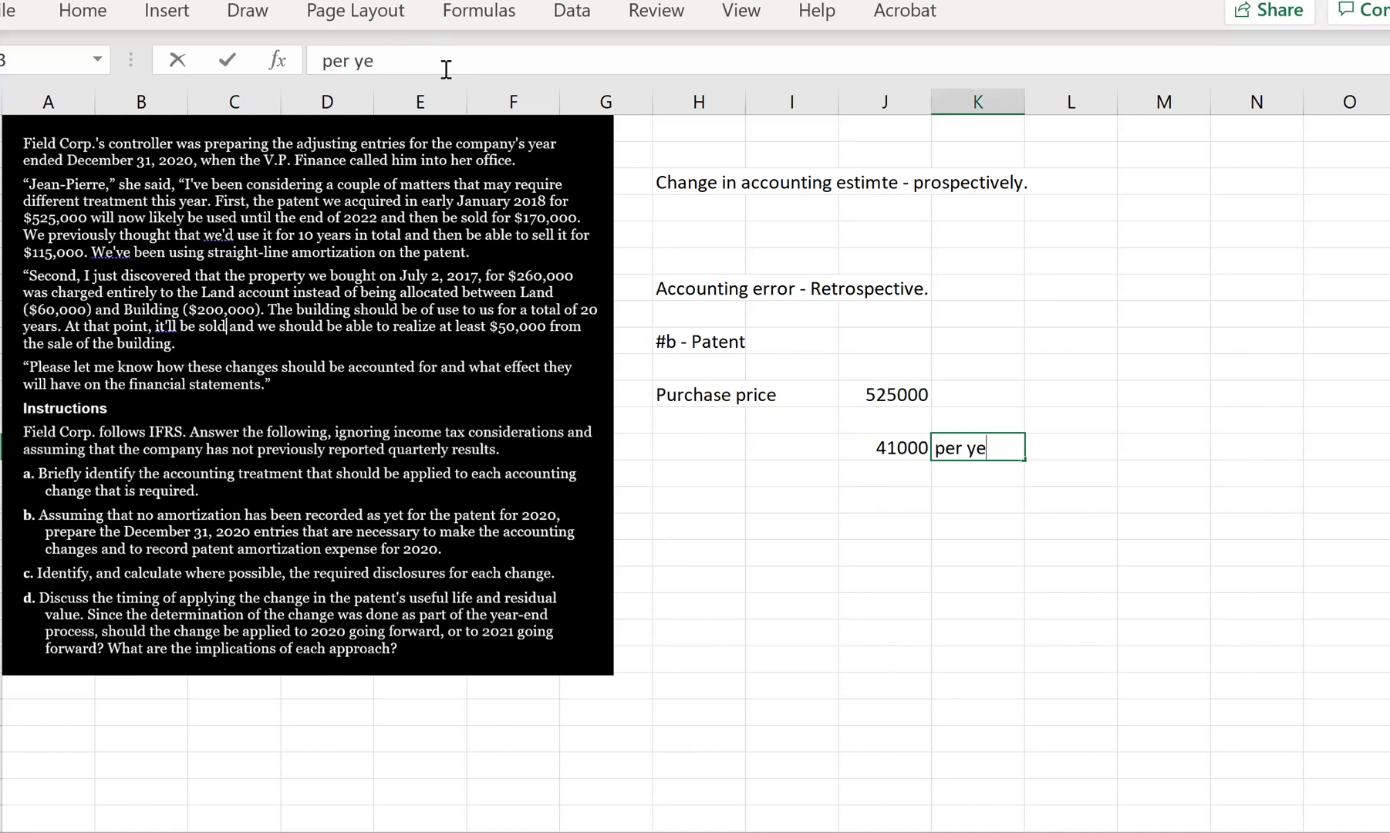
text(ar under the old method)
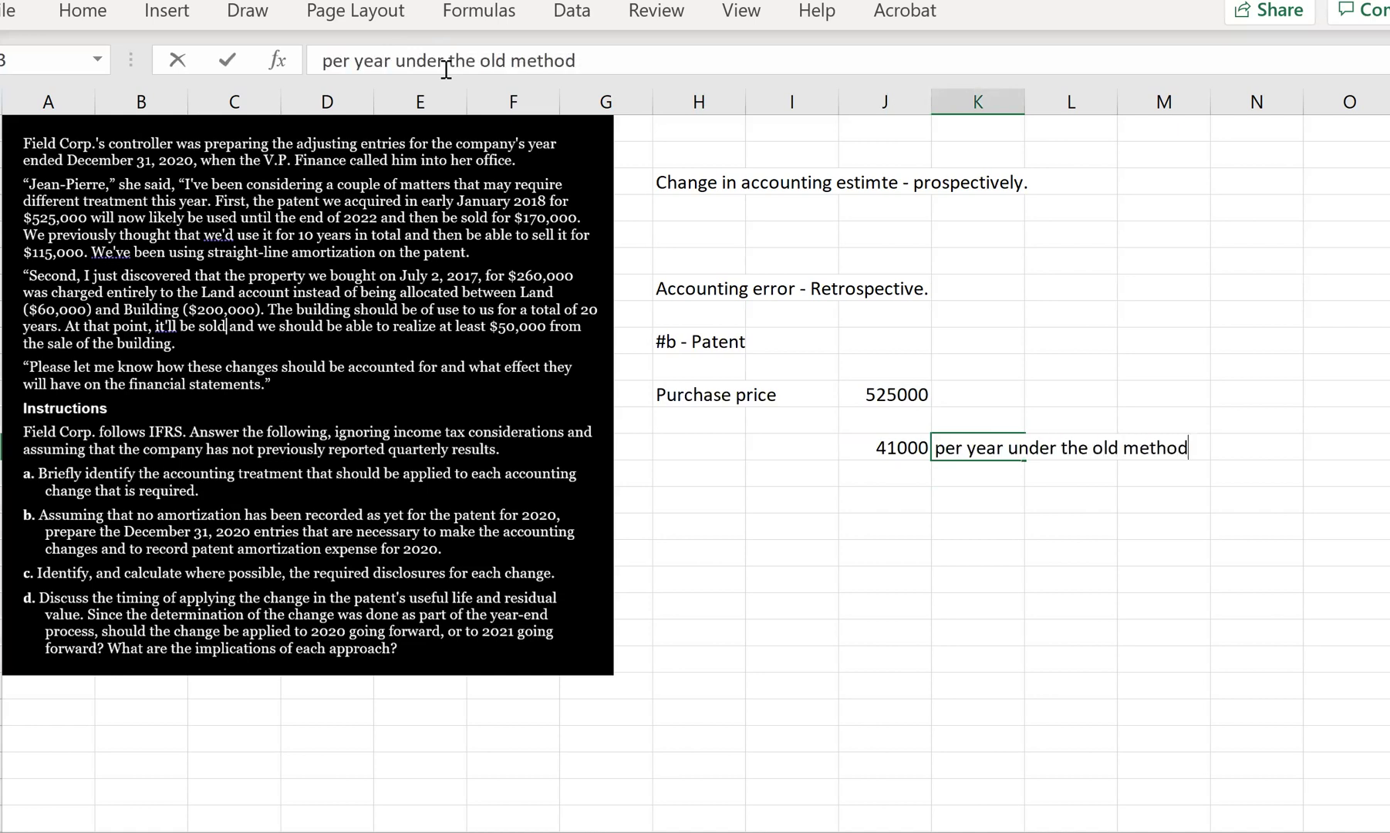
- Add year labels 2018 and 2019 below the yearly amortization
key(Return)
key(Left)
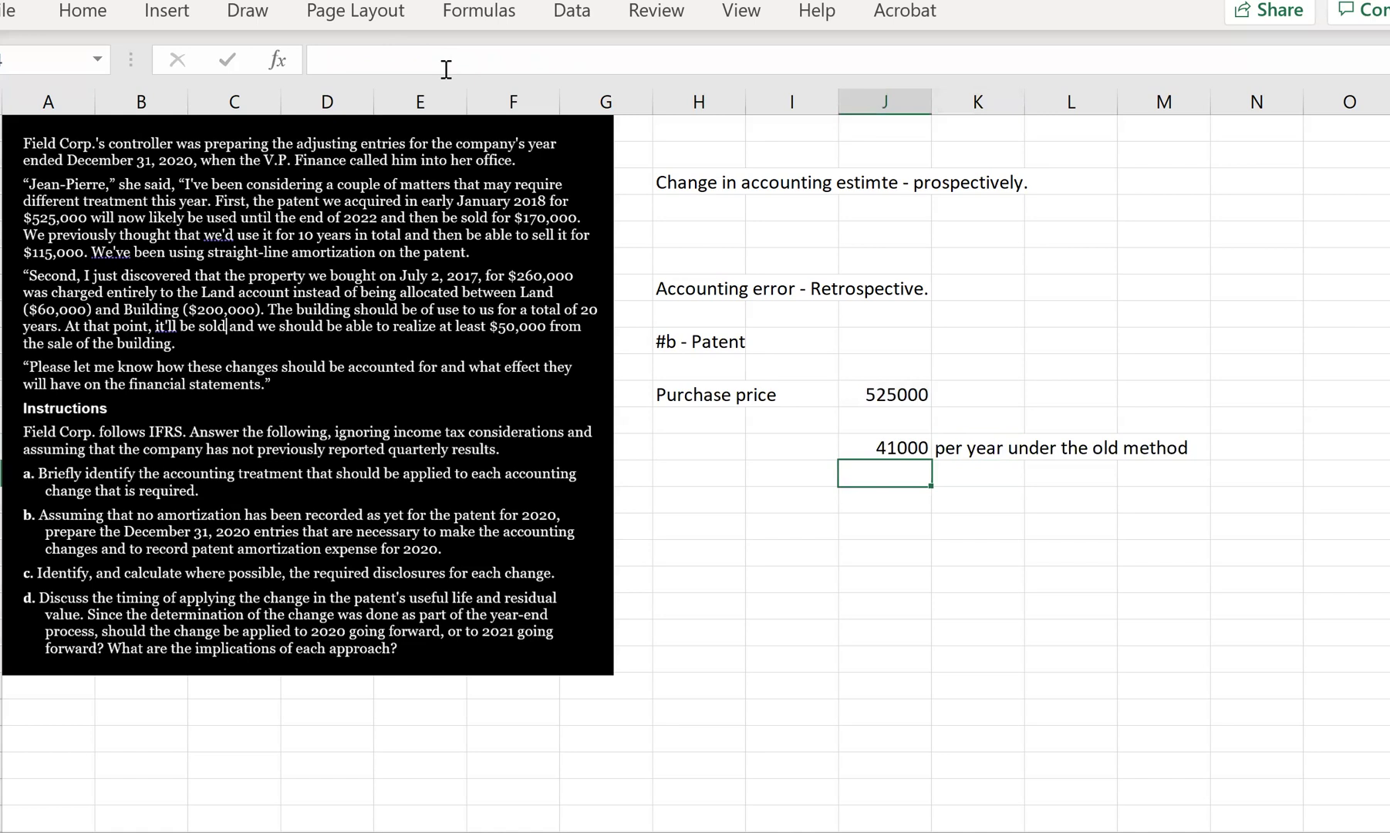
key(Down)
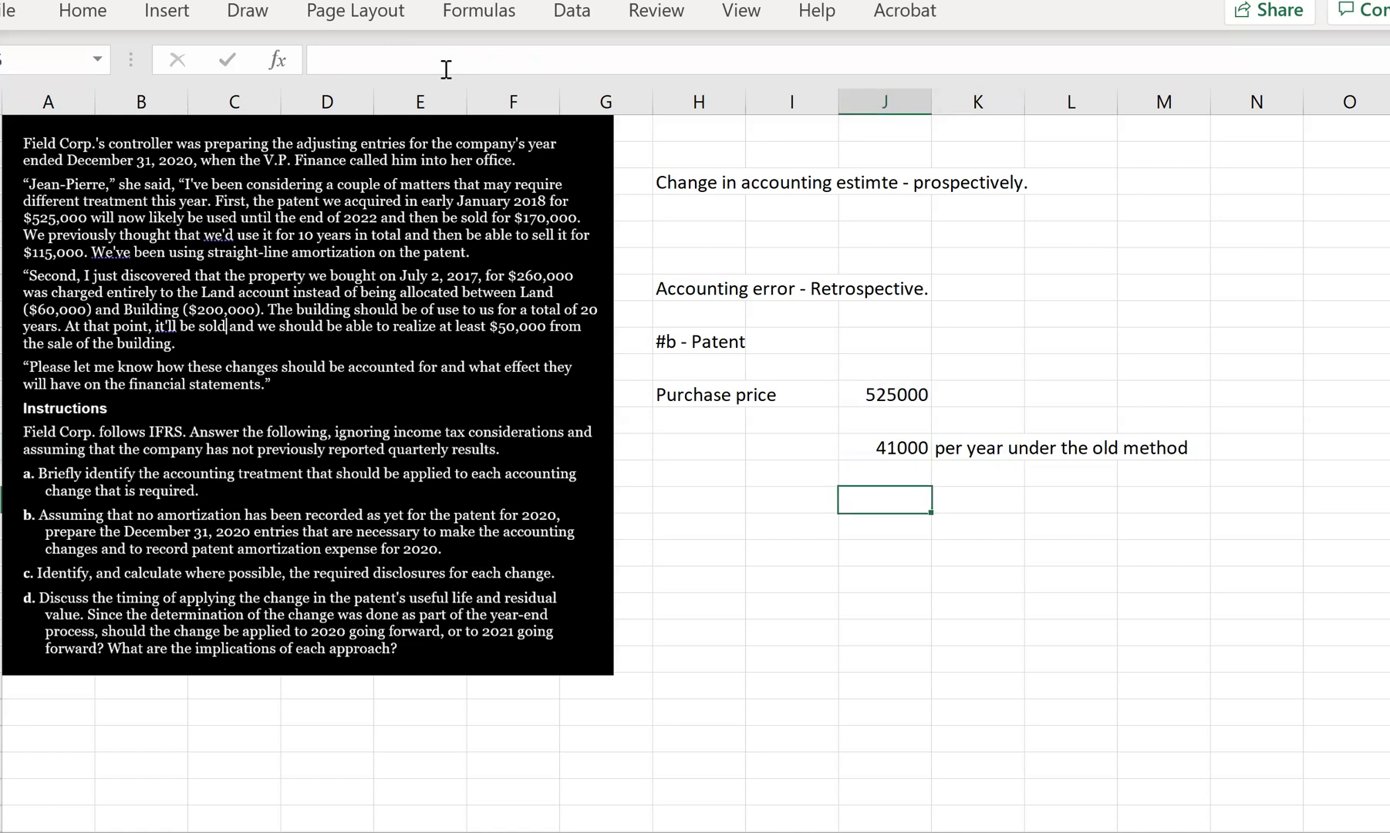
key(Right)
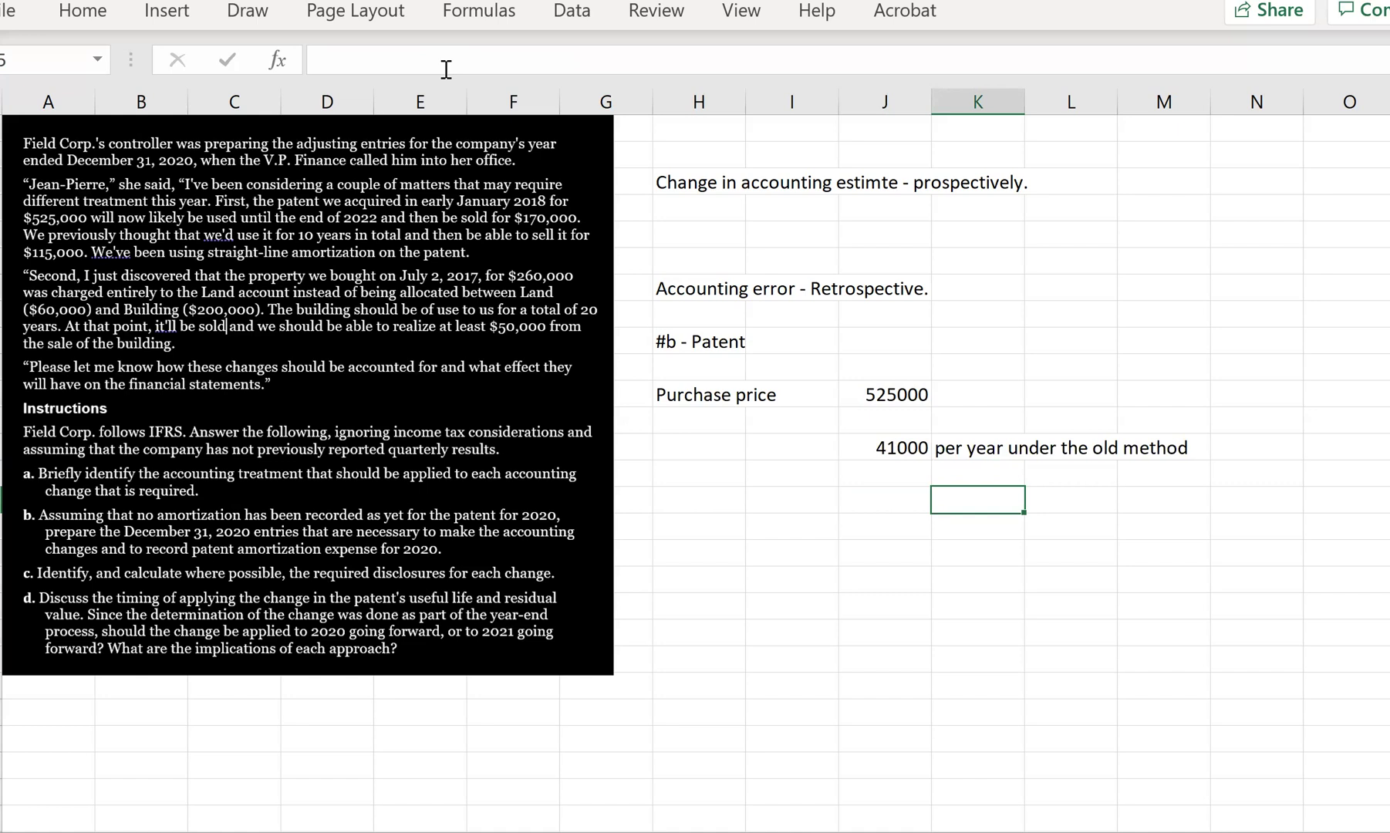
text(2018)
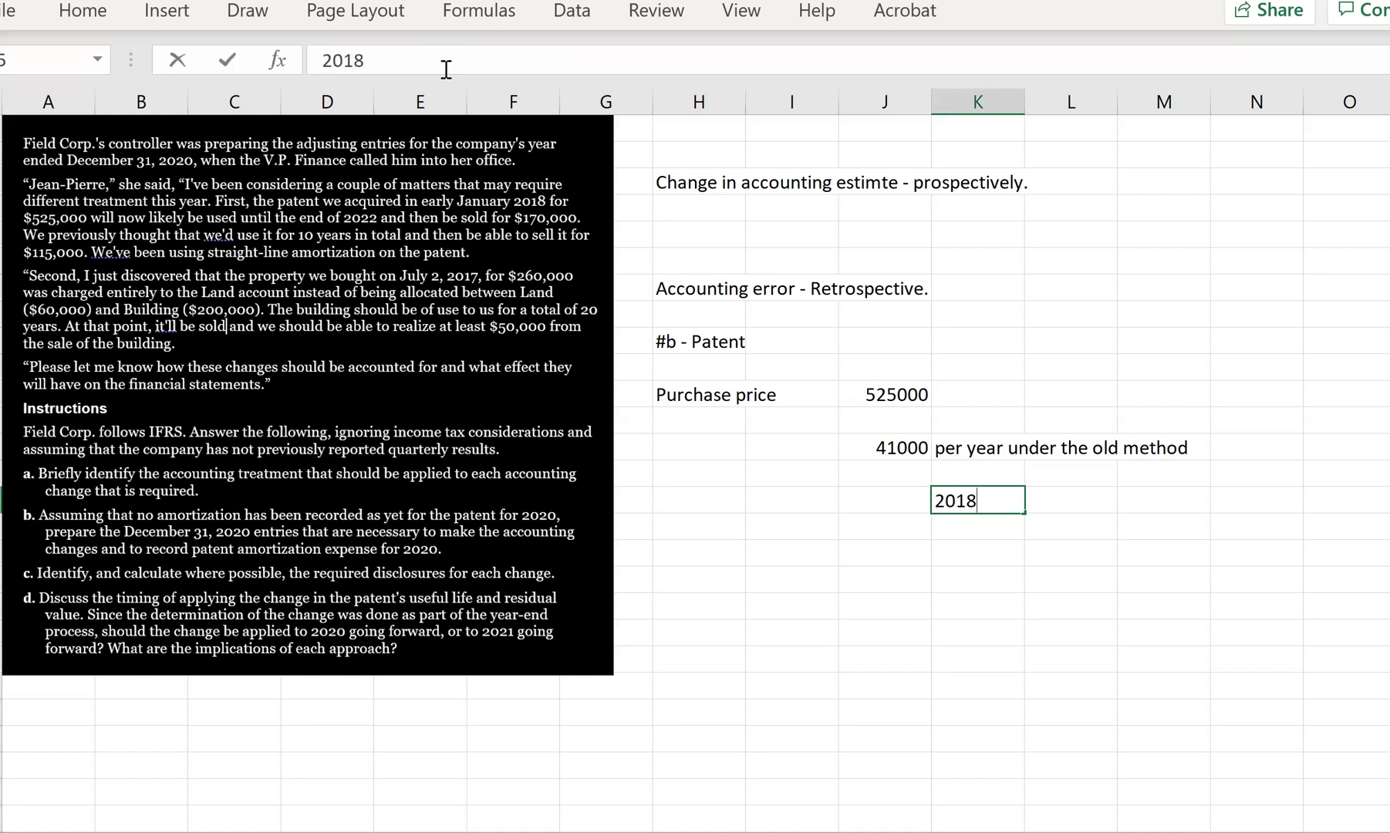
key(Return)
text(2019)
key(Return)
- Link the 2018 and 2019 amounts to the 41000 yearly amortization
key(Up)
key(Up)
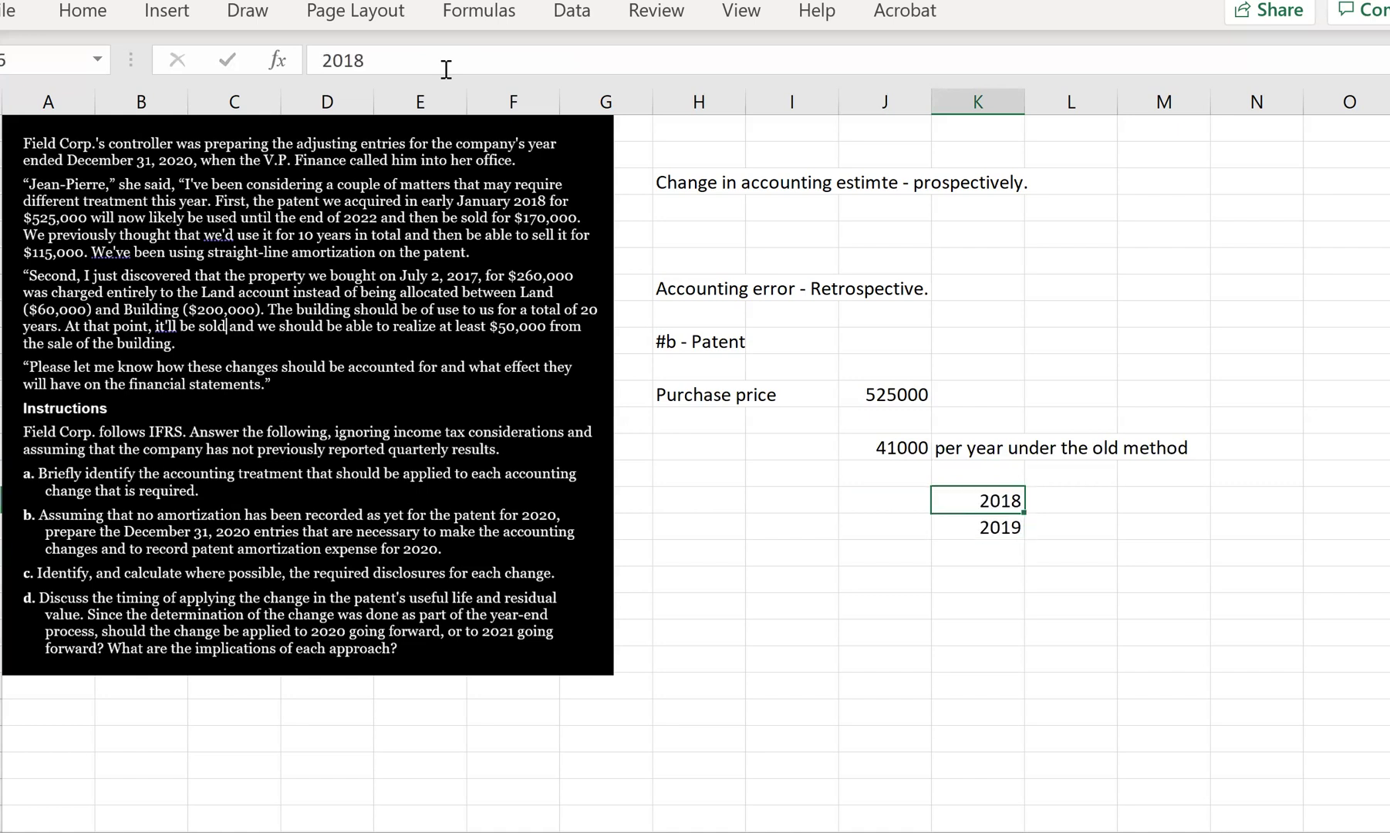
key(Left)
text(=)
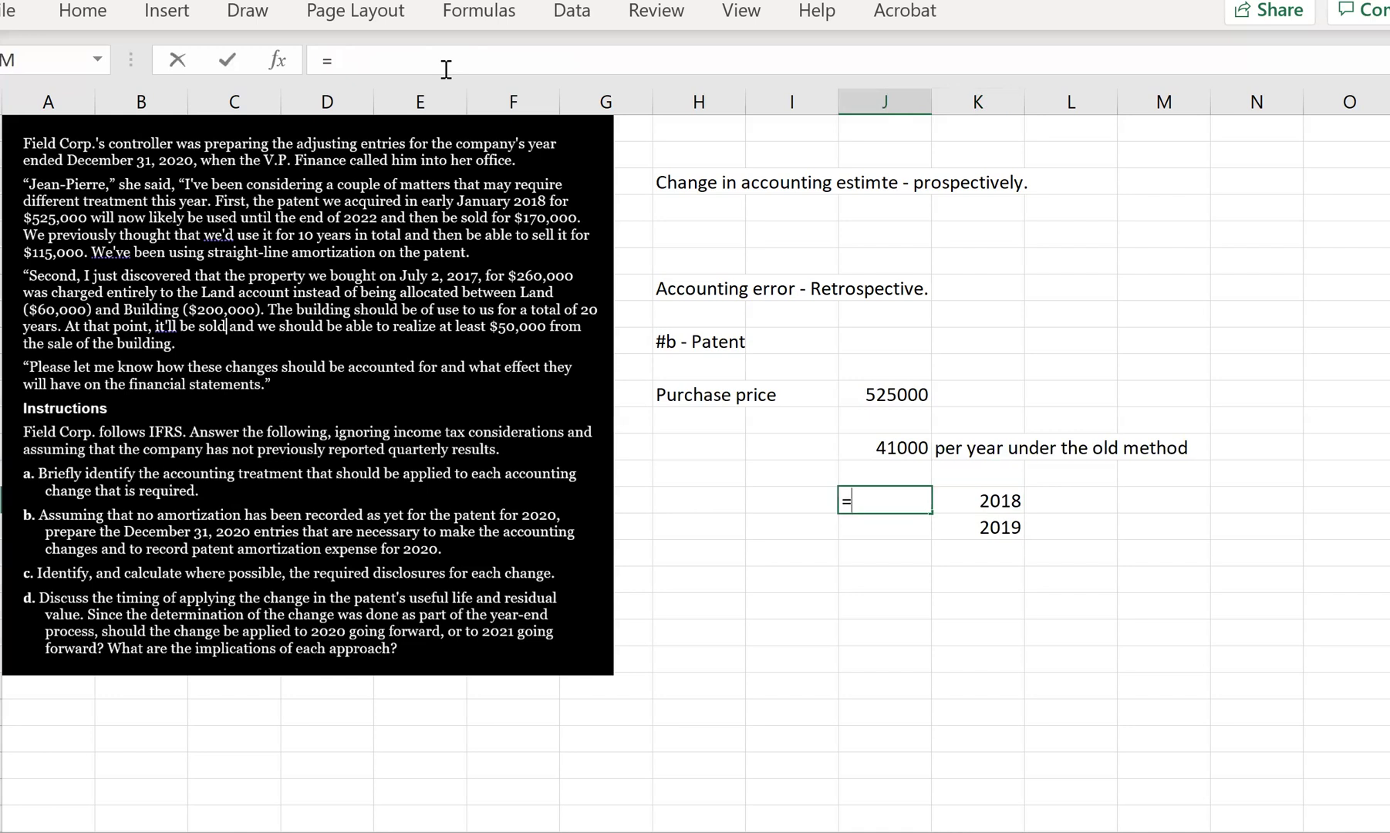
click(887, 447)
key(Return)
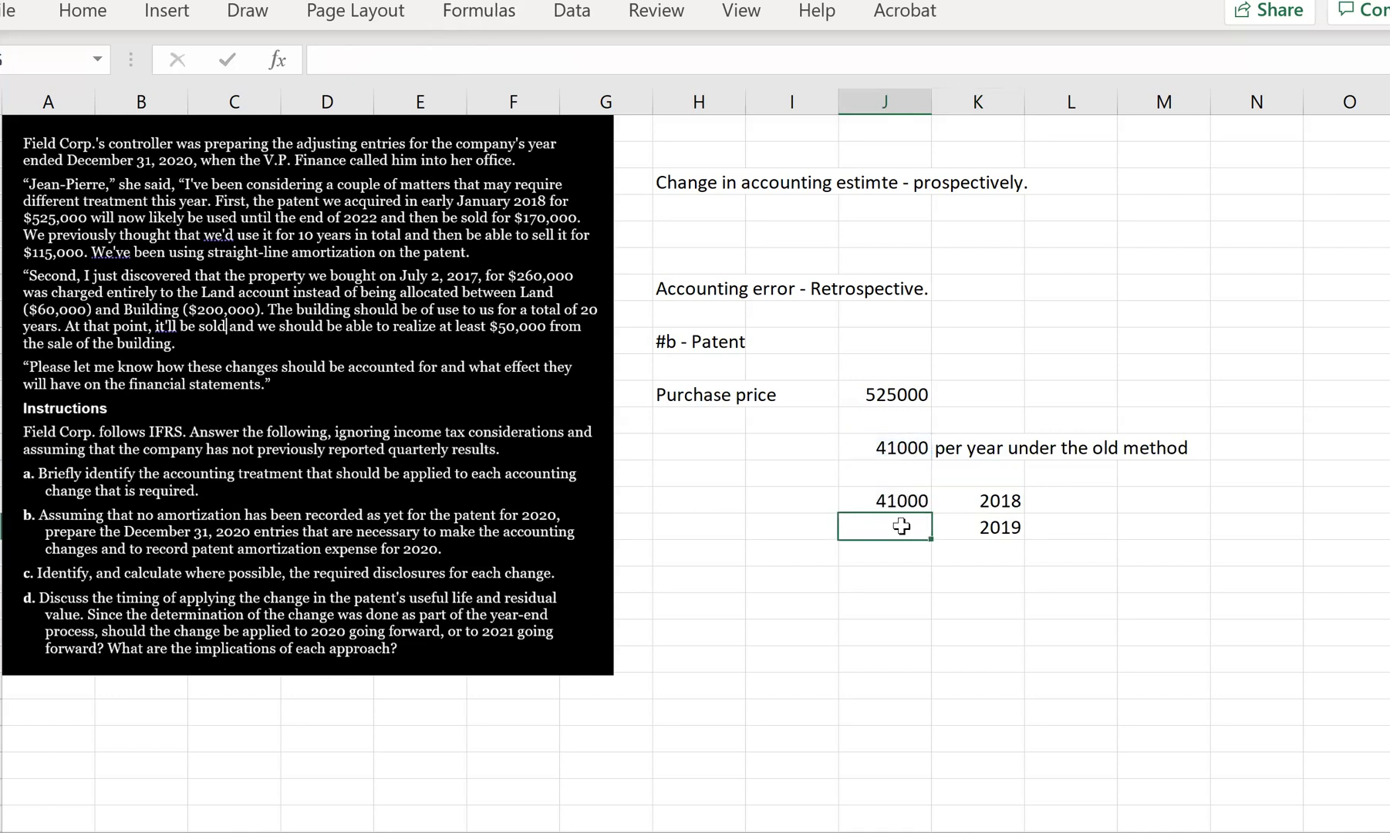
text(=)
click(891, 441)
key(Return)
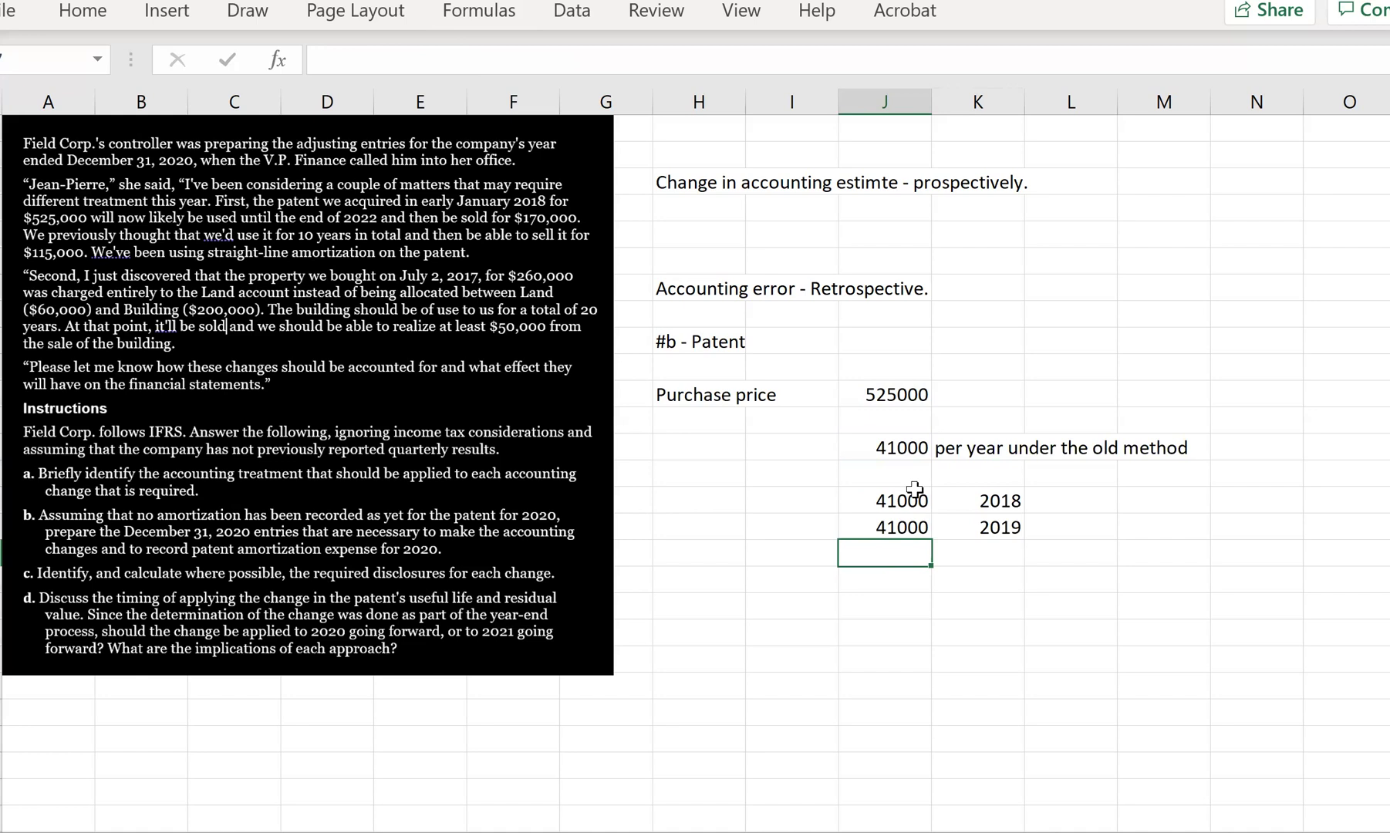
- Add the label 'NBV at Jan 2020' below the yearly amounts
key(Return)
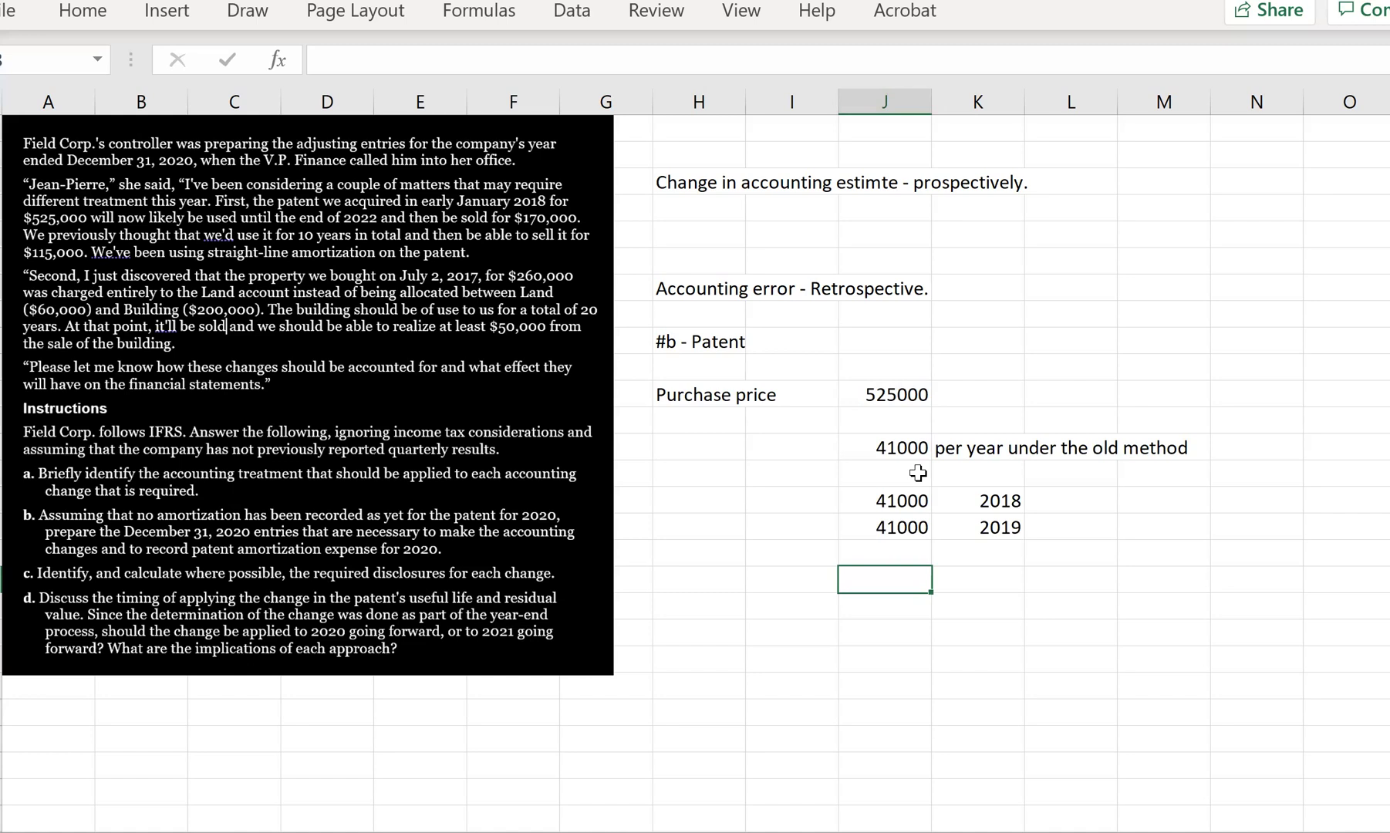
key(Right)
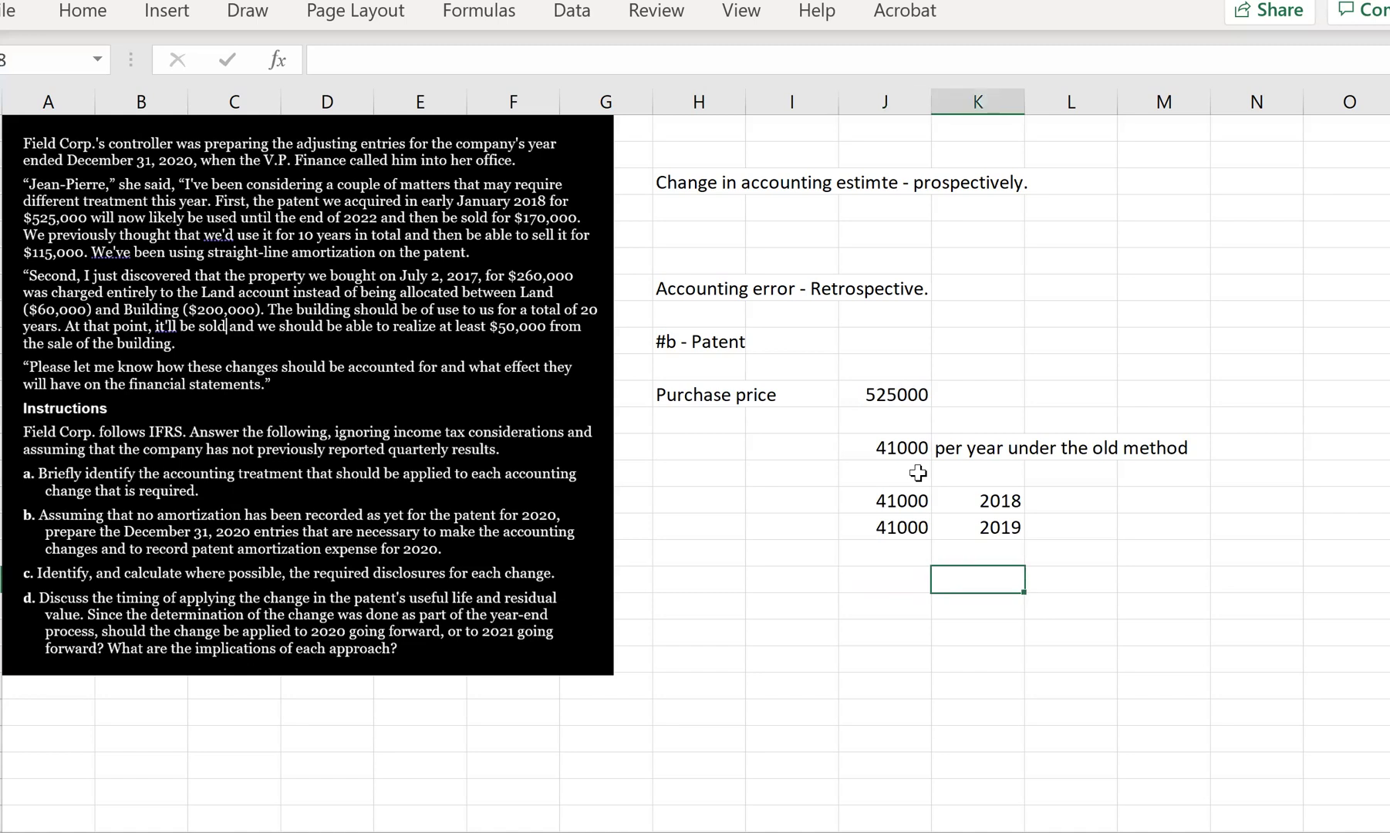
text(NBV at Jan 2020)
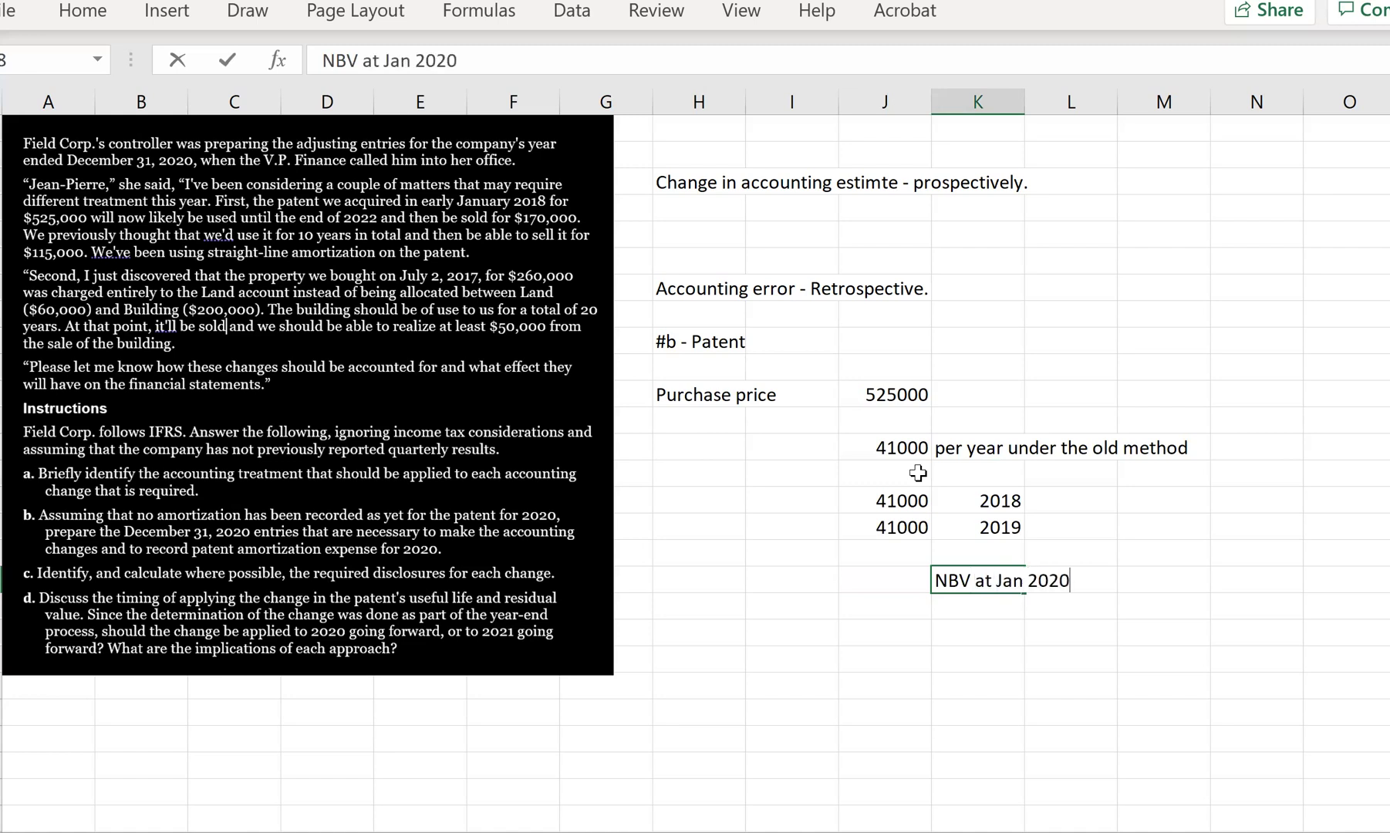
key(Return)
key(Left)
key(Up)
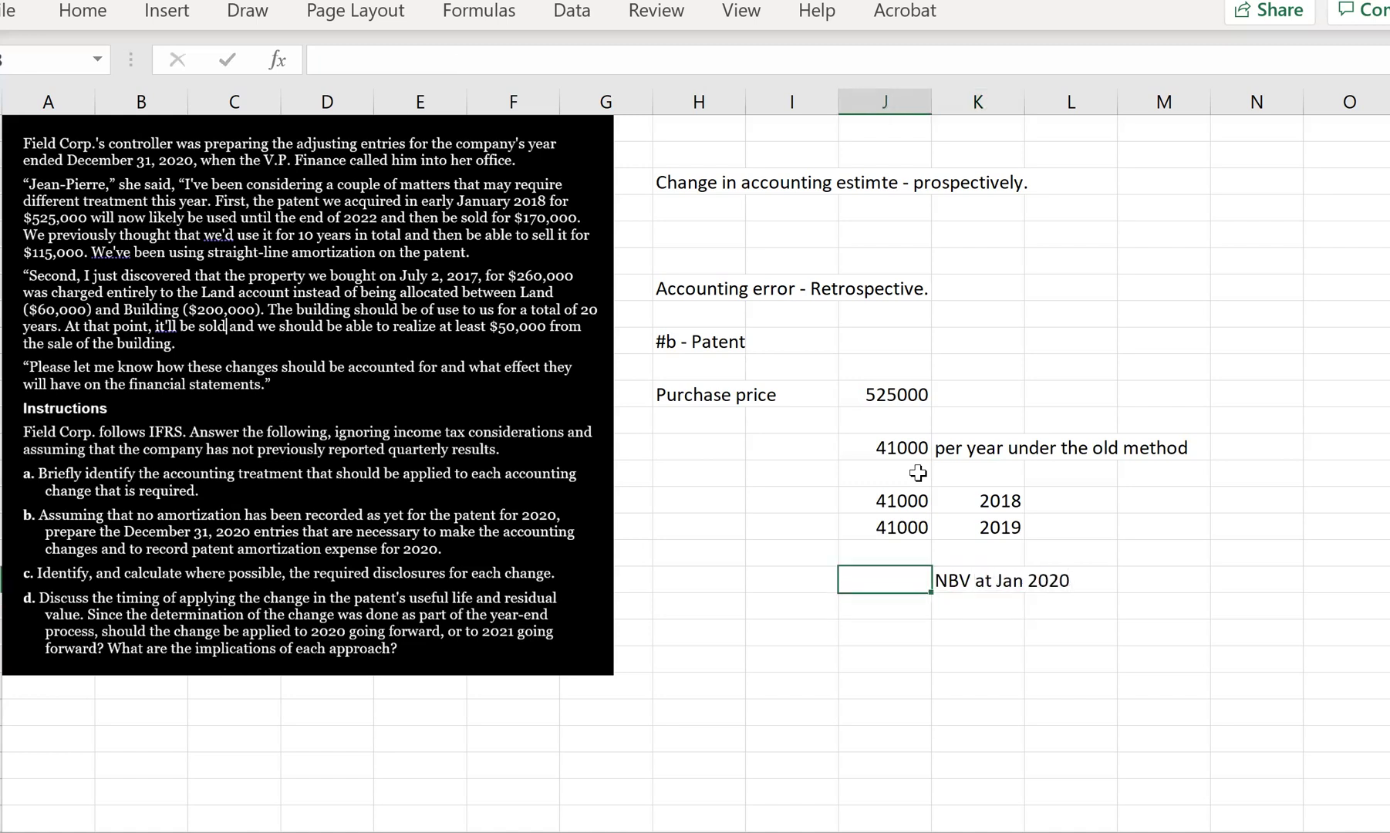
key(Up)
key(Down)
- Compute the Jan 2020 net book value as =J11-J15-J16, giving 443000
text(=)
click(898, 400)
drag(899, 399, 902, 396)
text(-)
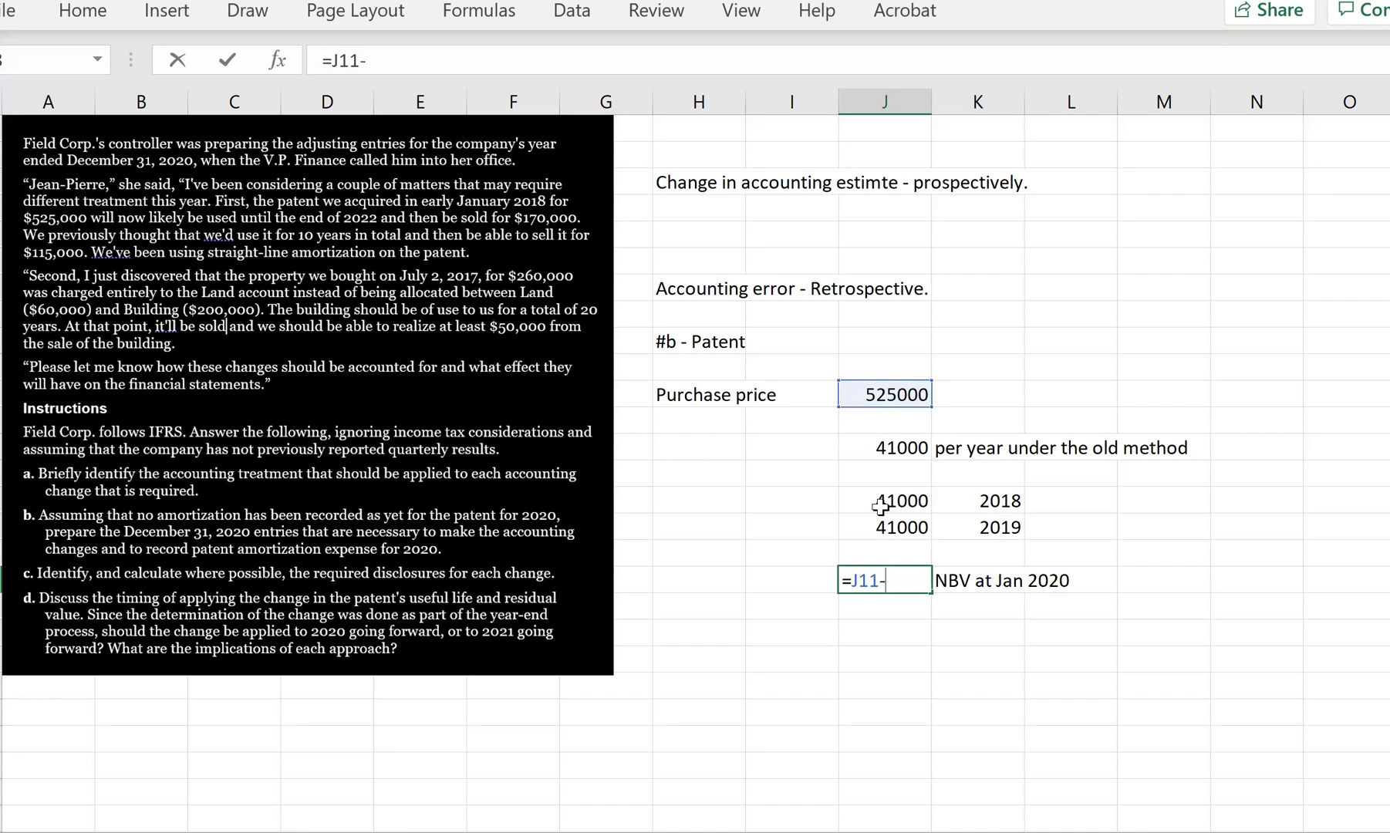
click(883, 502)
text(-)
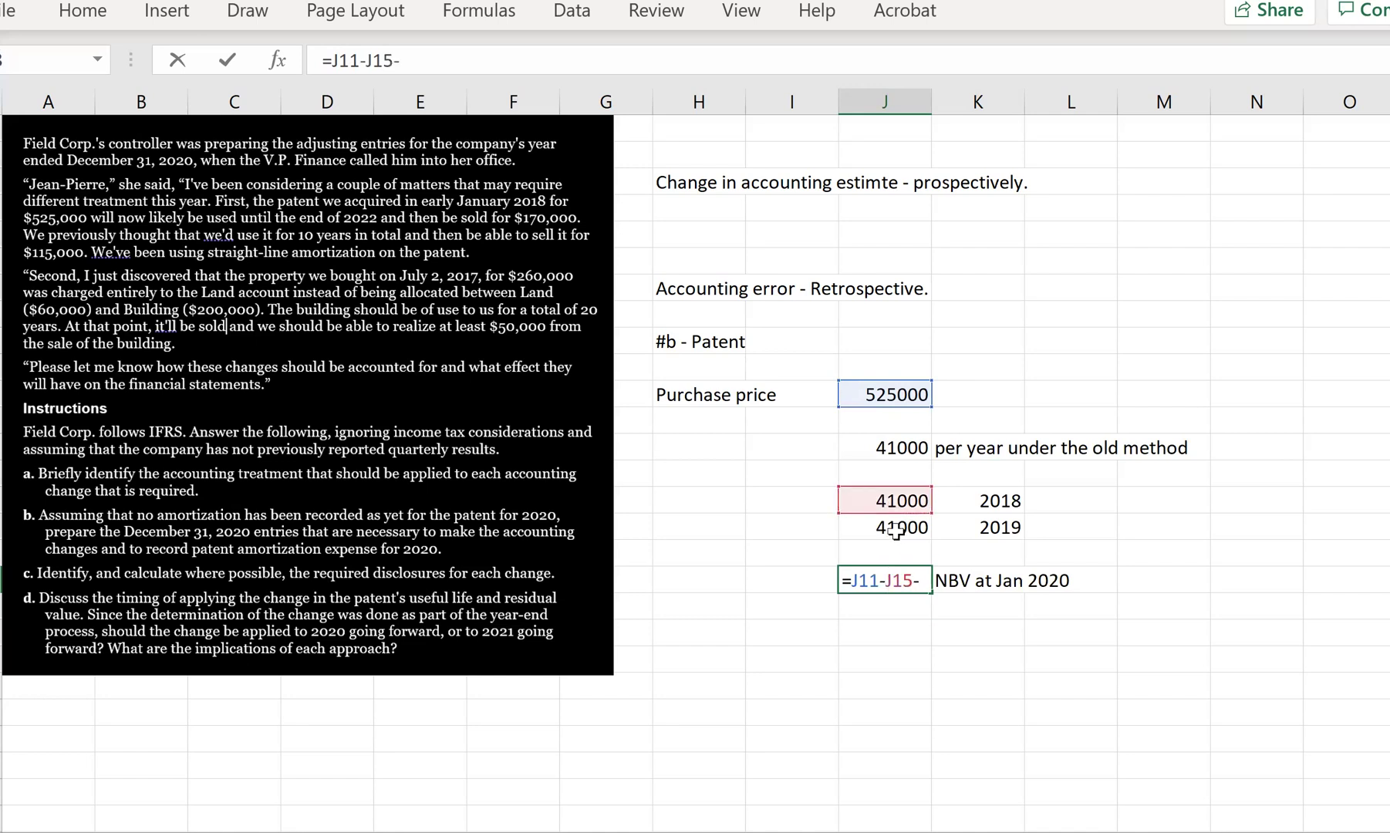
click(895, 526)
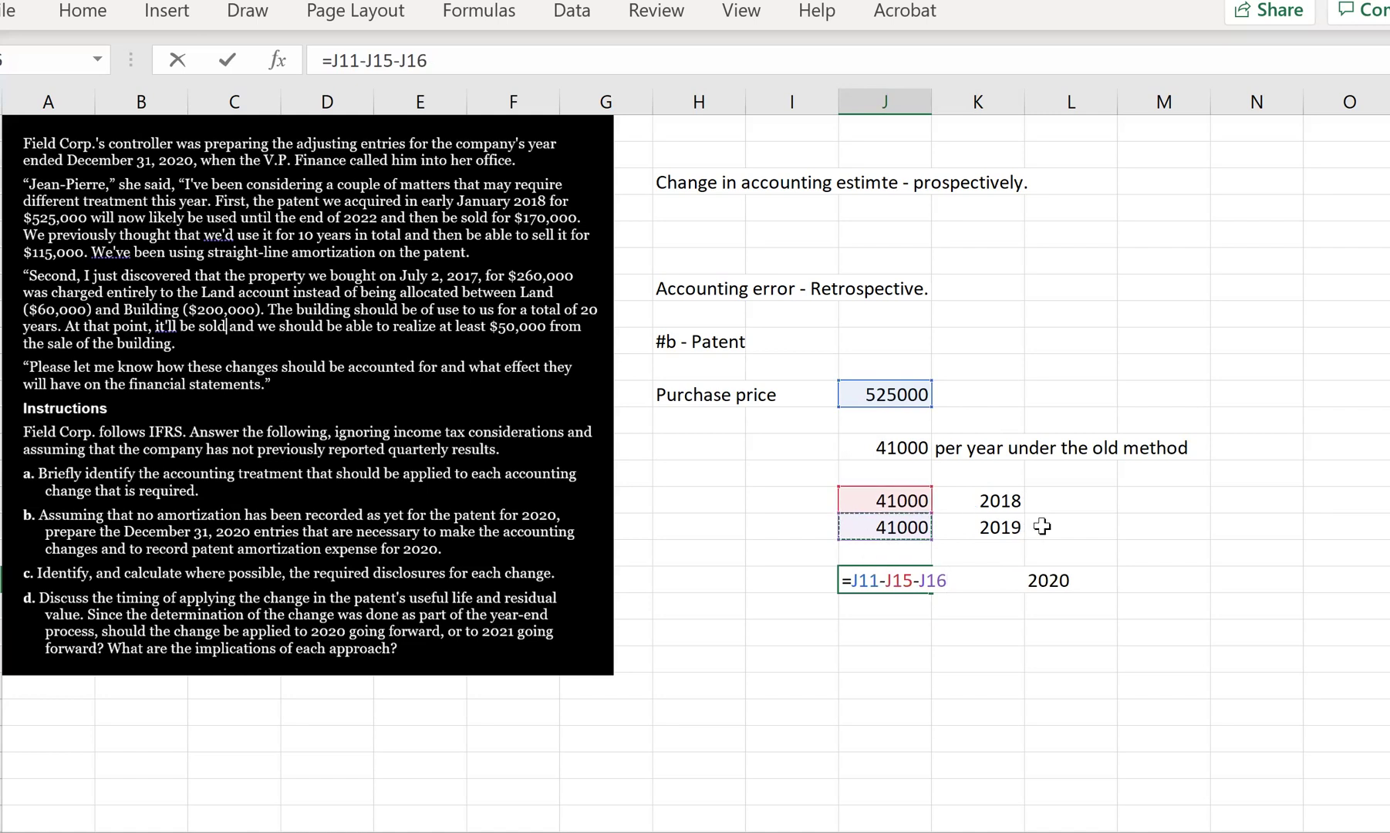
key(Return)
click(926, 580)
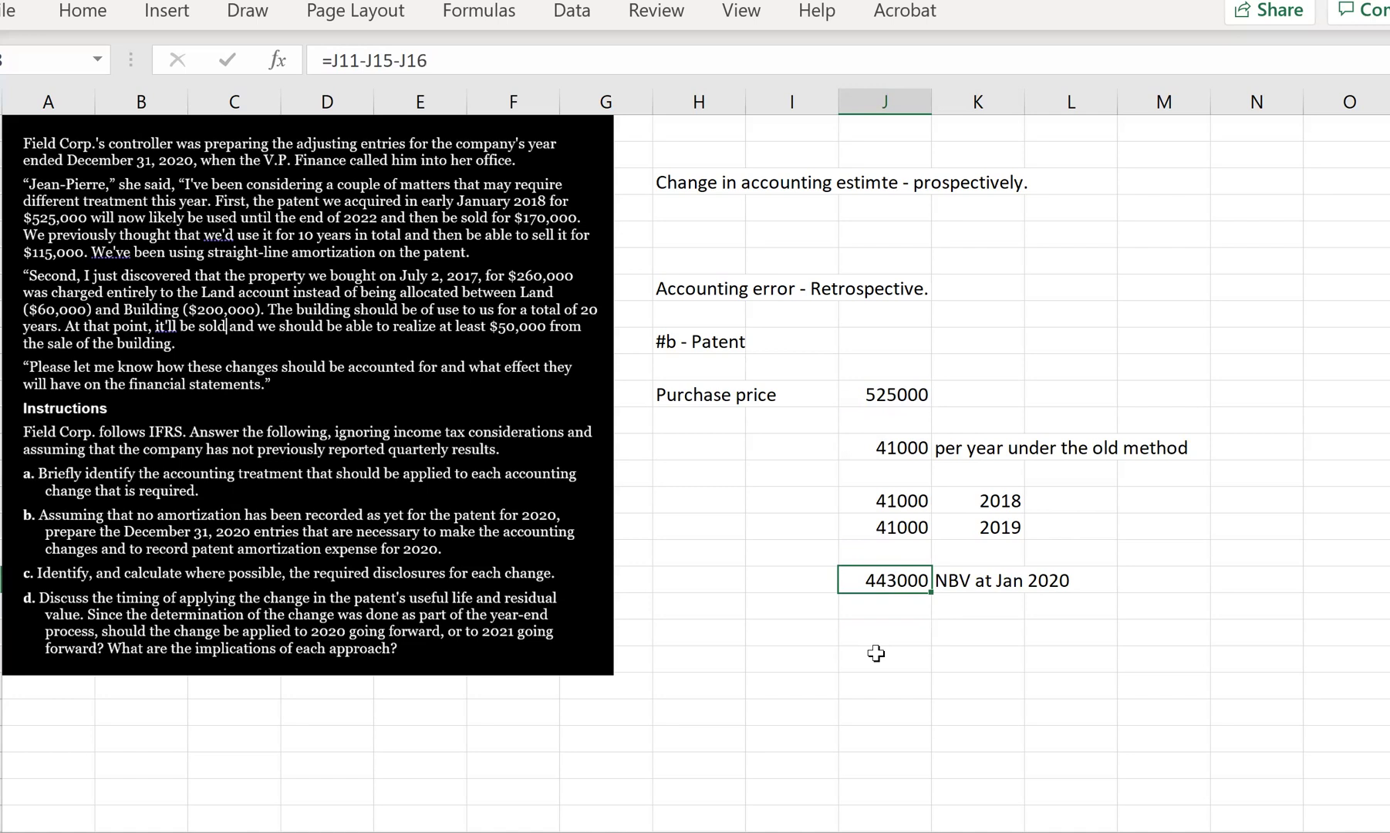
key(Down)
key(Down)
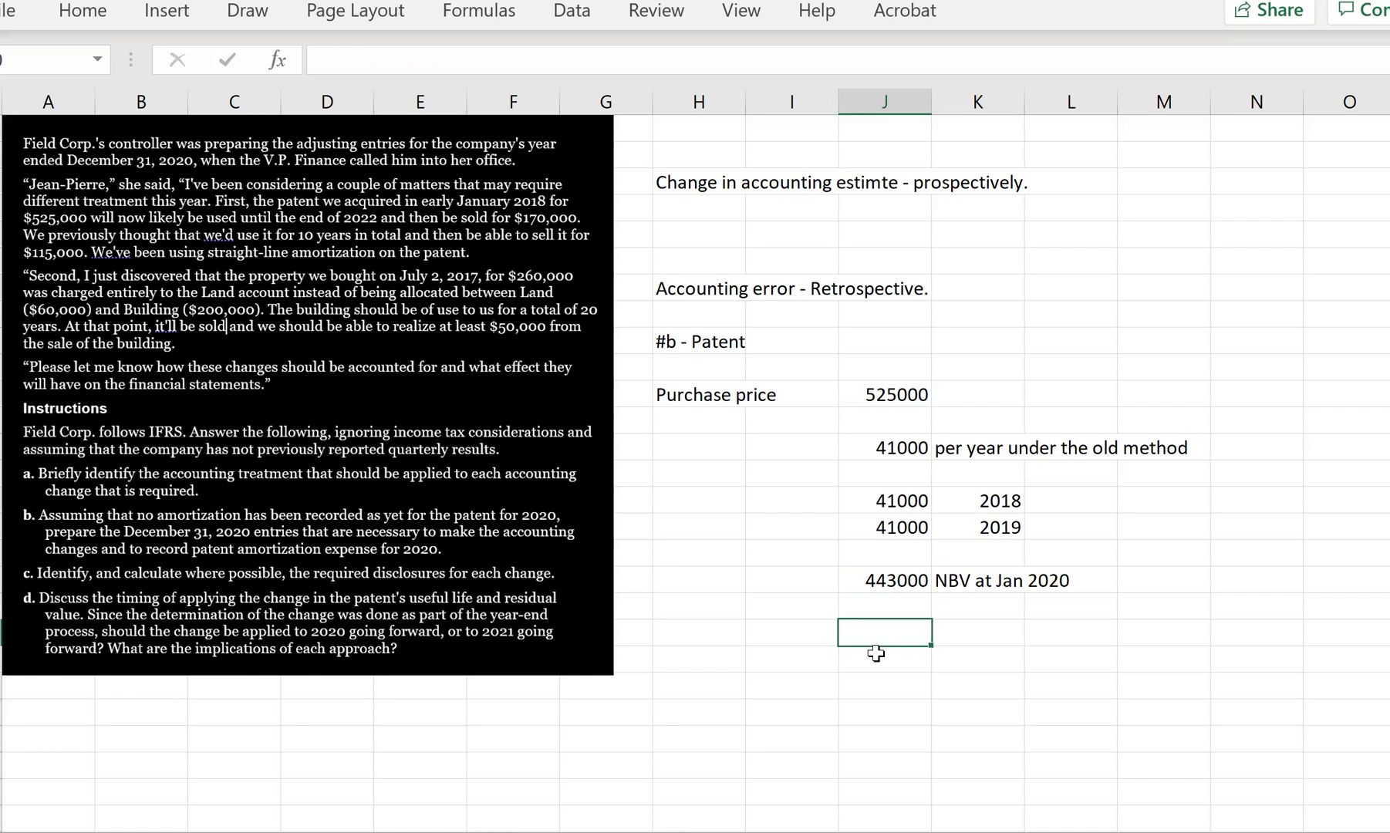
text(=)
- Add the label '2020 depreciation expense' in K20
key(Escape)
key(Right)
text(02)
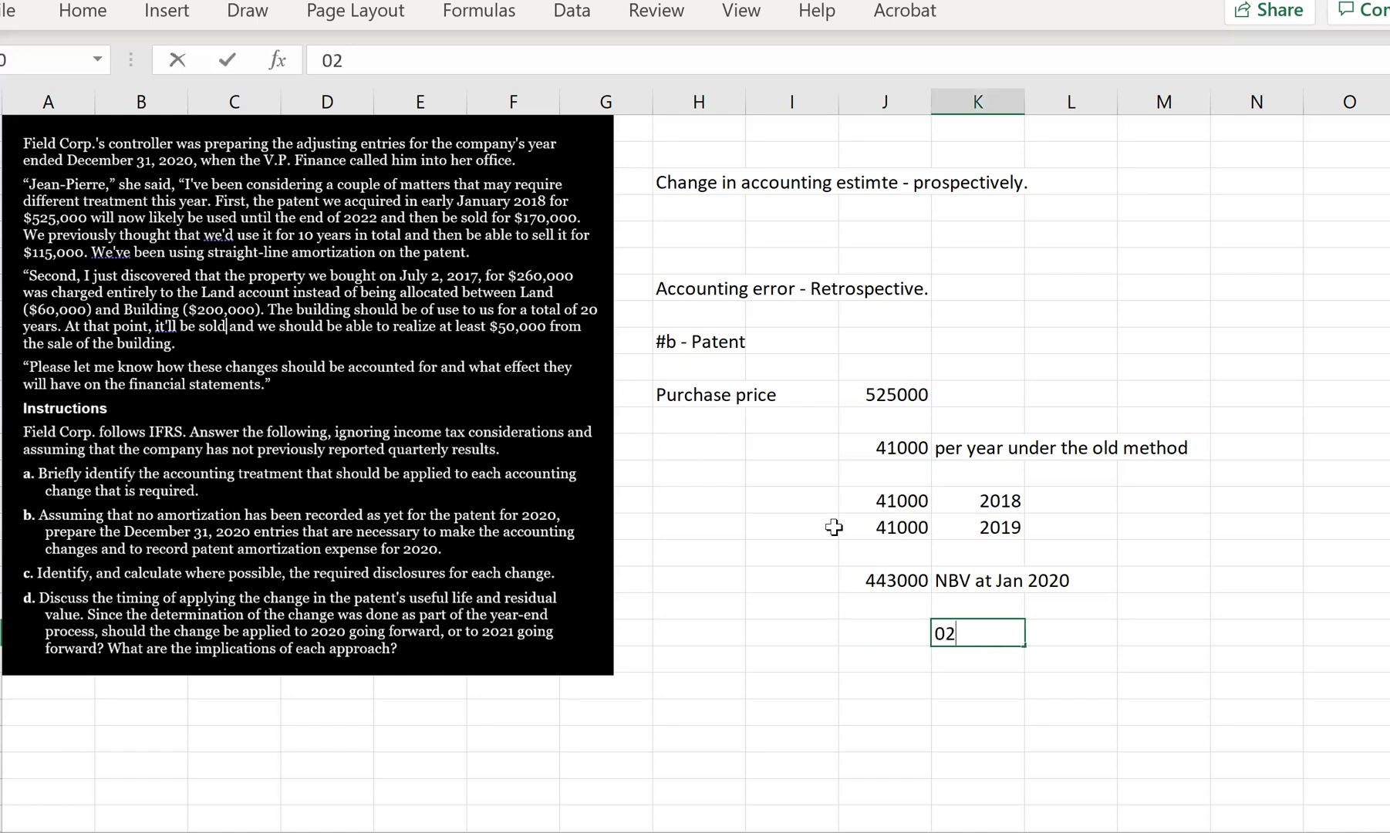
key(BackSpace)
key(BackSpace)
text(2020 dpr)
key(BackSpace)
key(BackSpace)
text(r)
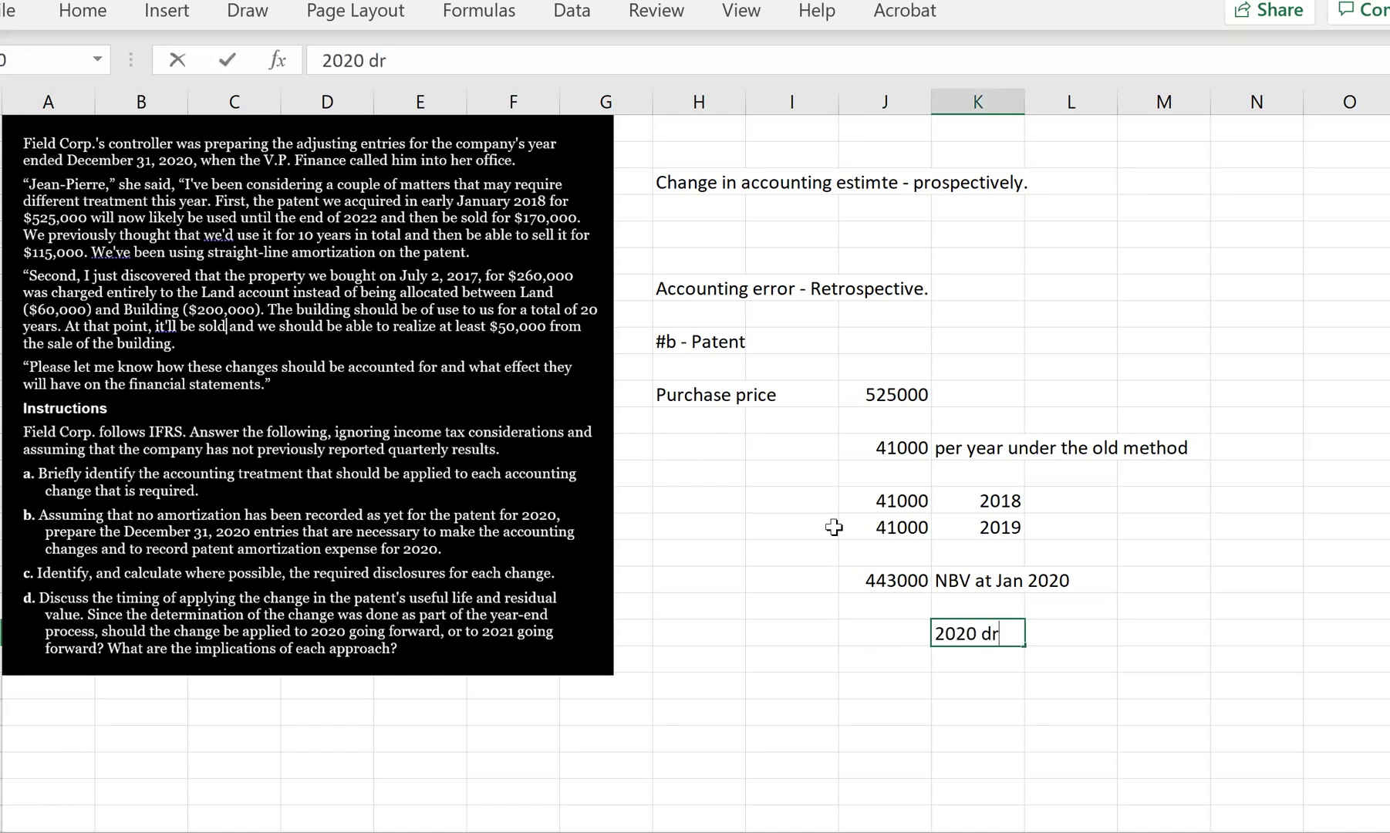
key(BackSpace)
text(epreciation exp)
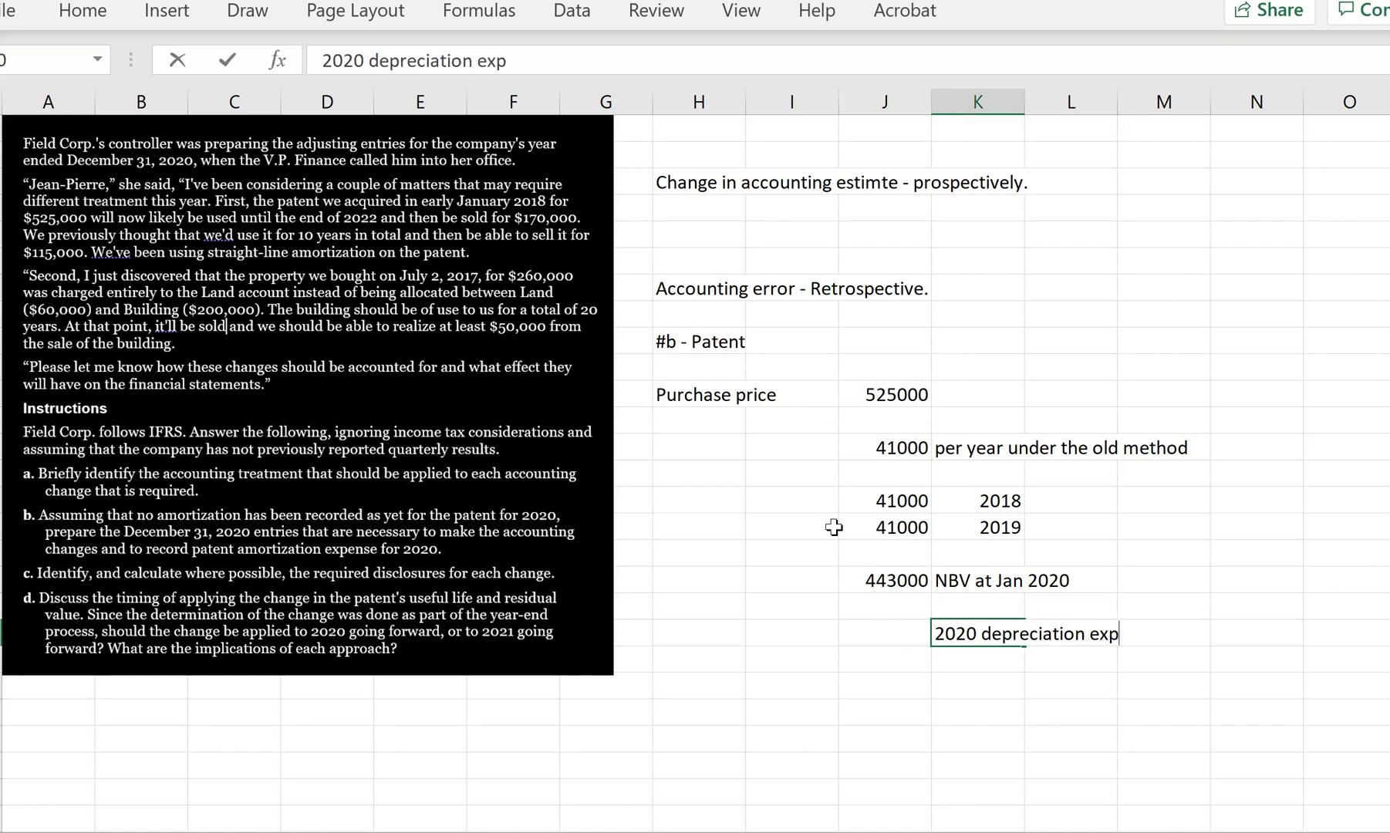
text(ense)
key(Return)
- Compute the 2020 expense in J20 as =(J18-170000)/3, giving 91000
key(Left)
key(Up)
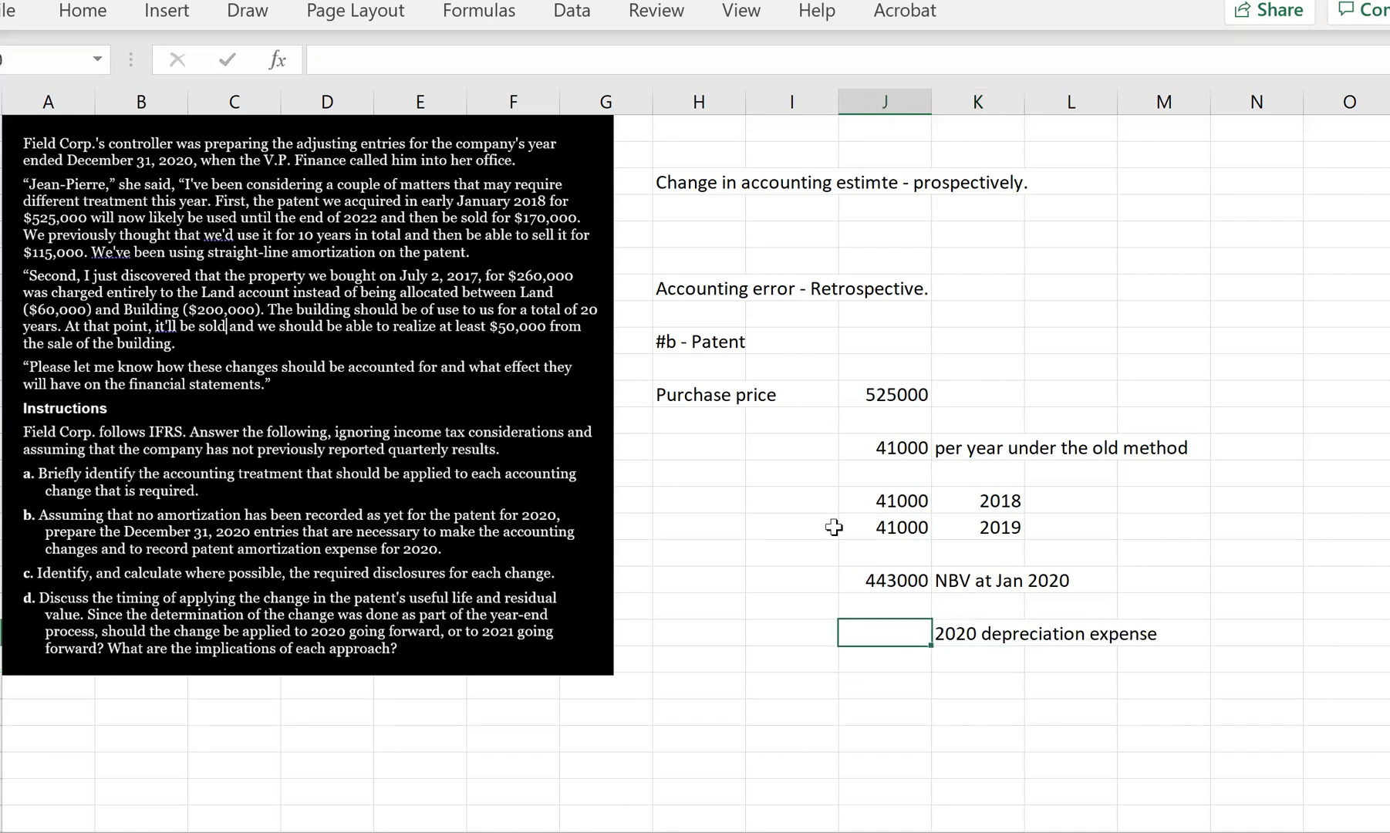
text(=)
click(874, 583)
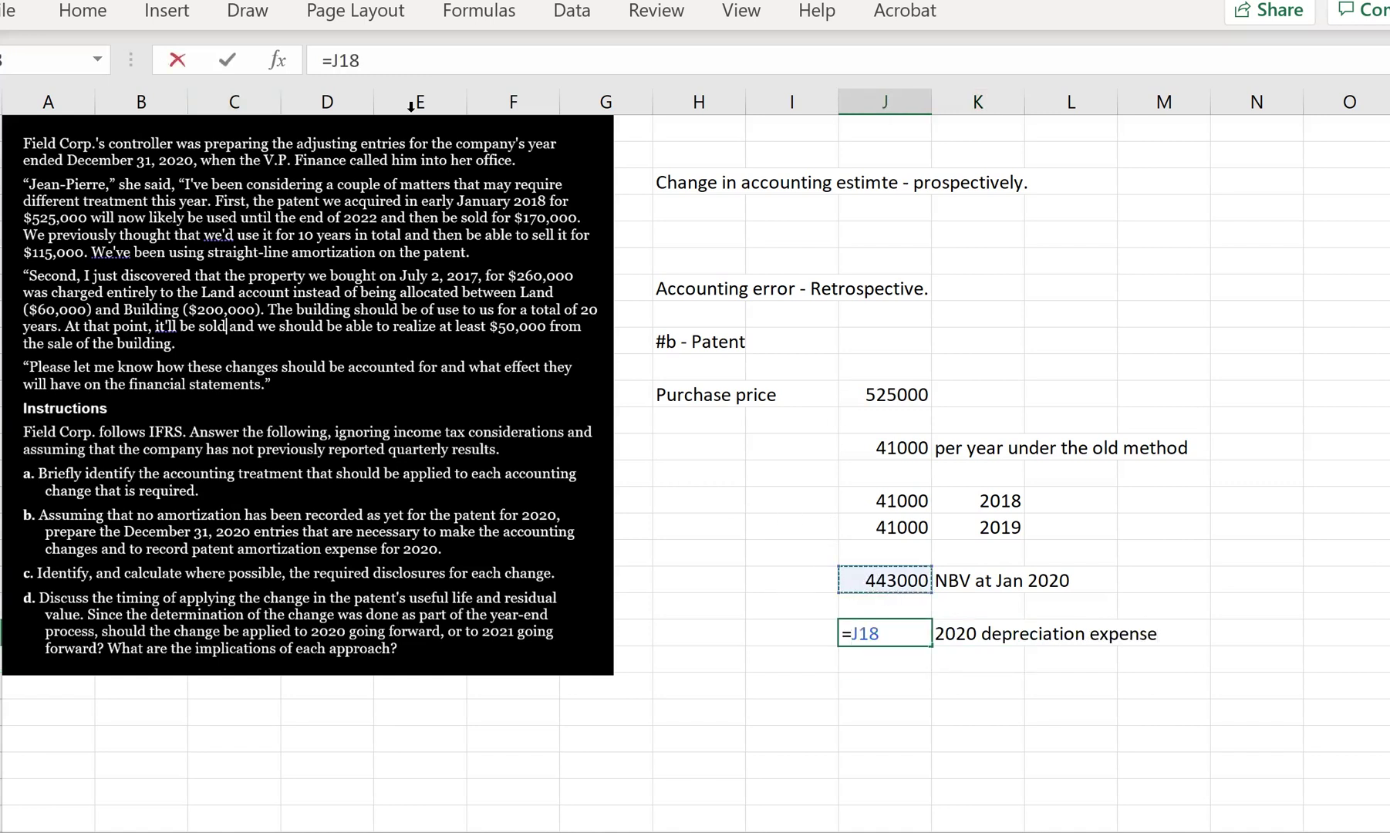
click(332, 66)
text(()
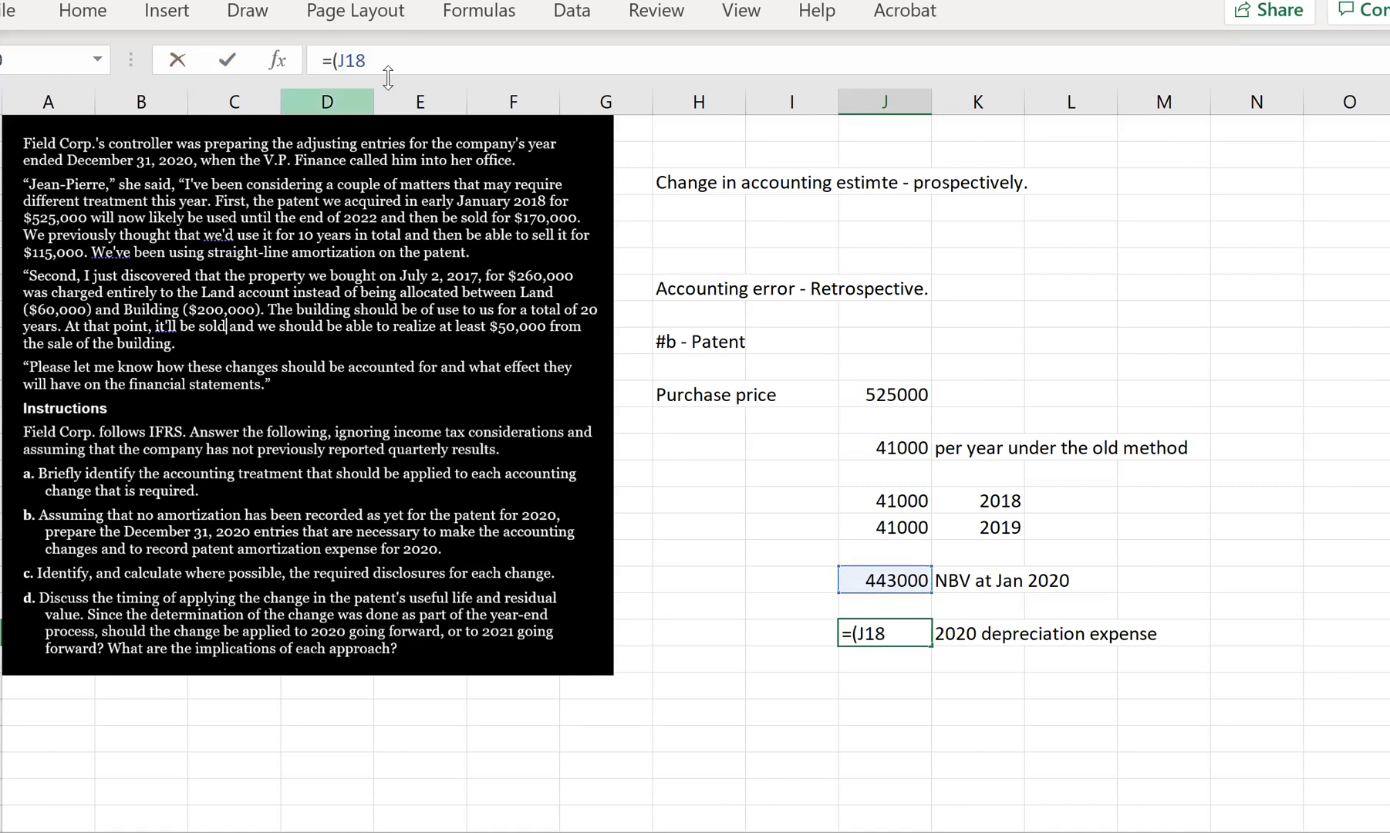
key(End)
text(-17)
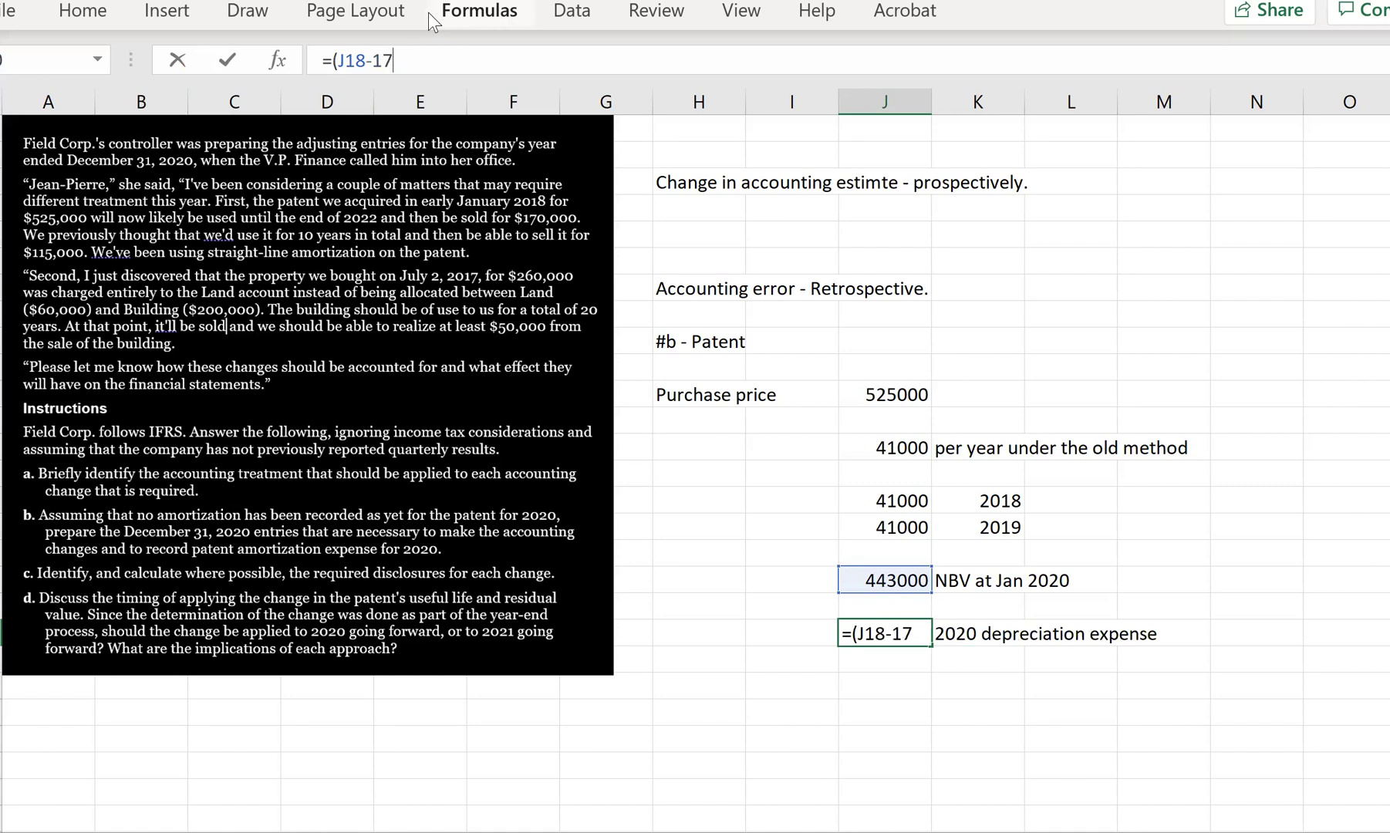
text(0000))
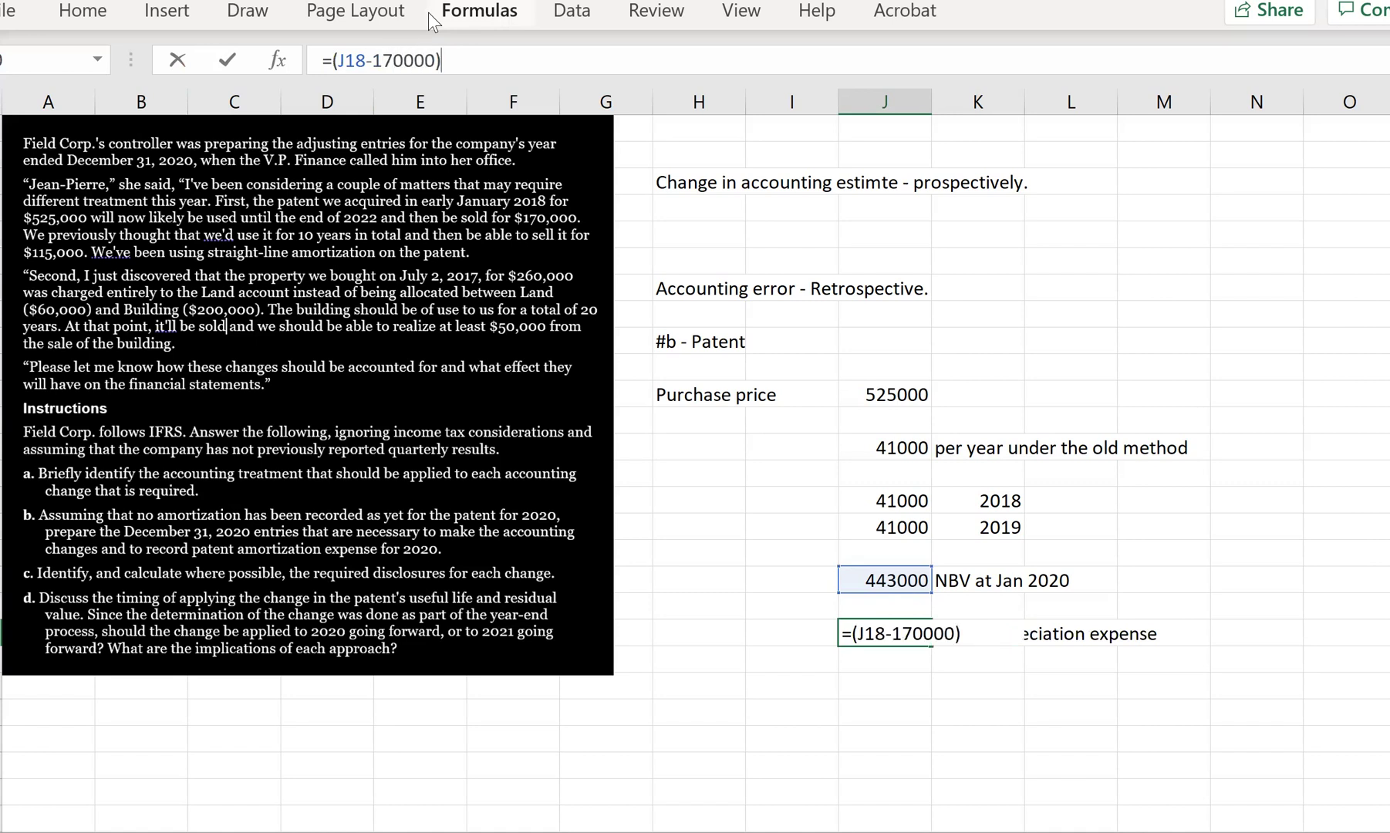
text(/)
text(3)
key(Return)
key(Up)
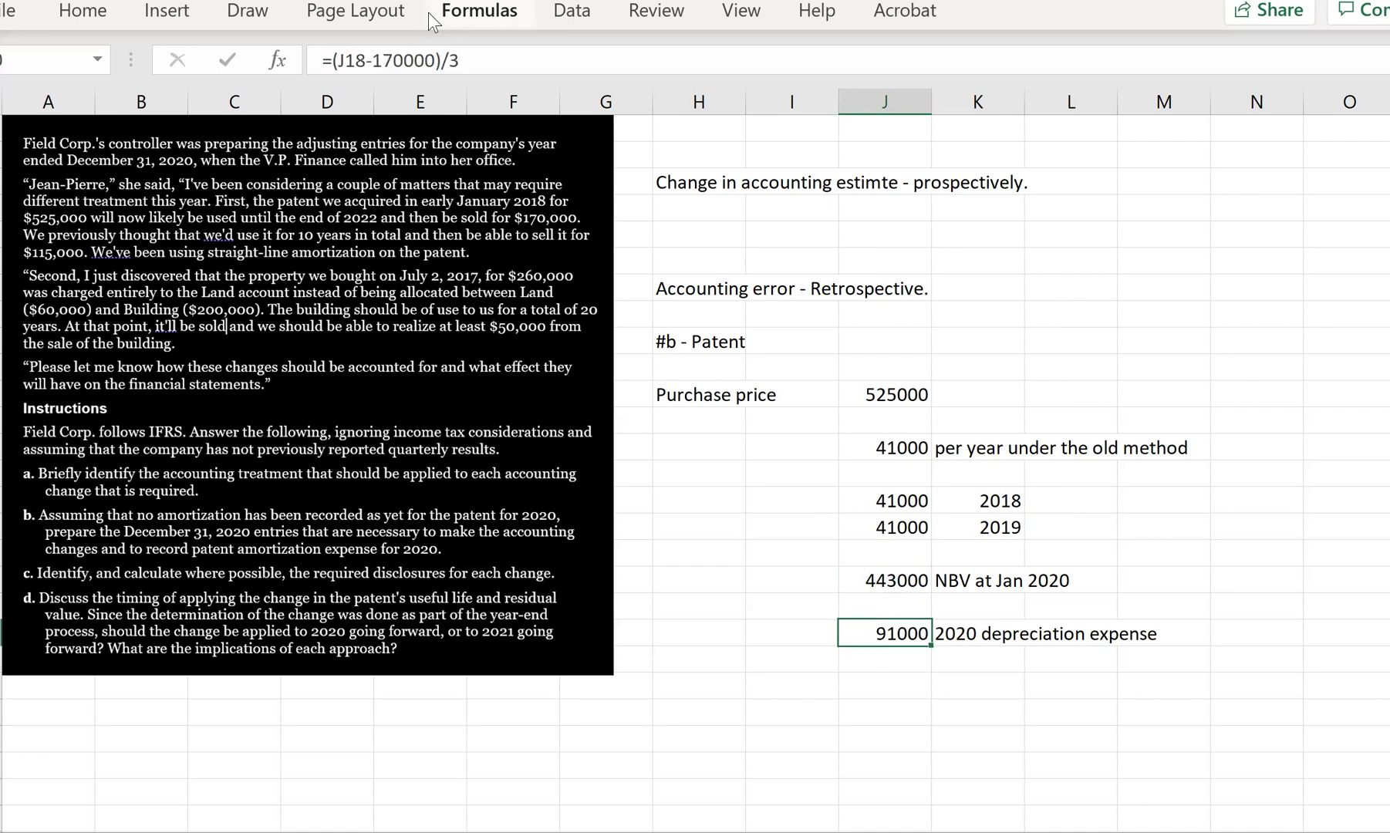
key(Down)
key(Down)
key(Left)
key(Left)
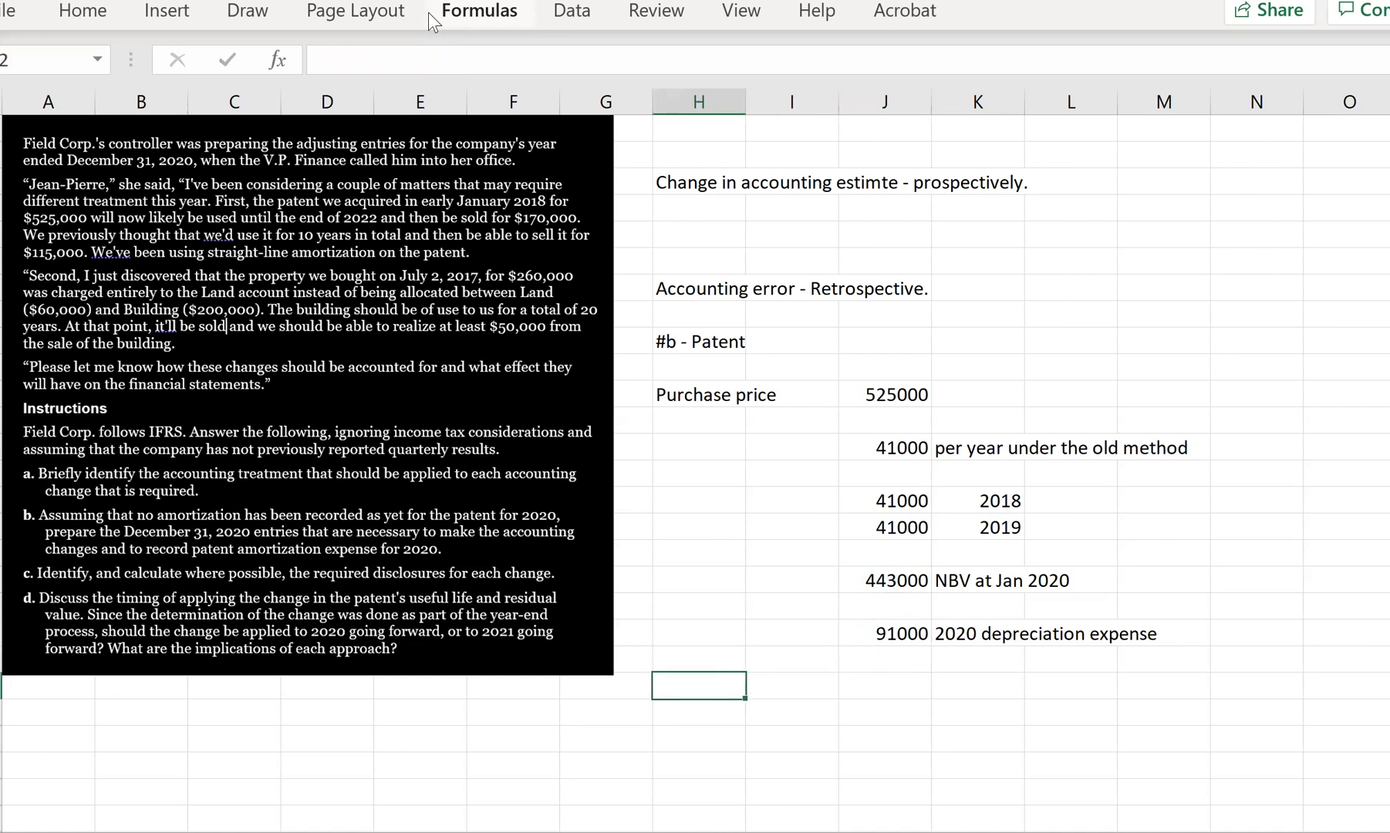
- Enter the debit line 'Dr: Amortization expense' for 91000
text(Dr: Amrotiza)
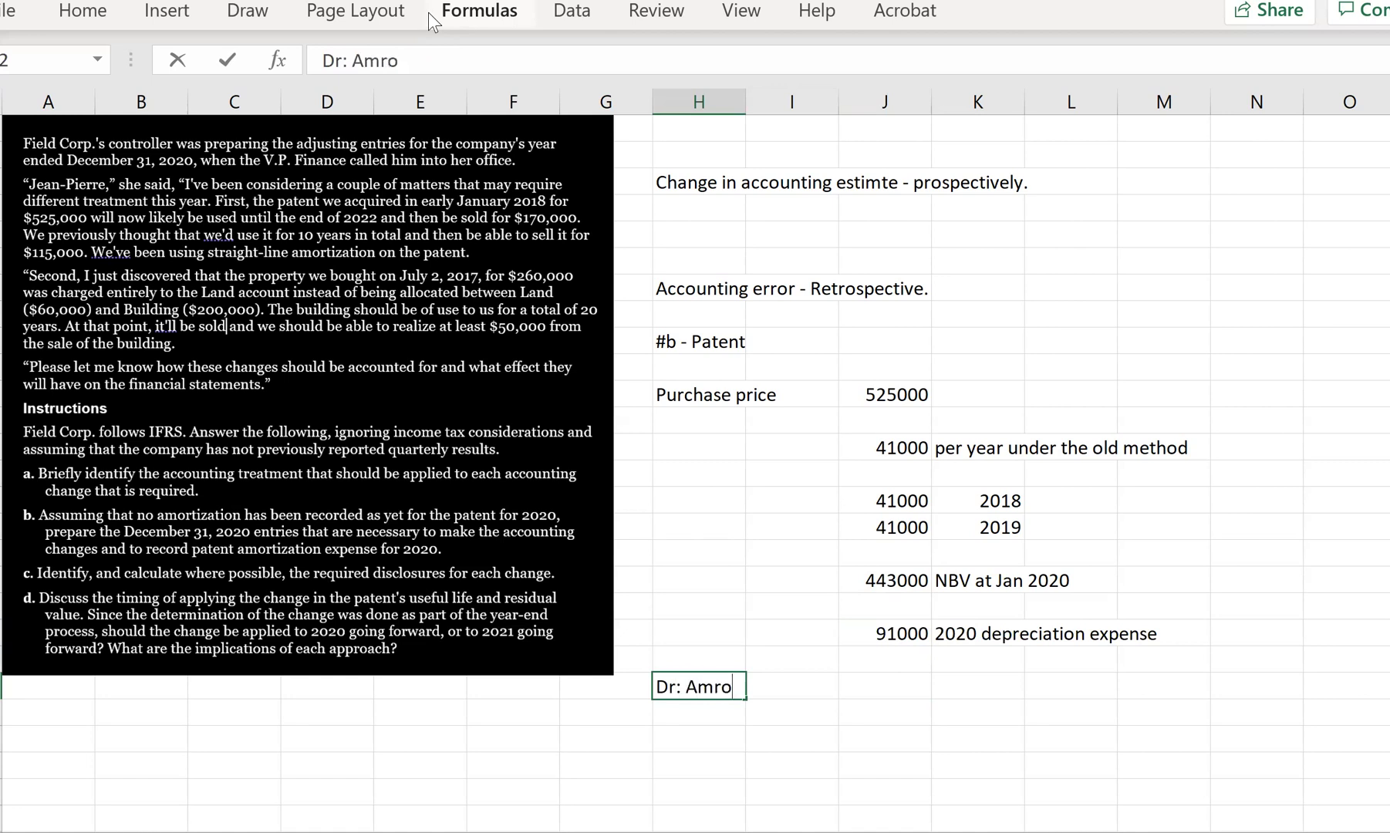
key(BackSpace)
key(BackSpace)
key(BackSpace)
key(BackSpace)
key(BackSpace)
key(BackSpace)
key(BackSpace)
text(o)
key(BackSpace)
text(mr)
key(BackSpace)
text(orit)
key(BackSpace)
key(BackSpace)
text(tization expense)
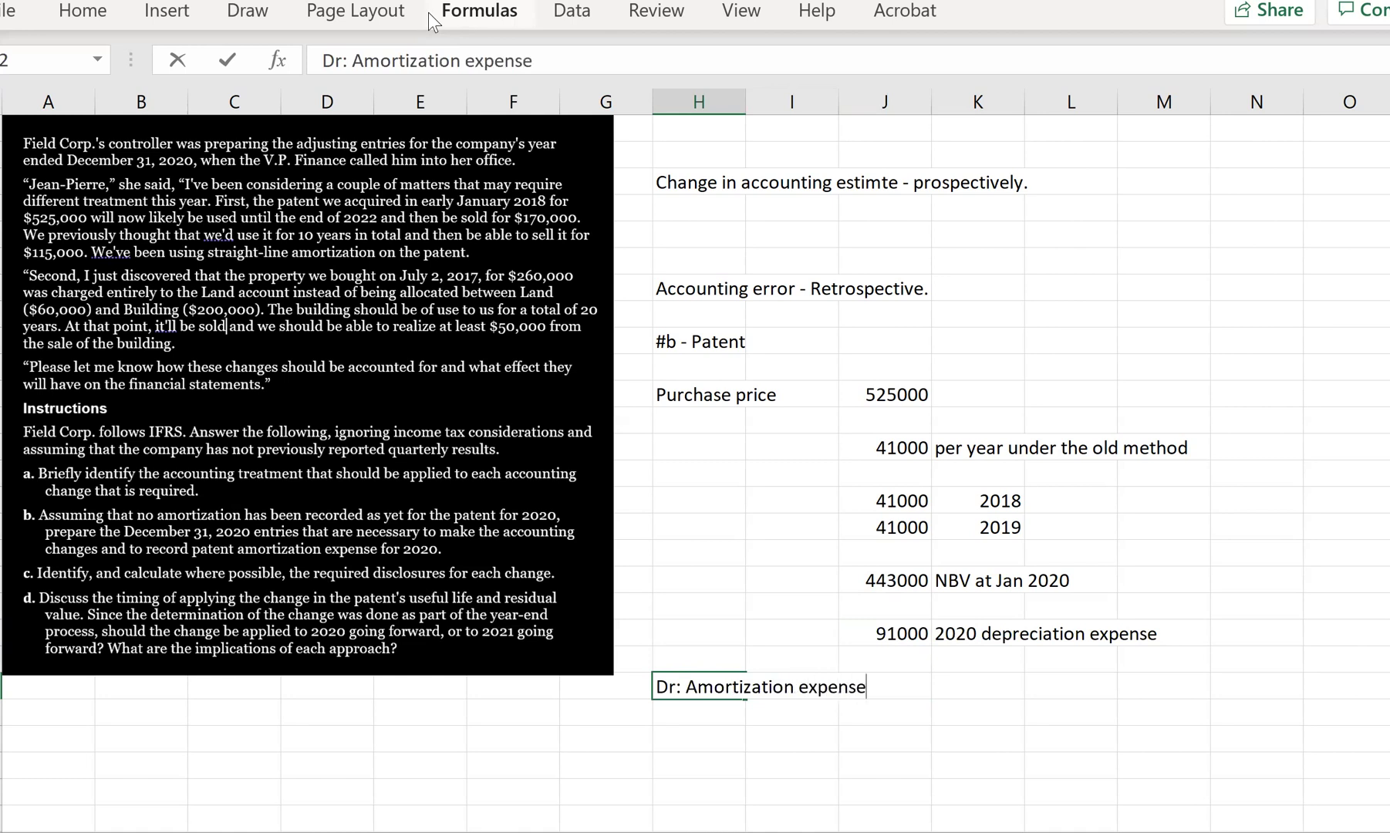
key(Tab)
key(Tab)
key(Tab)
text(91000)
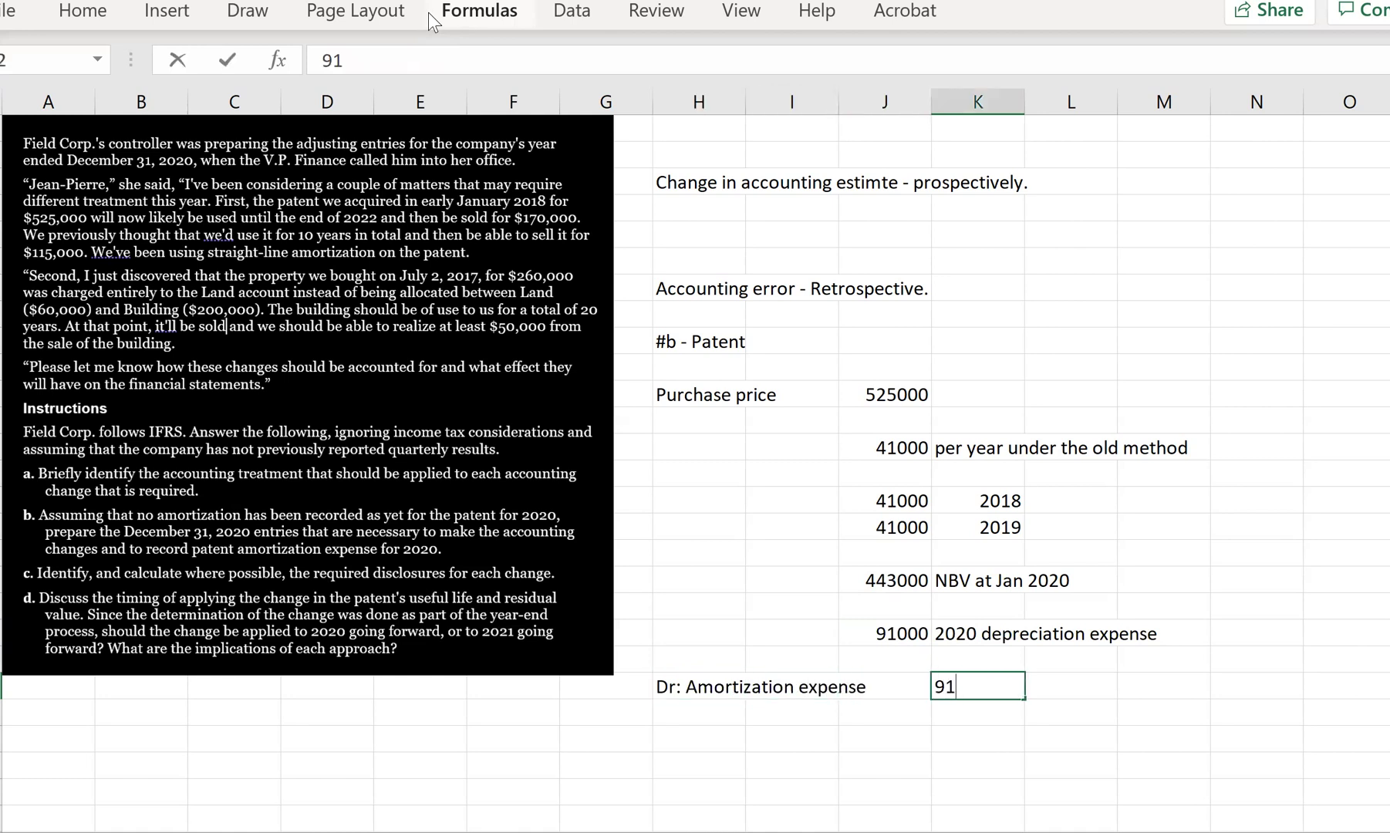
key(Return)
- Enter the credit line 'Cr: Acc. Amrt - patent' for 91000
key(Left)
key(Left)
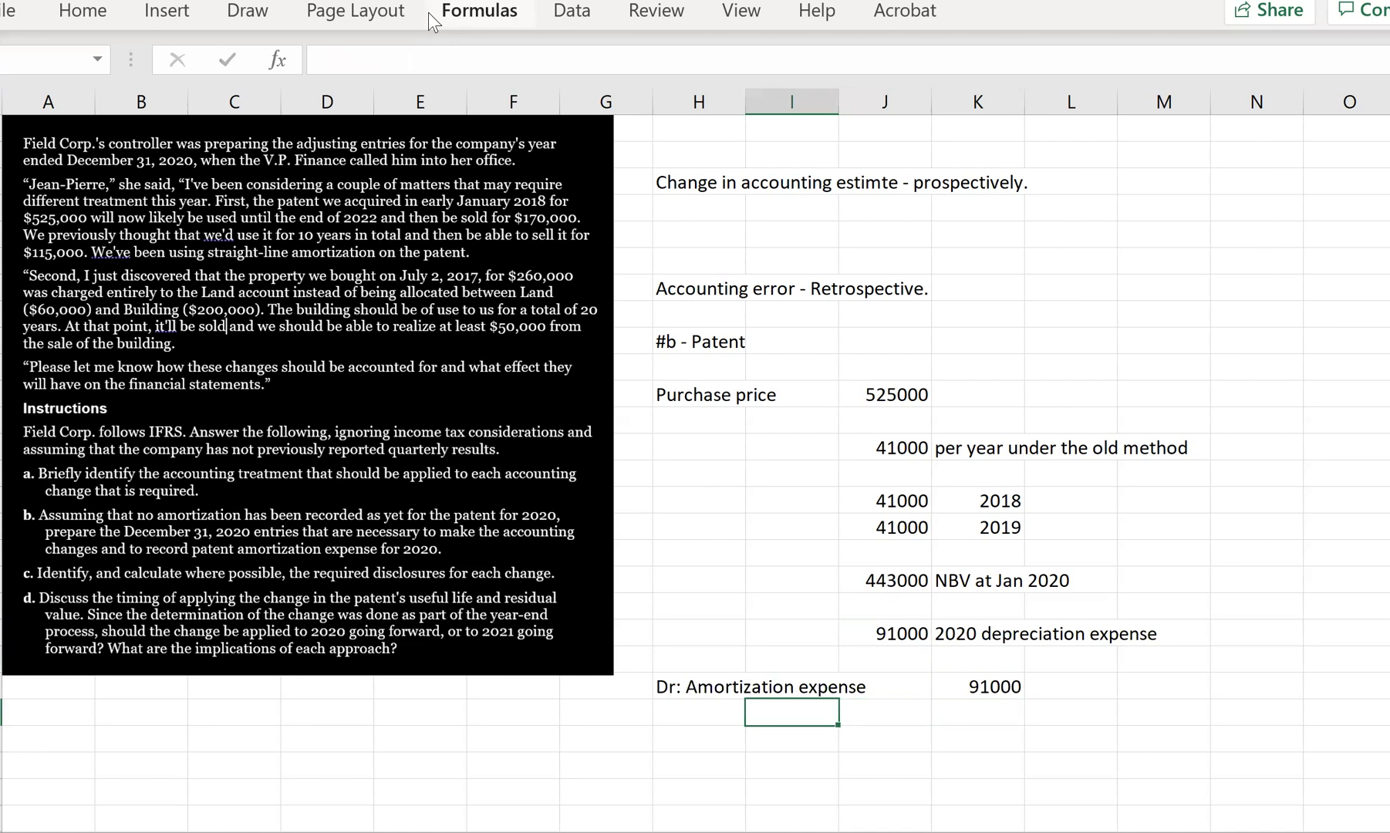
text(Cr: acc)
key(BackSpace)
key(BackSpace)
key(BackSpace)
text(Acc. Amrt )
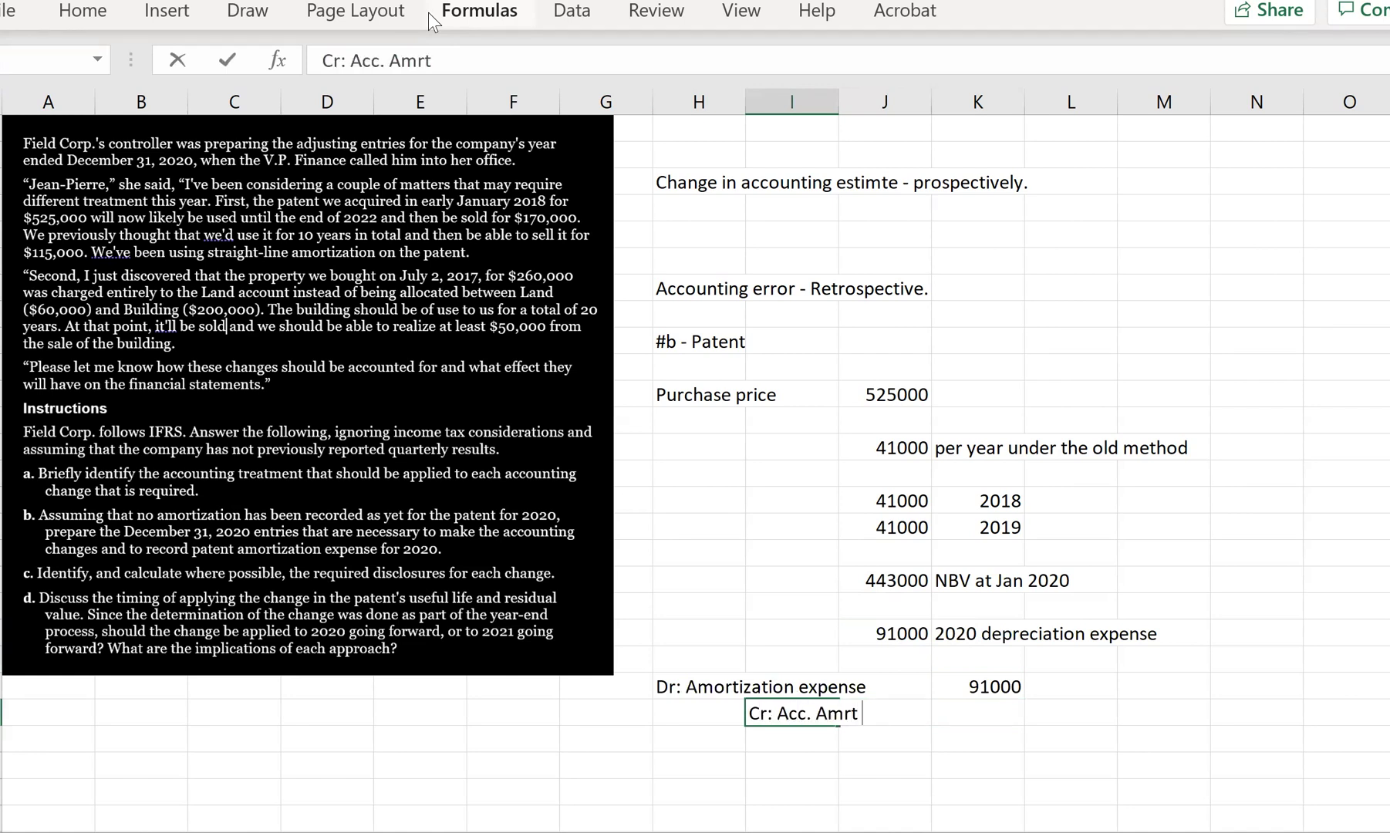
text(- patent)
key(Right)
key(Right)
key(Right)
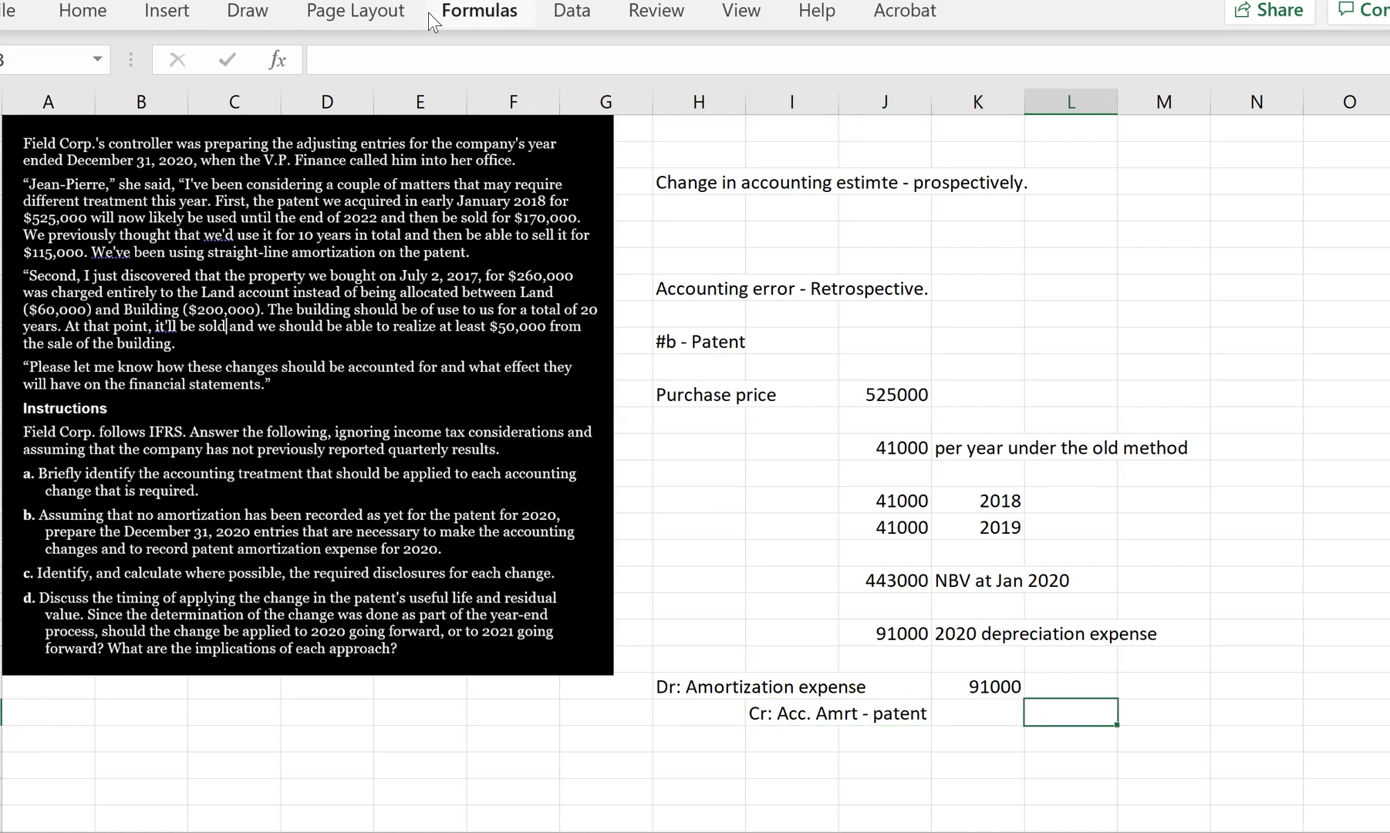
text(91000)
key(Return)
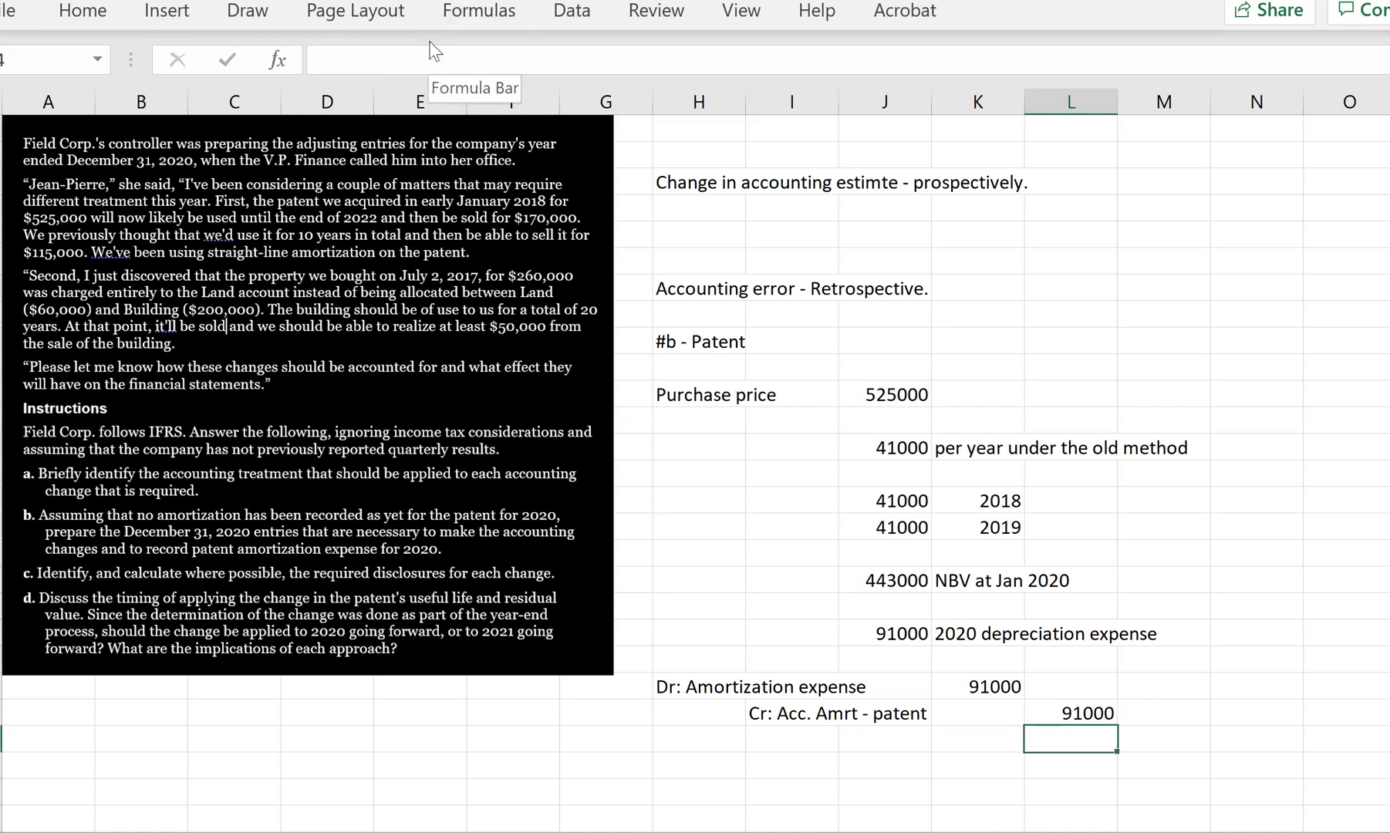
key(Left)
key(Left)
key(Left)
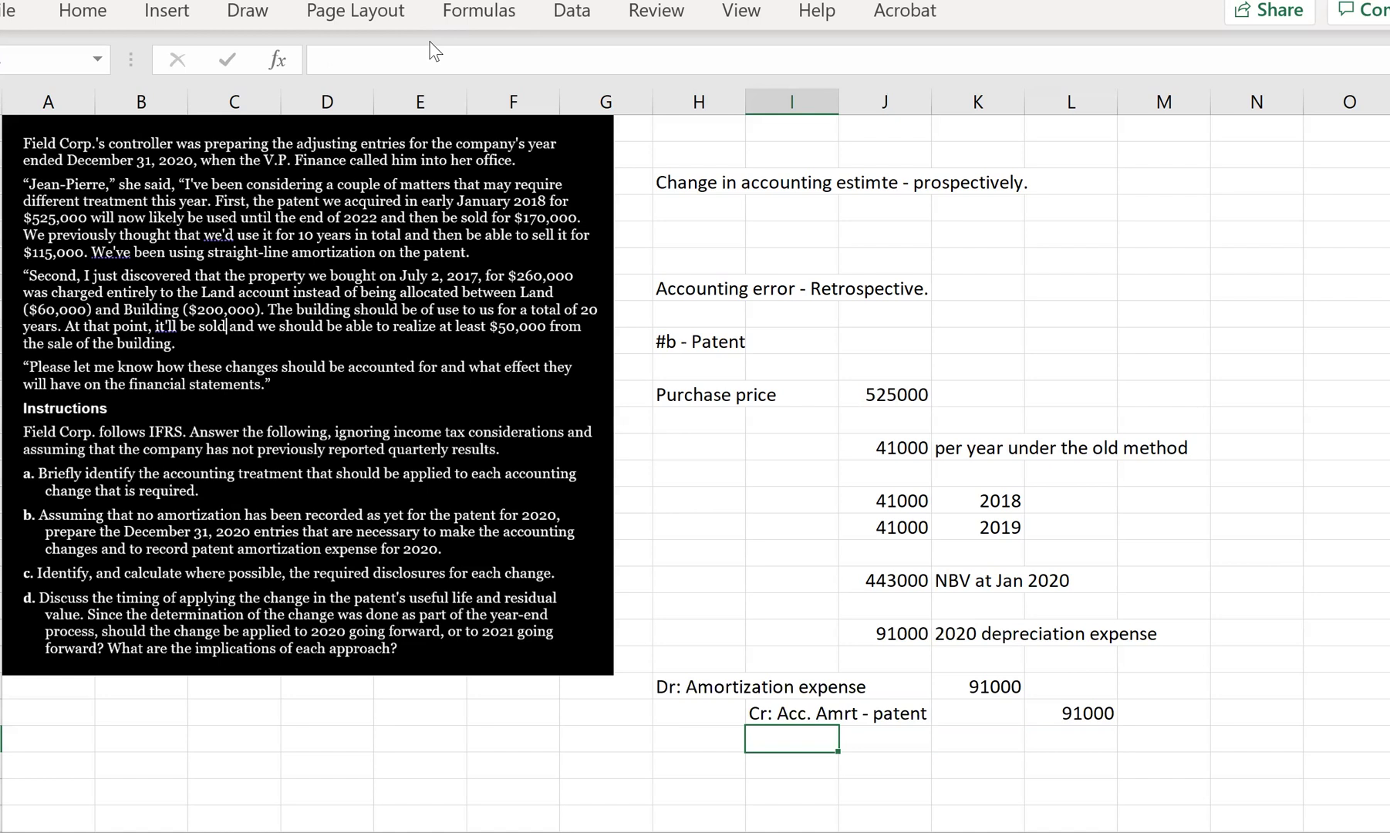
- Add the '#b - Building' heading with 'Dr: Building' and indented 'Cr: Land' lines below it
key(Down)
key(Left)
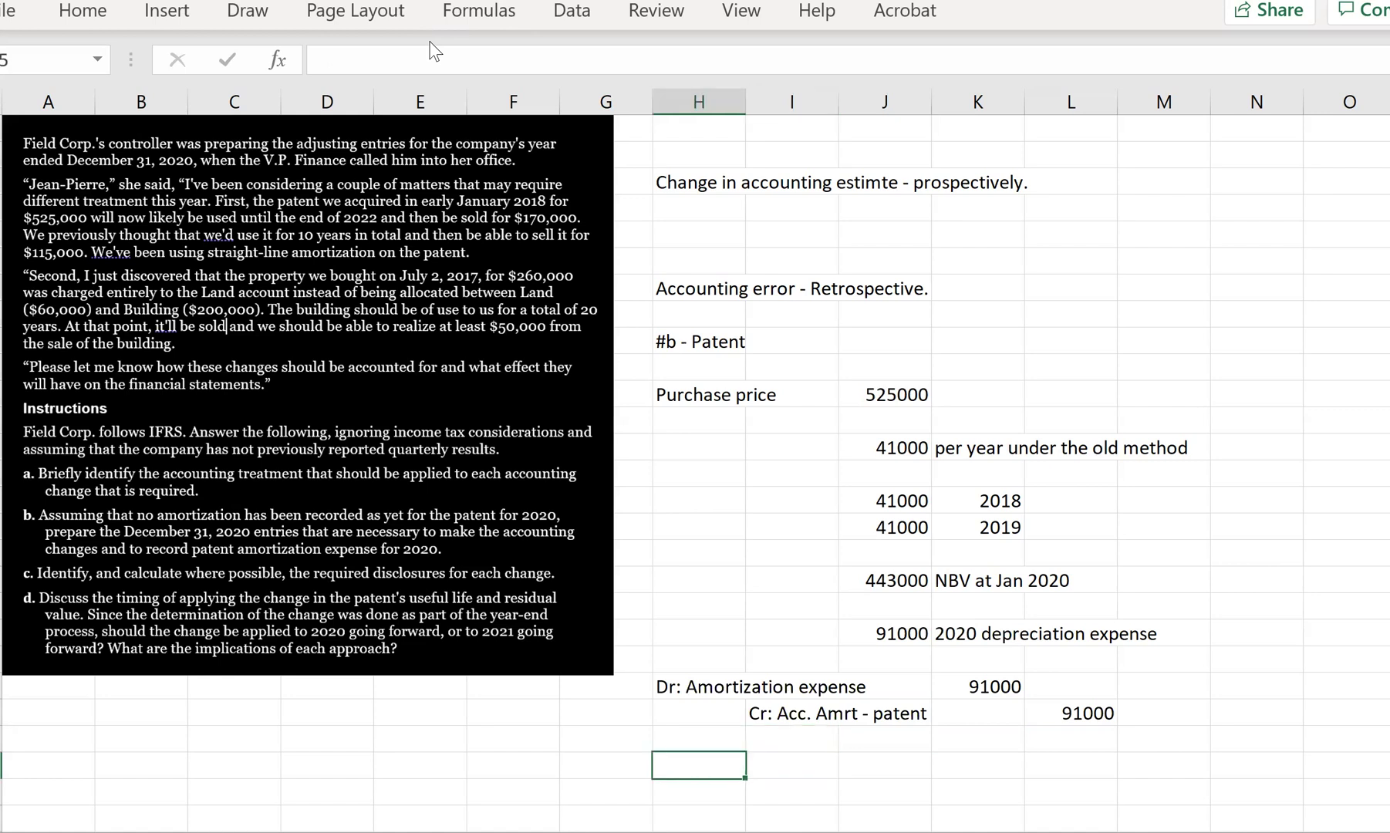
text(#b - Building)
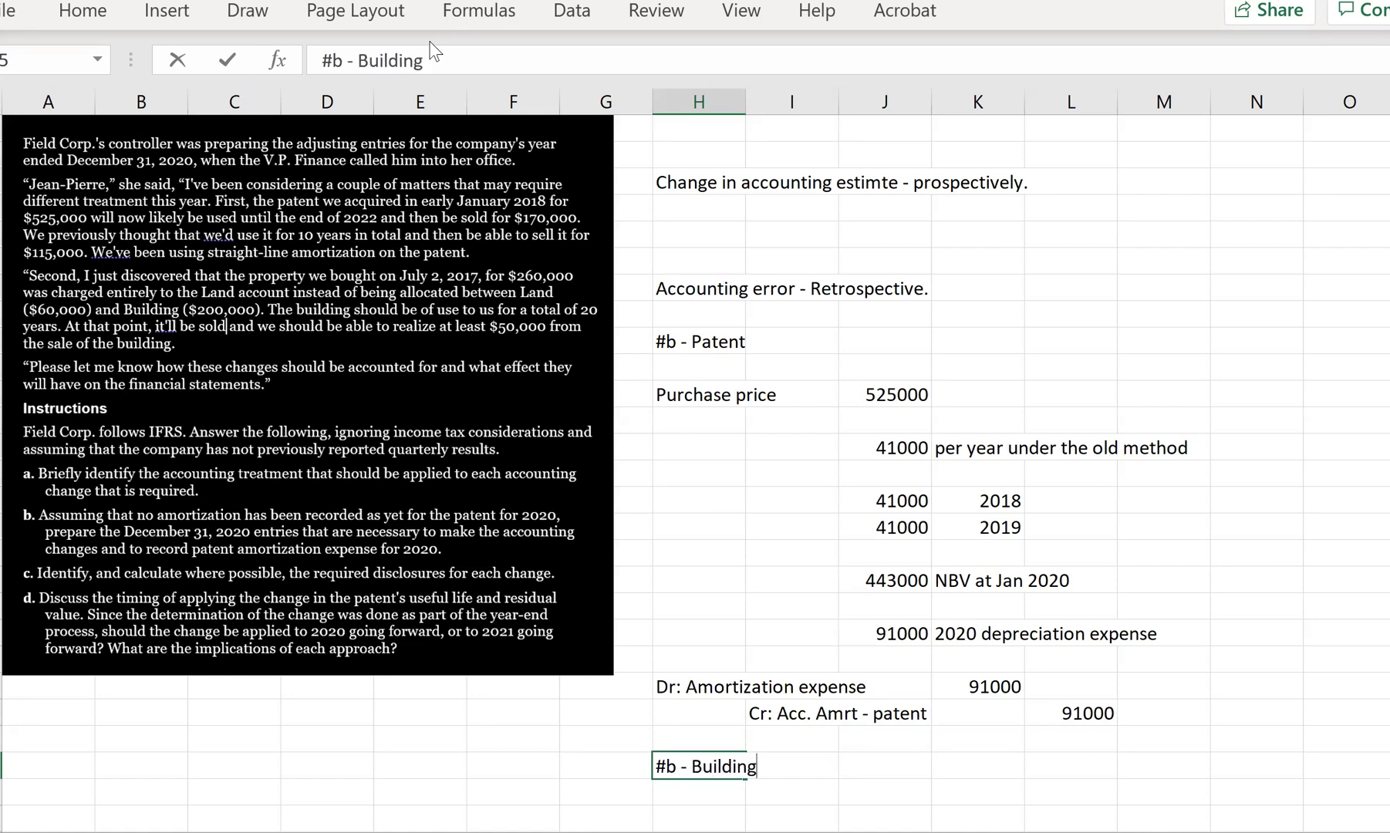
key(Return)
key(Return)
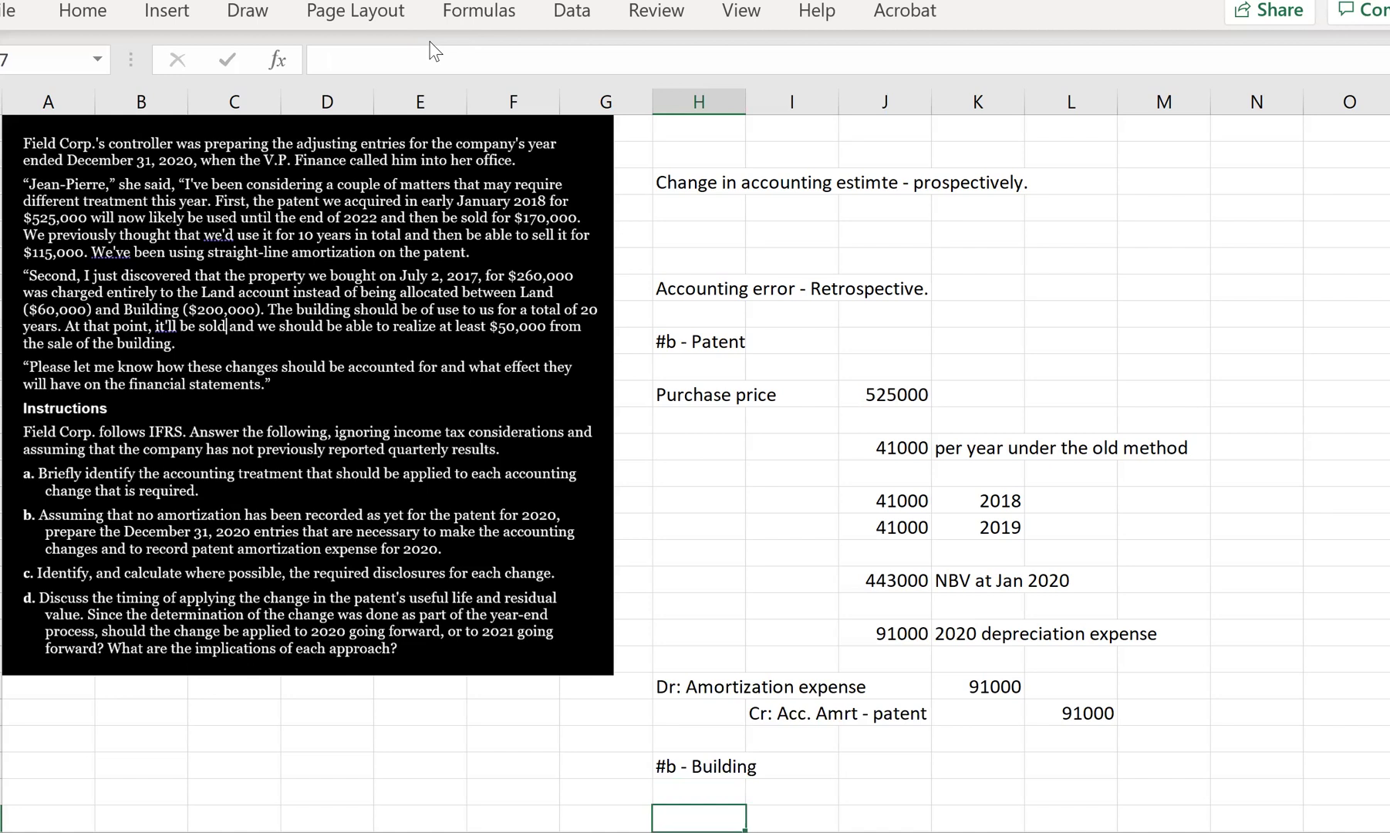
text(Dr: Building)
key(Return)
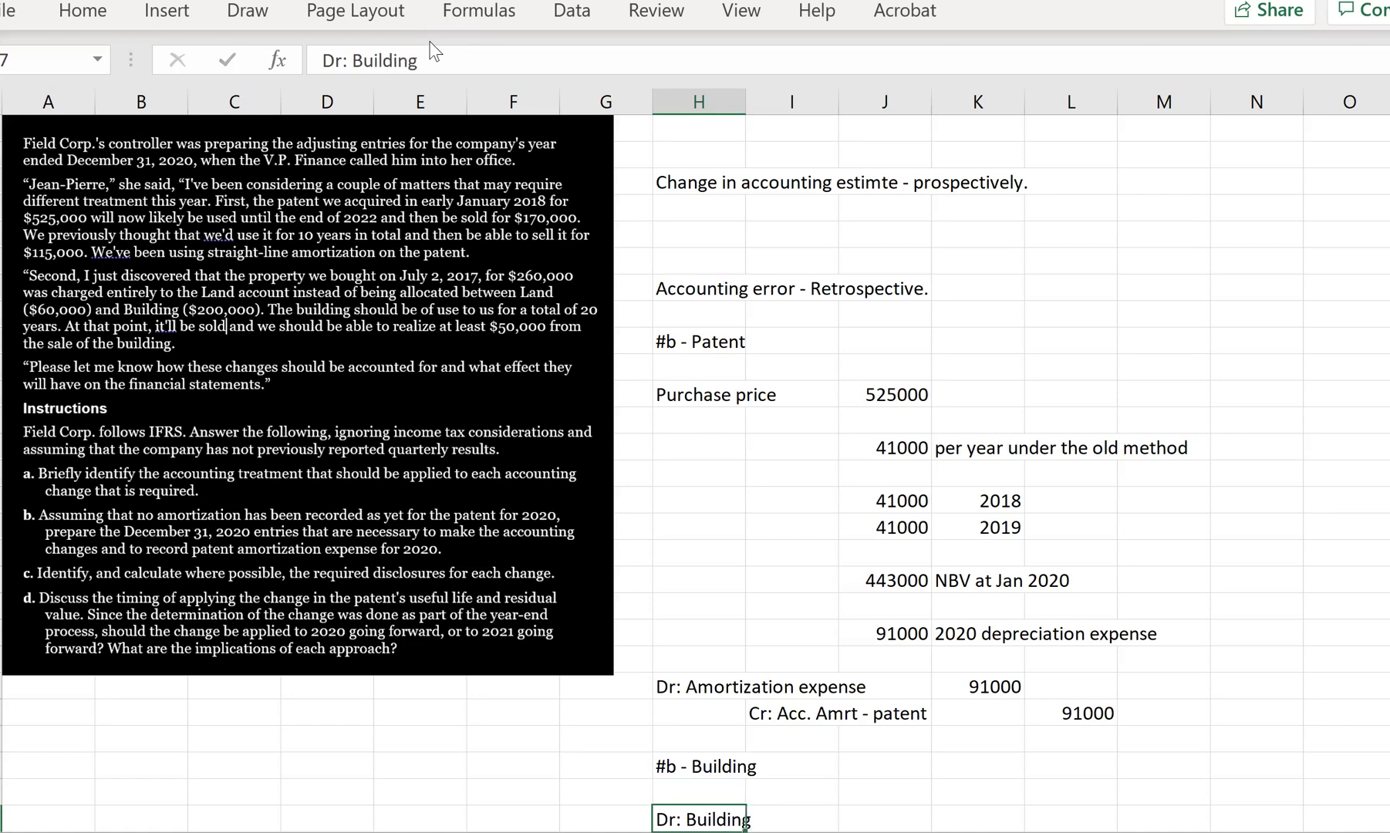
key(Tab)
text(C)
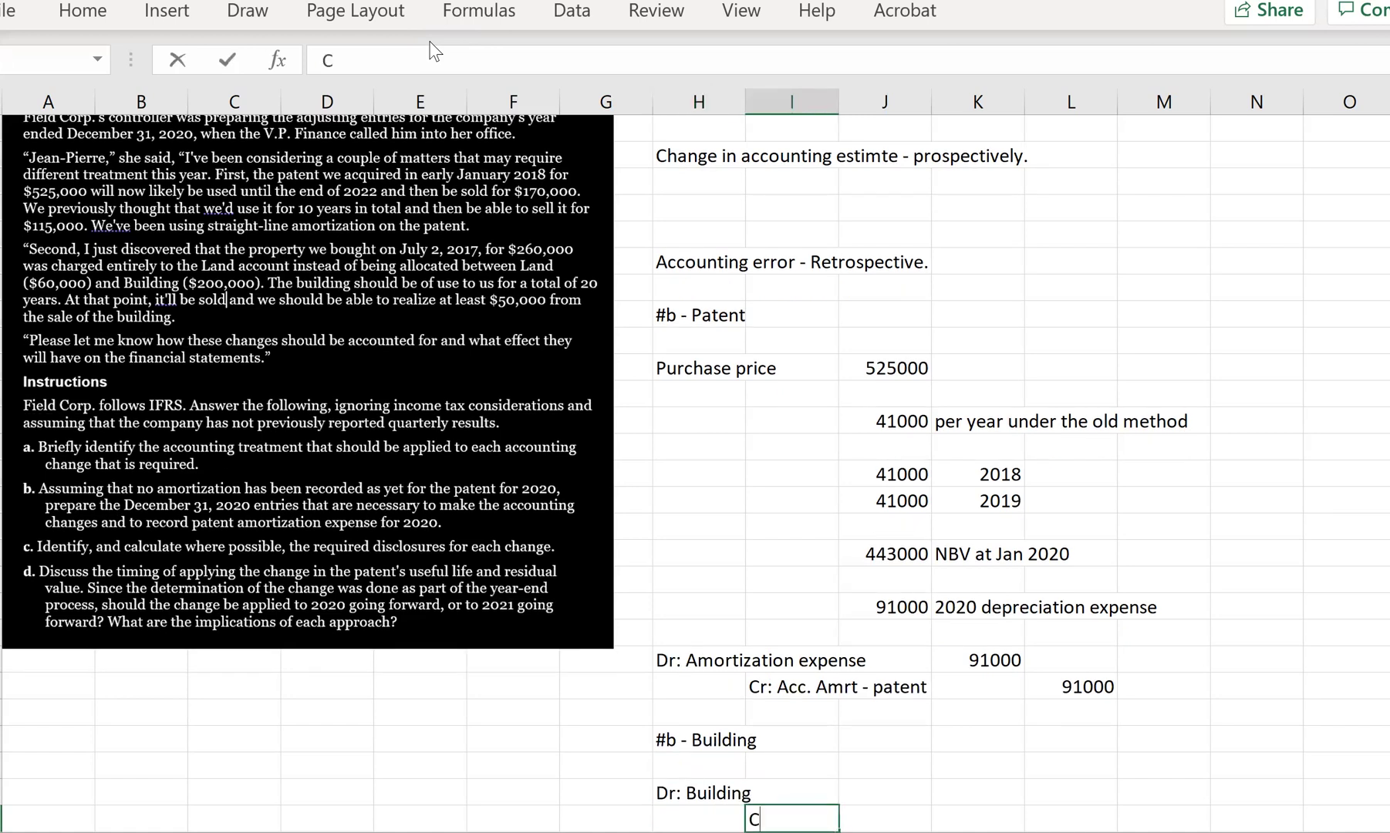
text(r: Lean)
key(BackSpace)
key(BackSpace)
key(BackSpace)
text(and)
key(Return)
- Enter 200000 as the Building debit in column J and 200000 as the Land credit in column K
key(Up)
key(Up)
key(Up)
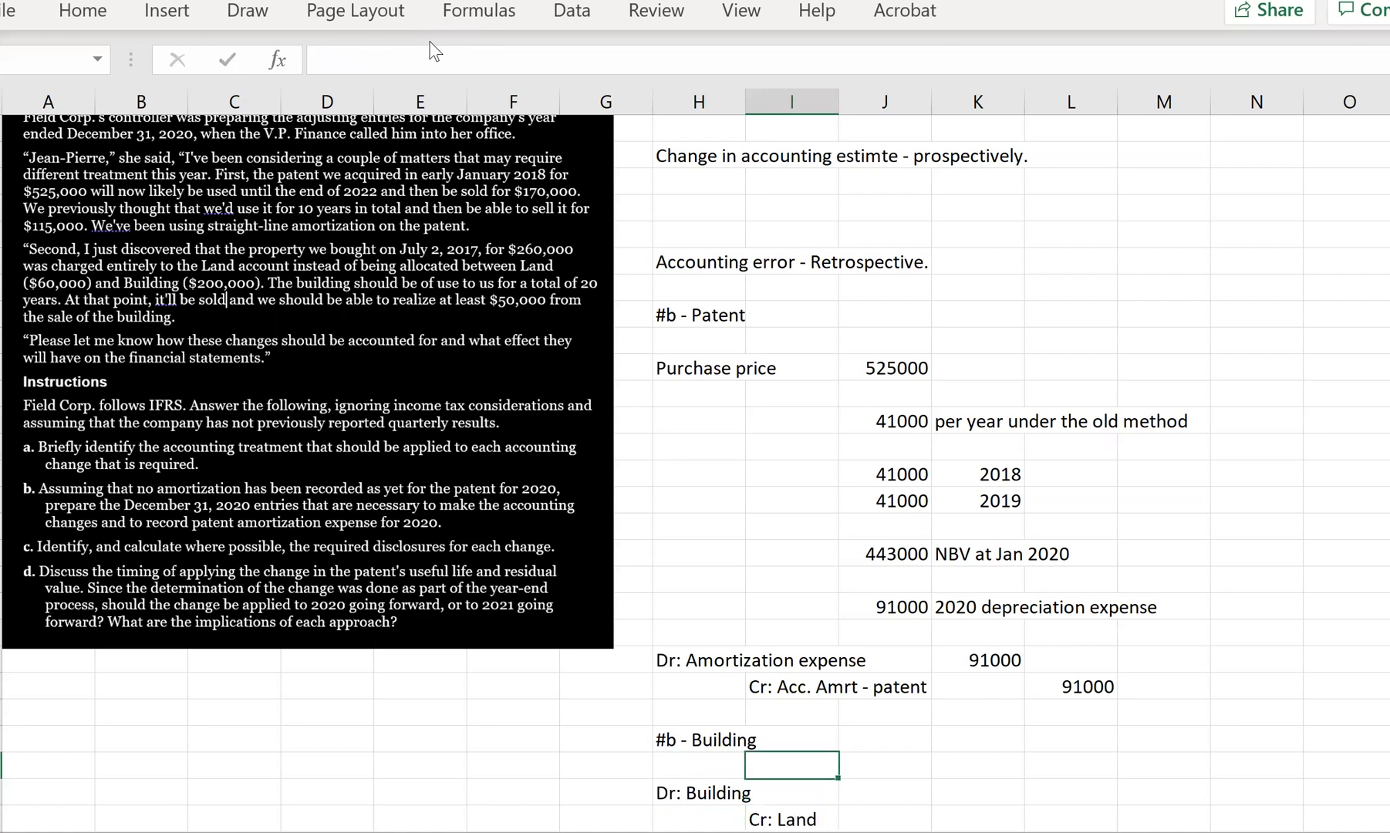
key(Left)
key(Down)
key(Down)
key(Right)
key(Up)
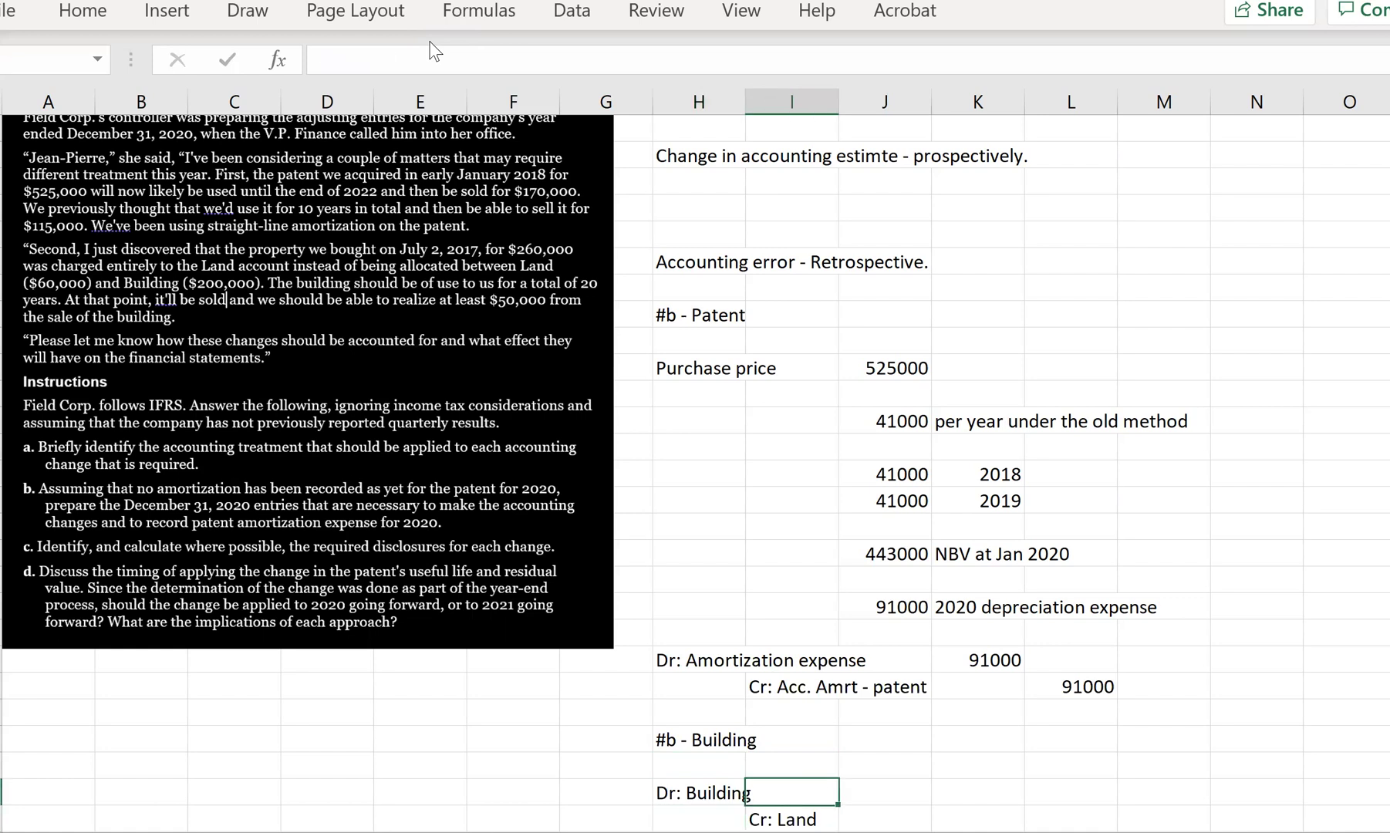
key(Right)
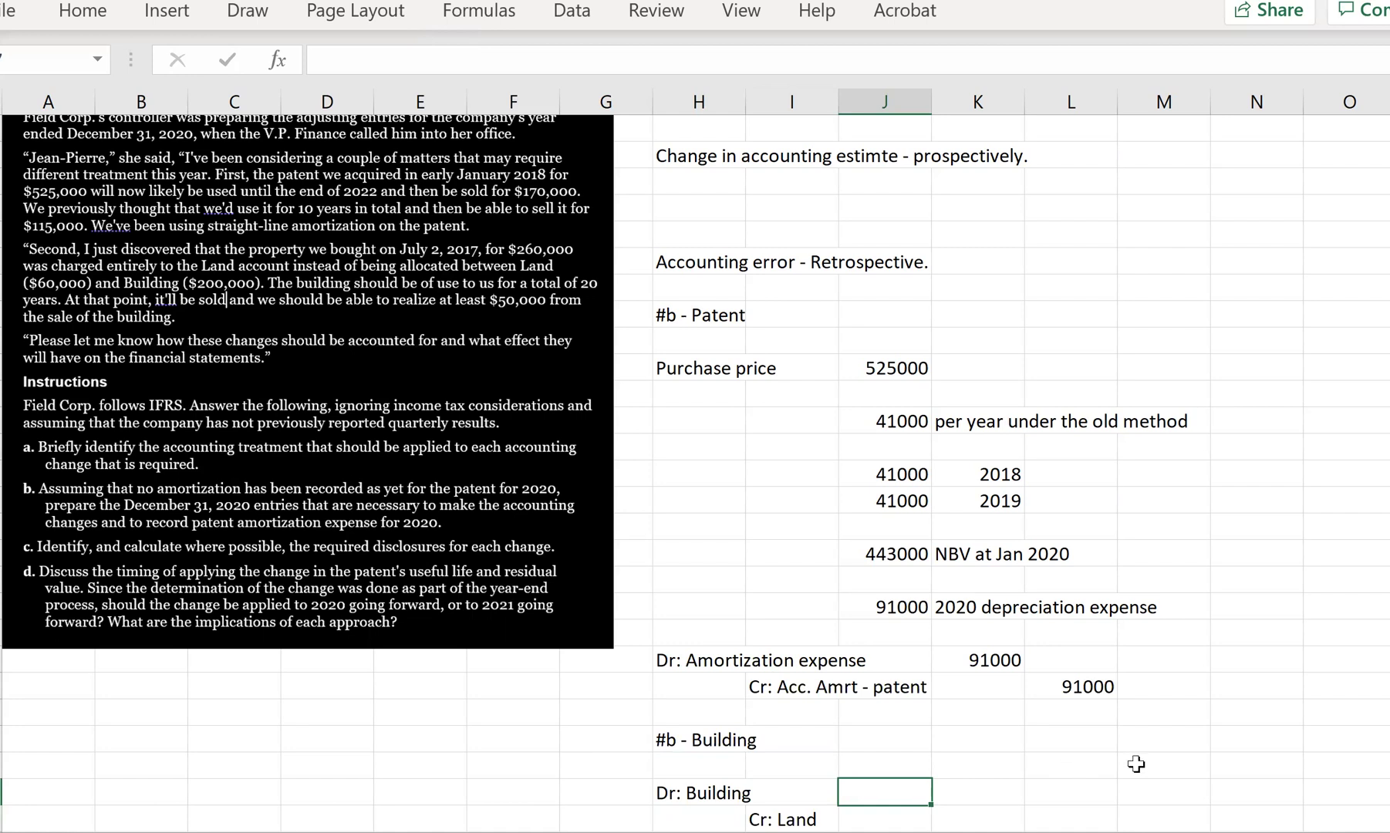
text(200000)
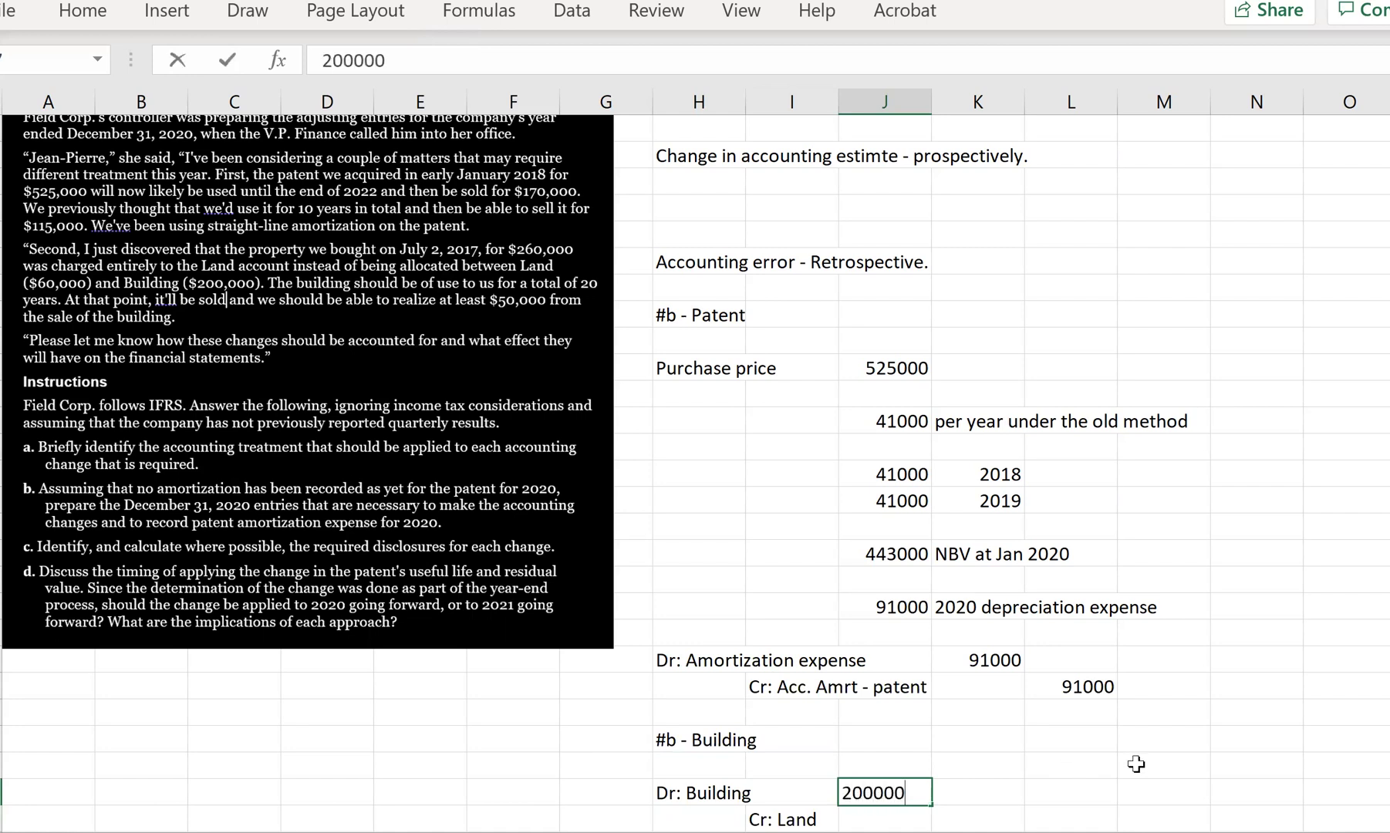
key(Return)
key(Right)
text(200)
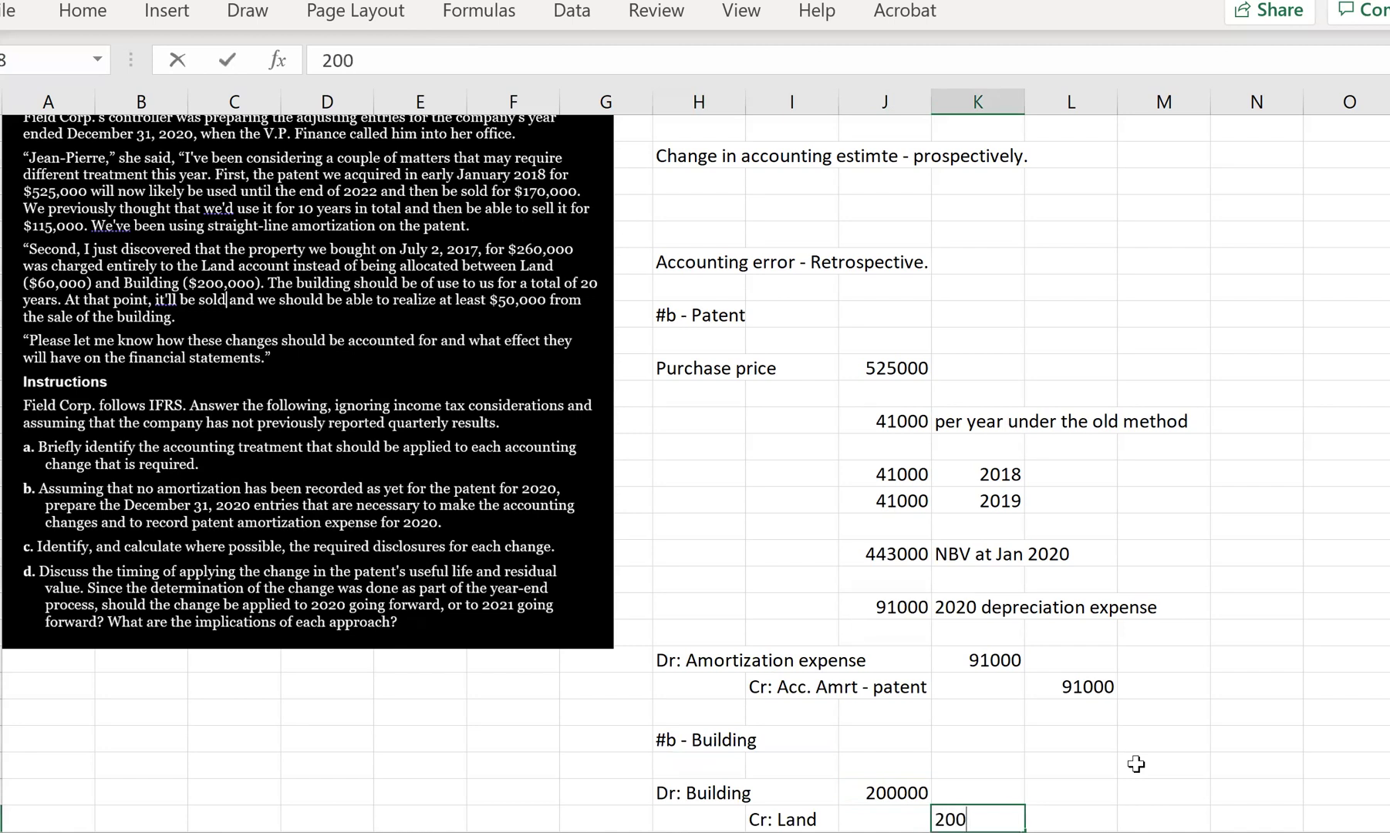
text(000)
key(Left)
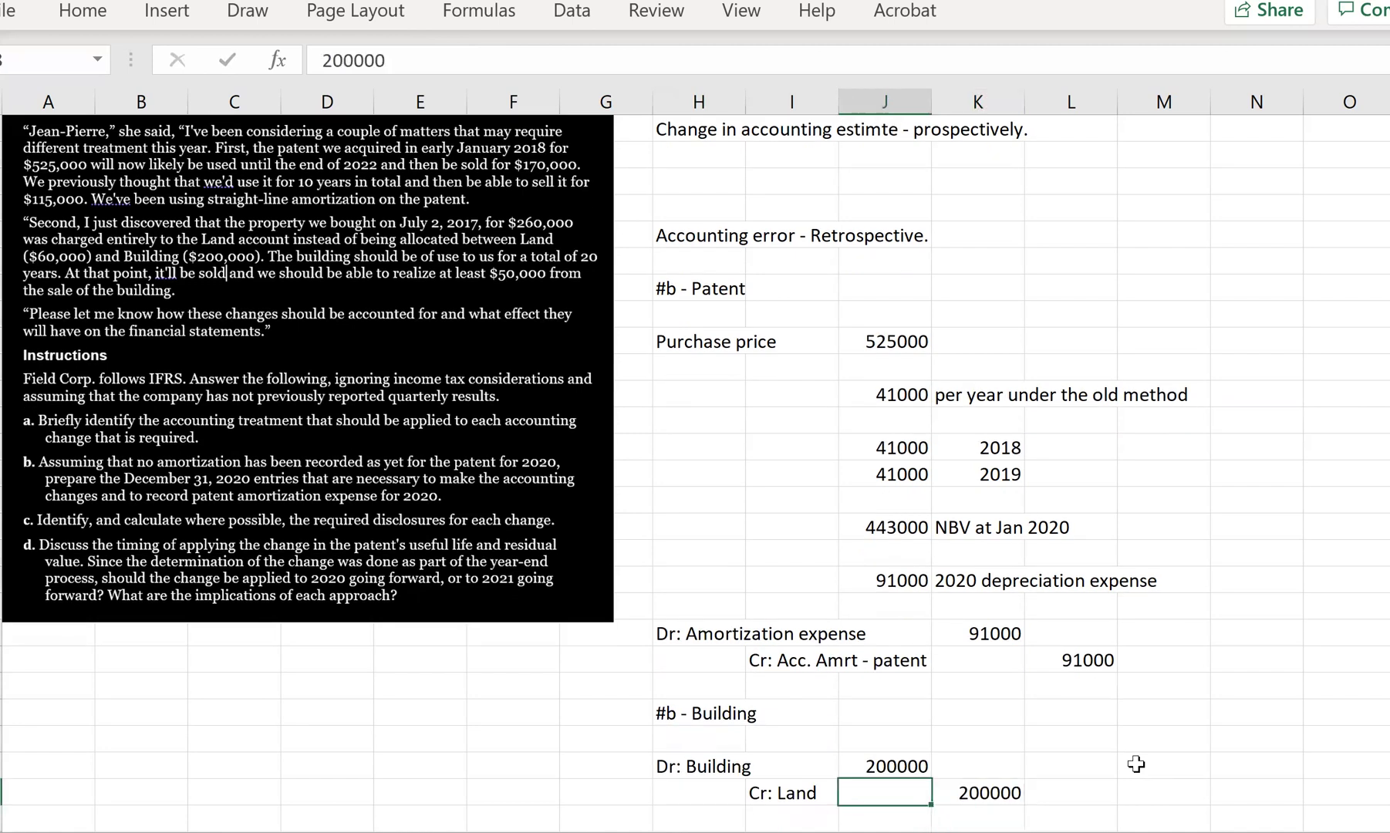
key(Left)
key(Up)
key(Left)
key(Right)
key(Right)
key(Down)
key(Down)
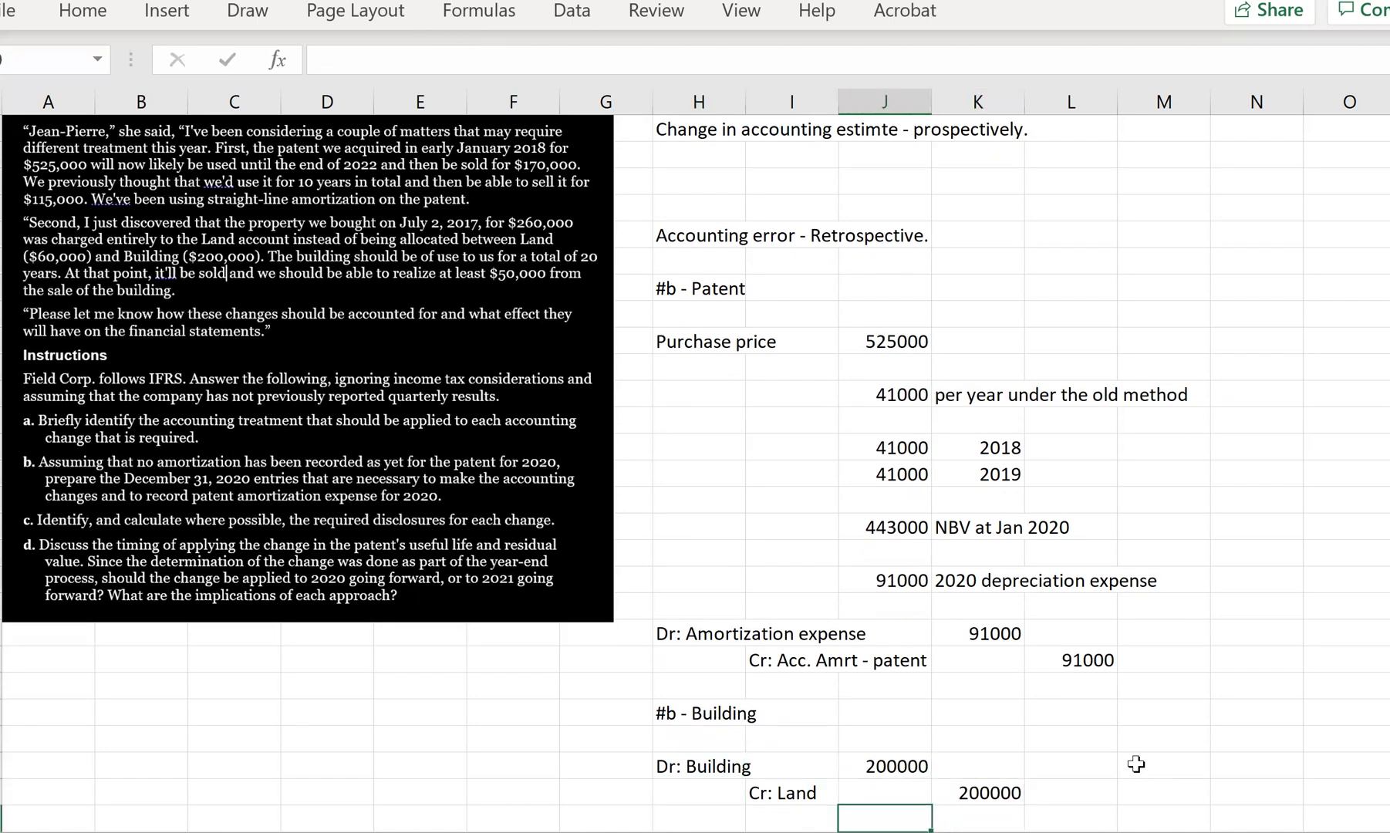
key(Down)
key(Left)
key(Left)
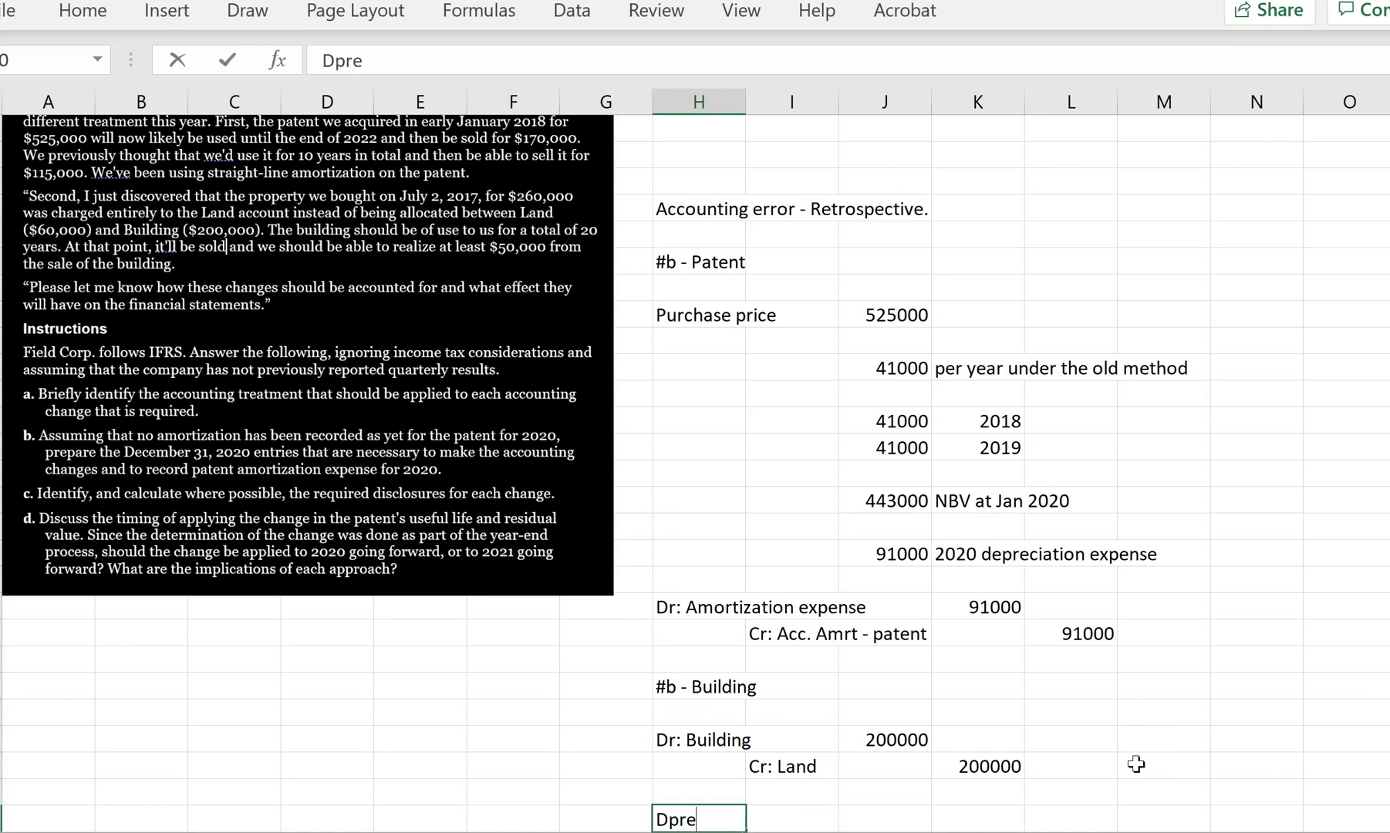
- Label 'Depreciation on building' and compute =(J27-50000)/20 beside it, giving 7500
text(cia)
key(BackSpace)
key(BackSpace)
key(BackSpace)
key(BackSpace)
key(BackSpace)
key(BackSpace)
text(epreciation on b)
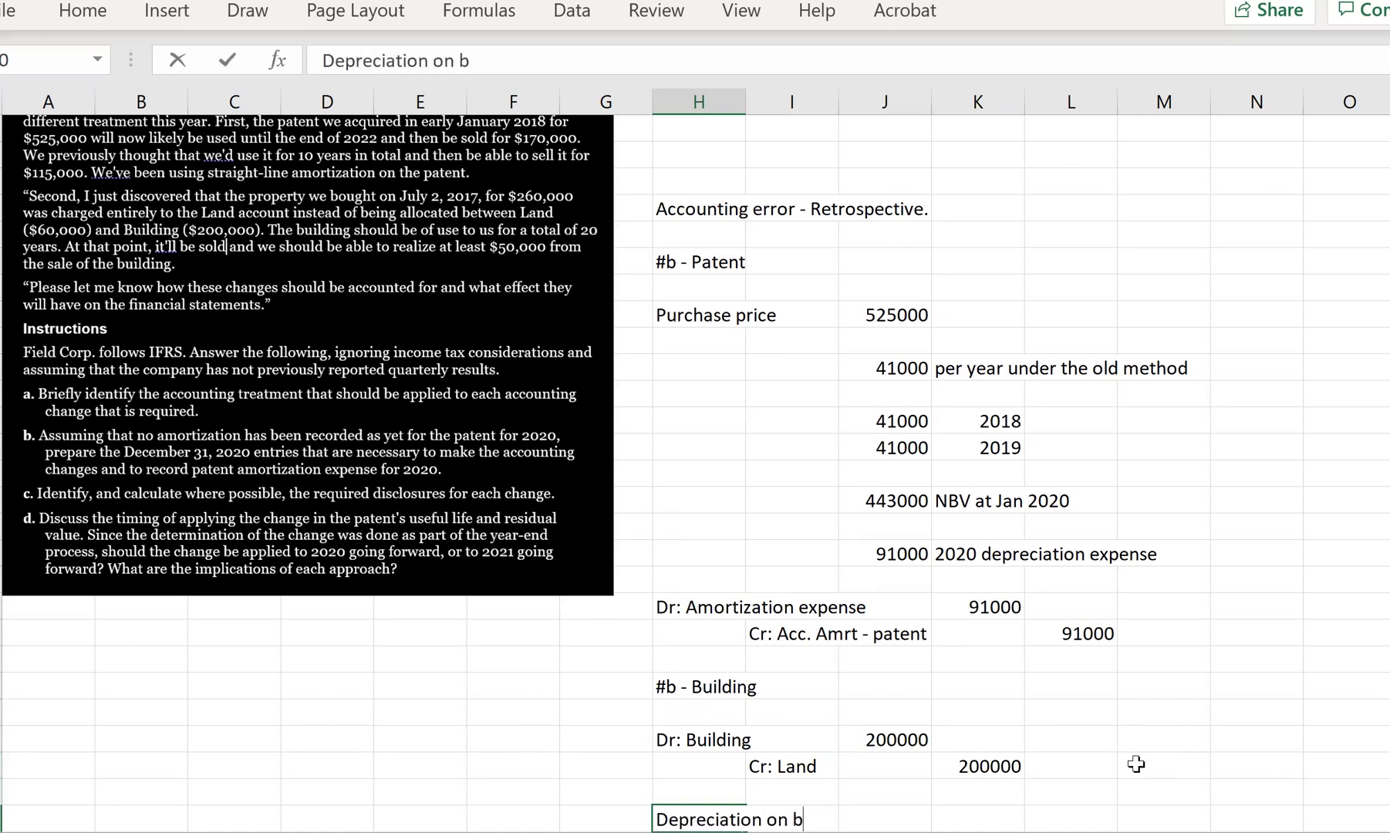
text(uilding)
key(Tab)
key(Tab)
key(Tab)
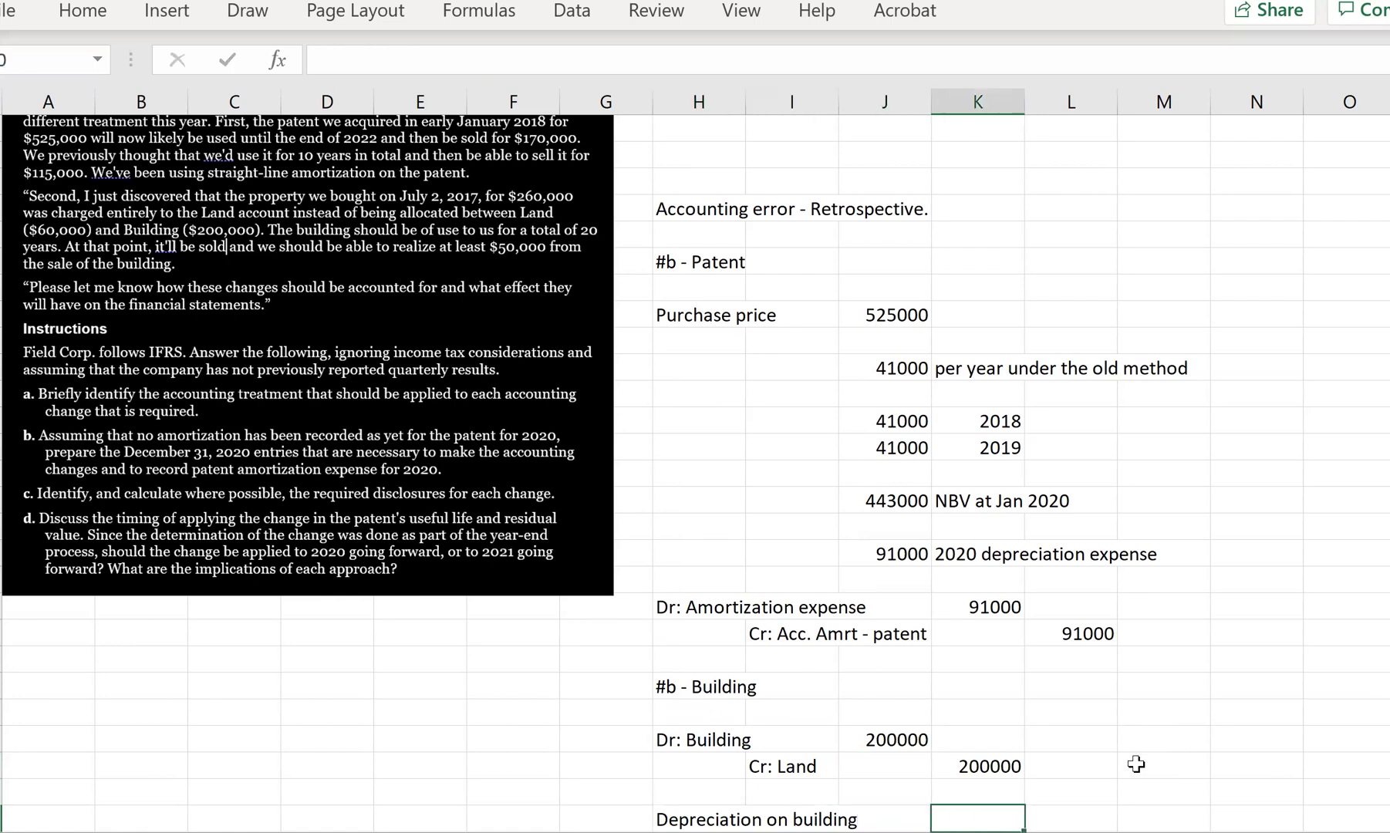
text(=)
click(898, 743)
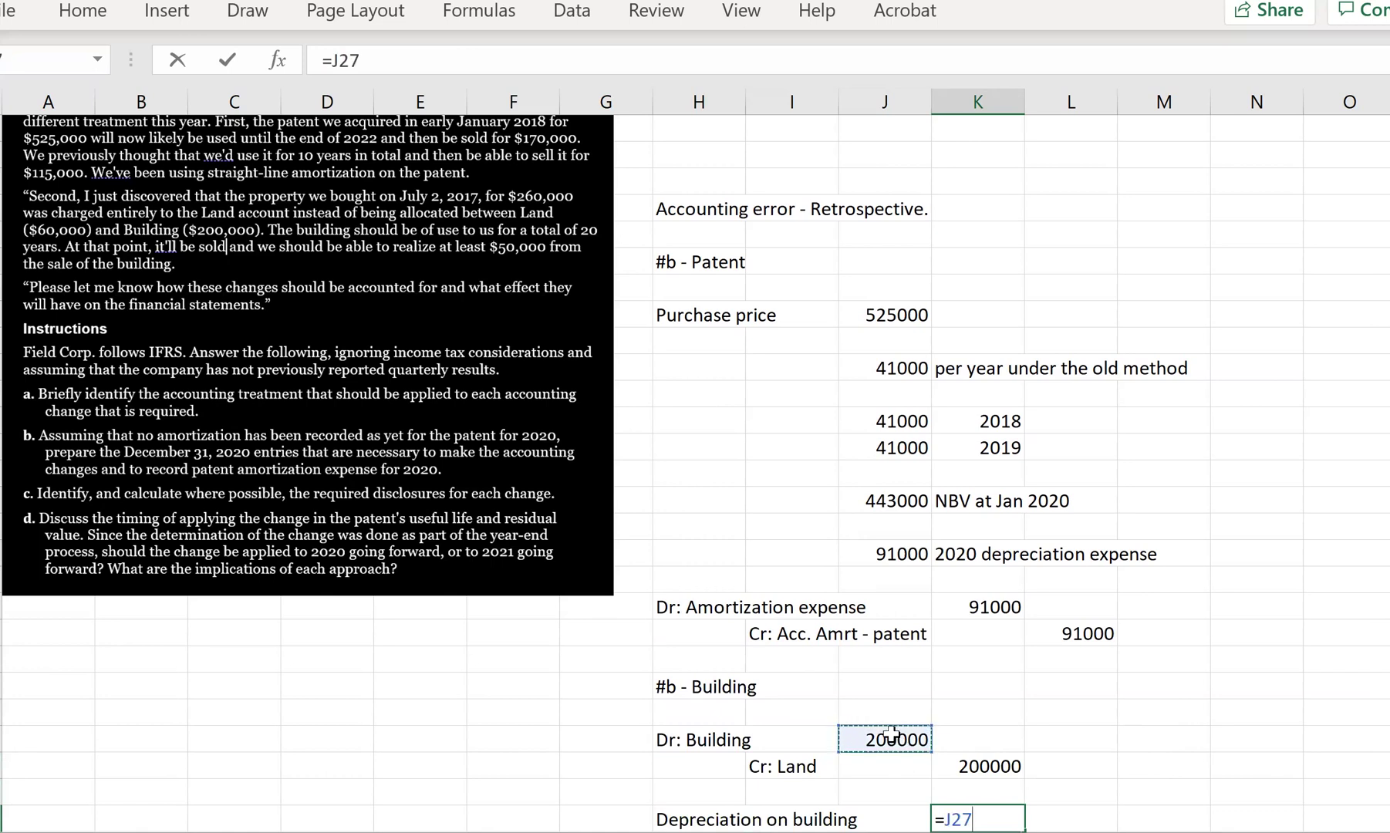
text(-)
text(50,0)
key(BackSpace)
key(BackSpace)
text(000))
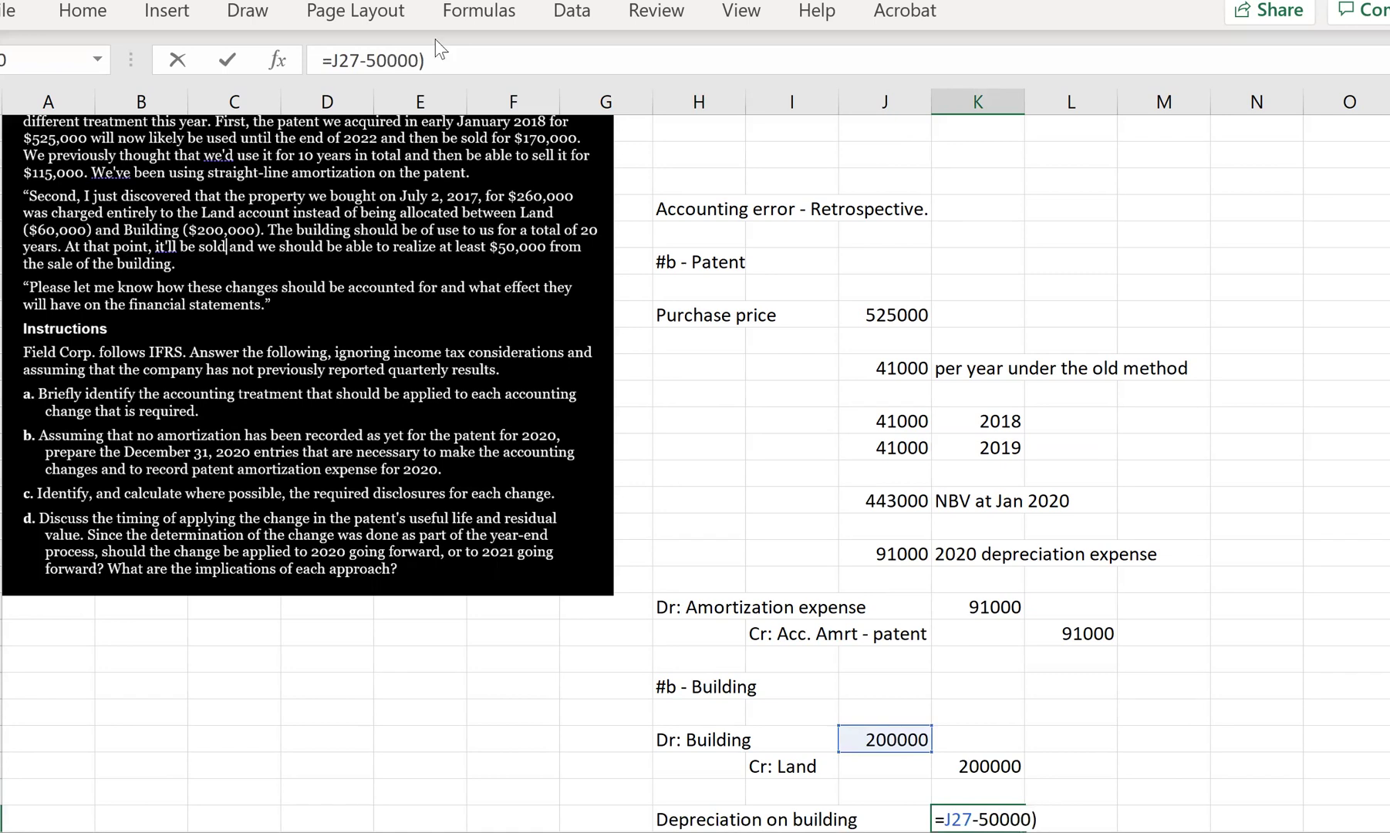
click(332, 60)
text(()
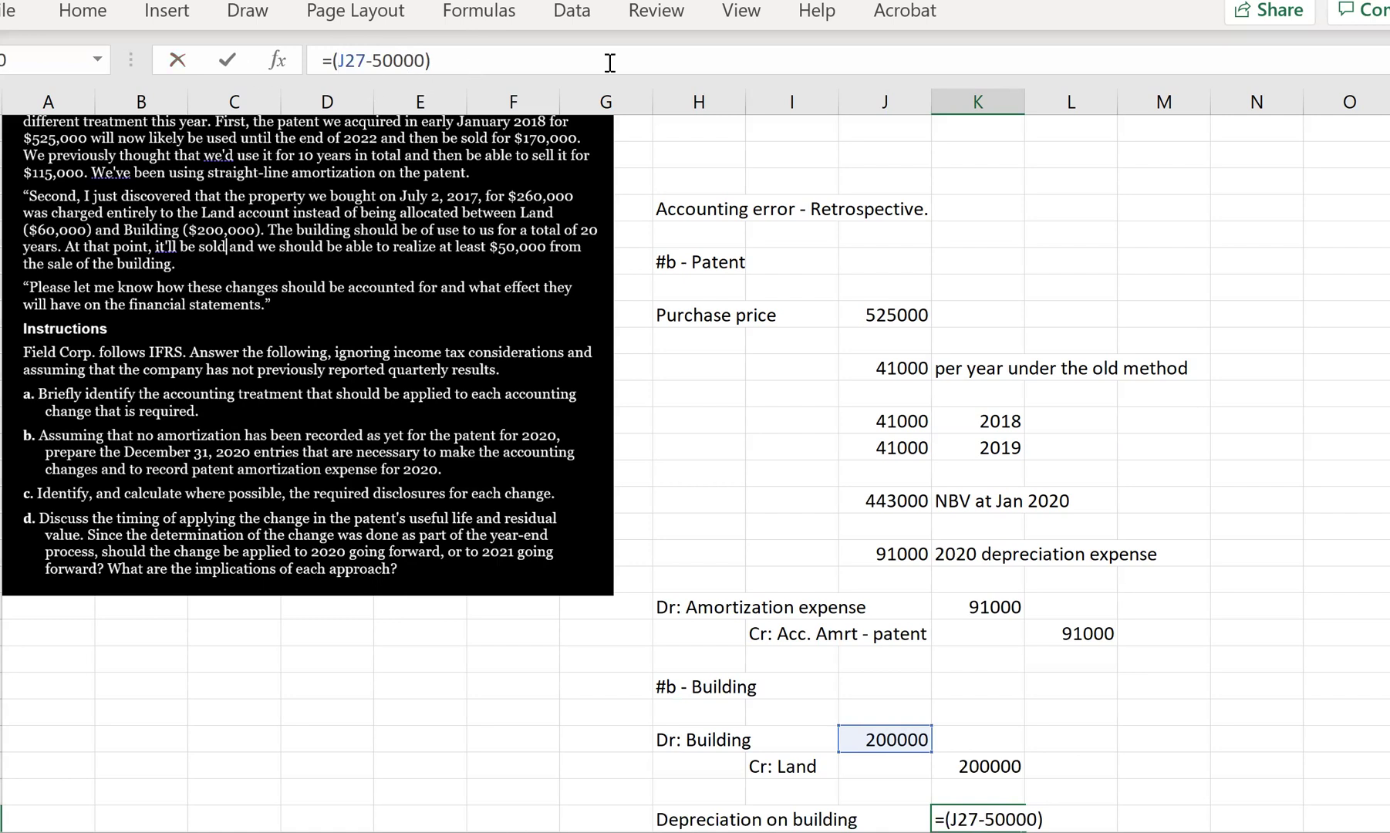
text(/20)
key(ctrl+Return)
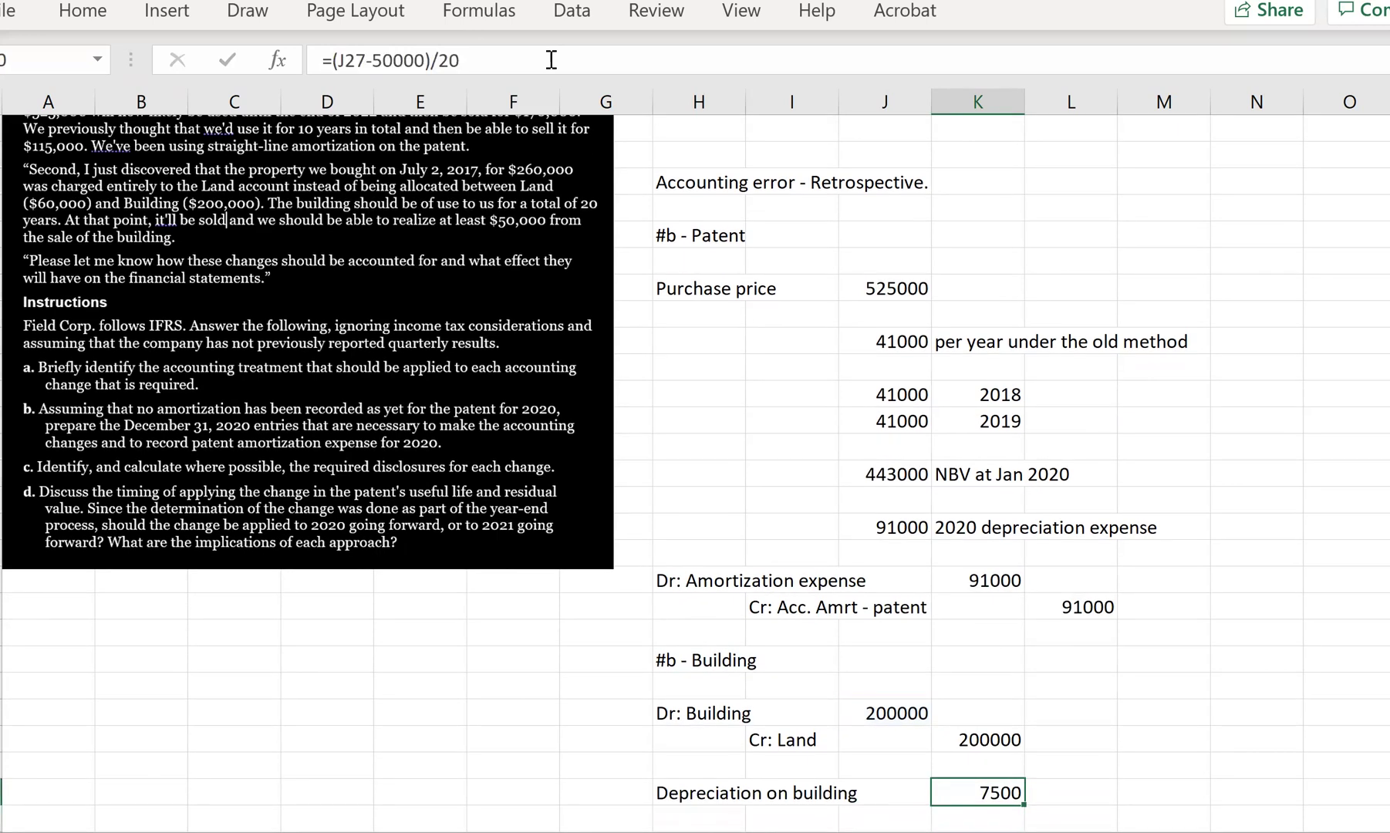
- Add a 'Dr: Depreciation expense' line whose amount links to the 7500 depreciation figure
key(Left)
key(Left)
key(Down)
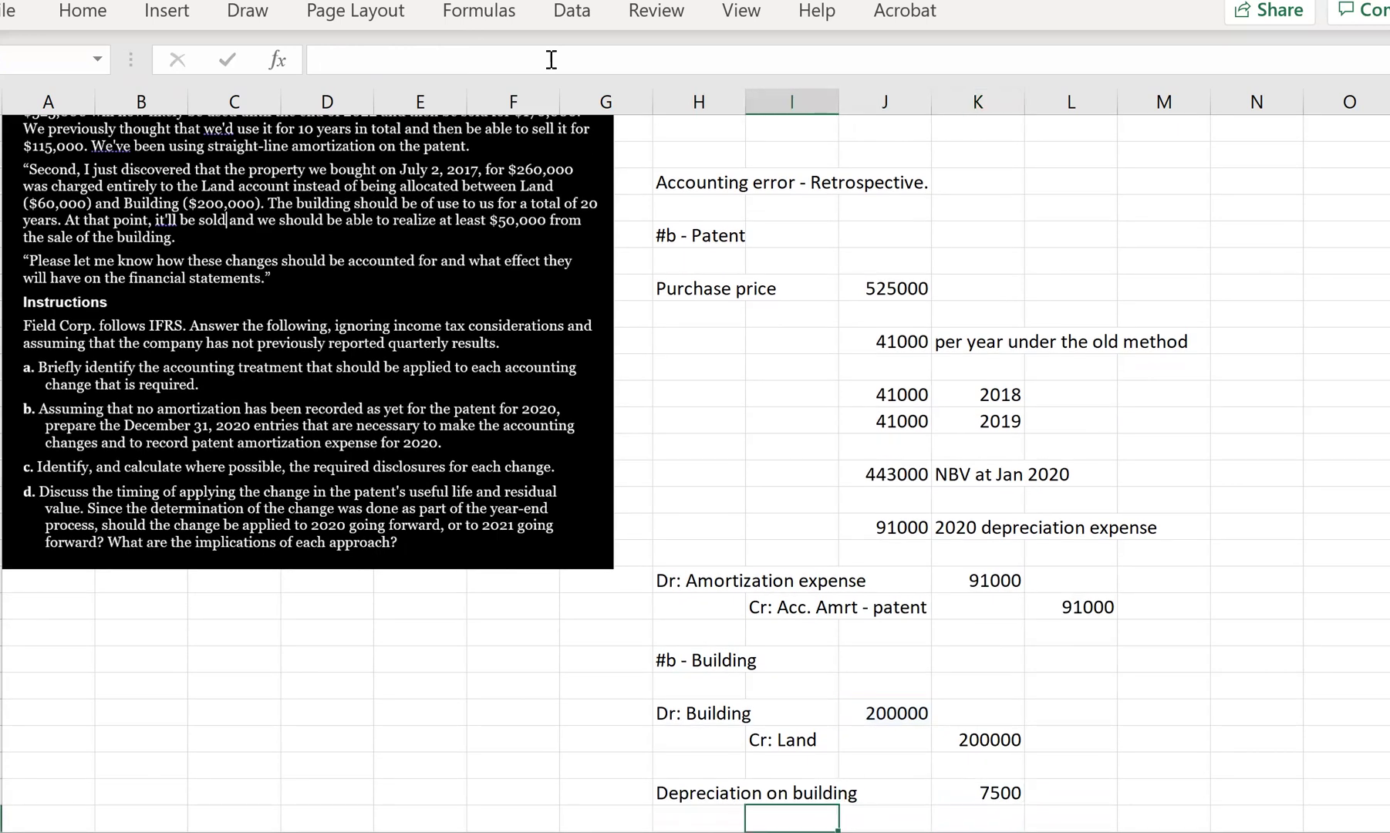
key(Down)
key(Down)
key(Left)
key(Up)
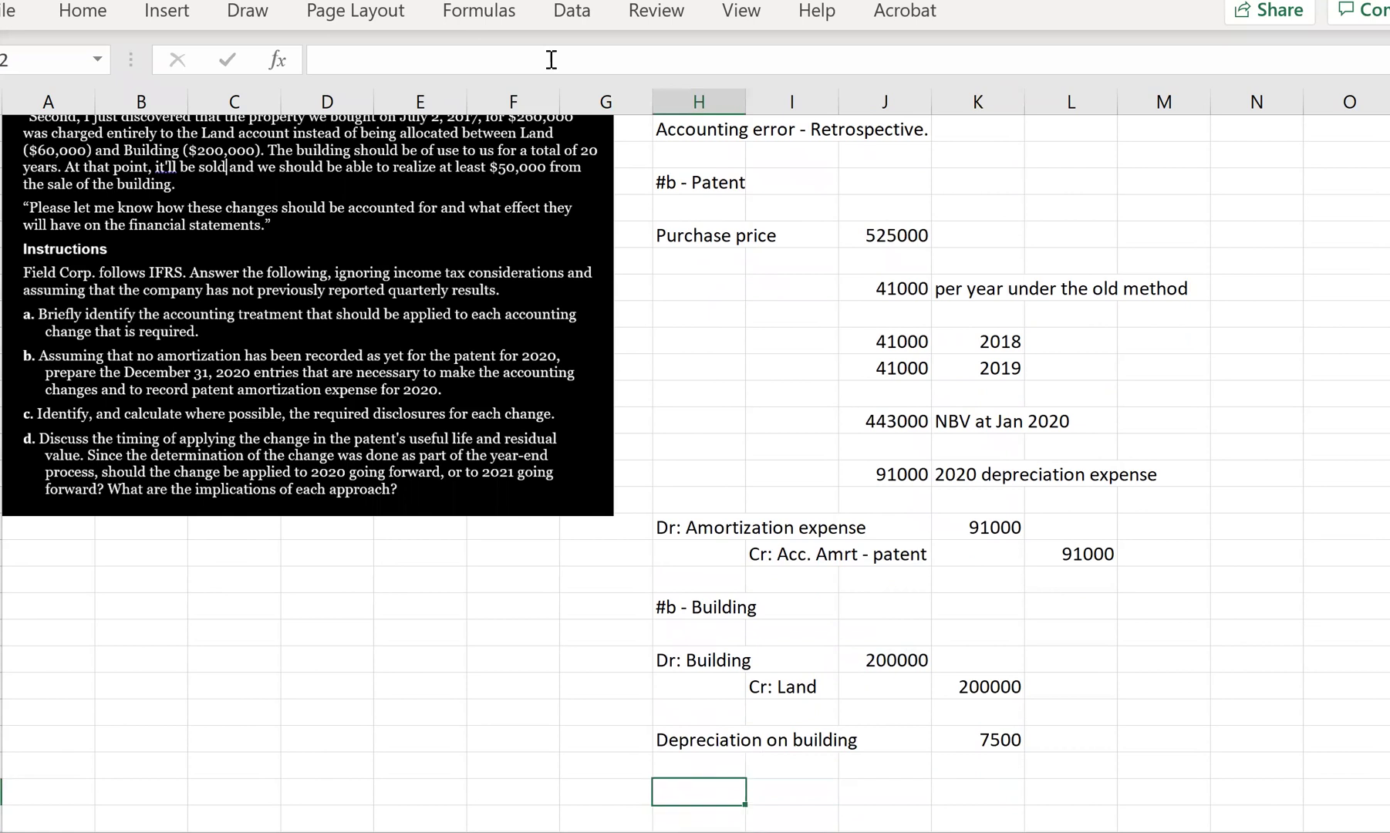
text(Dr: Depre)
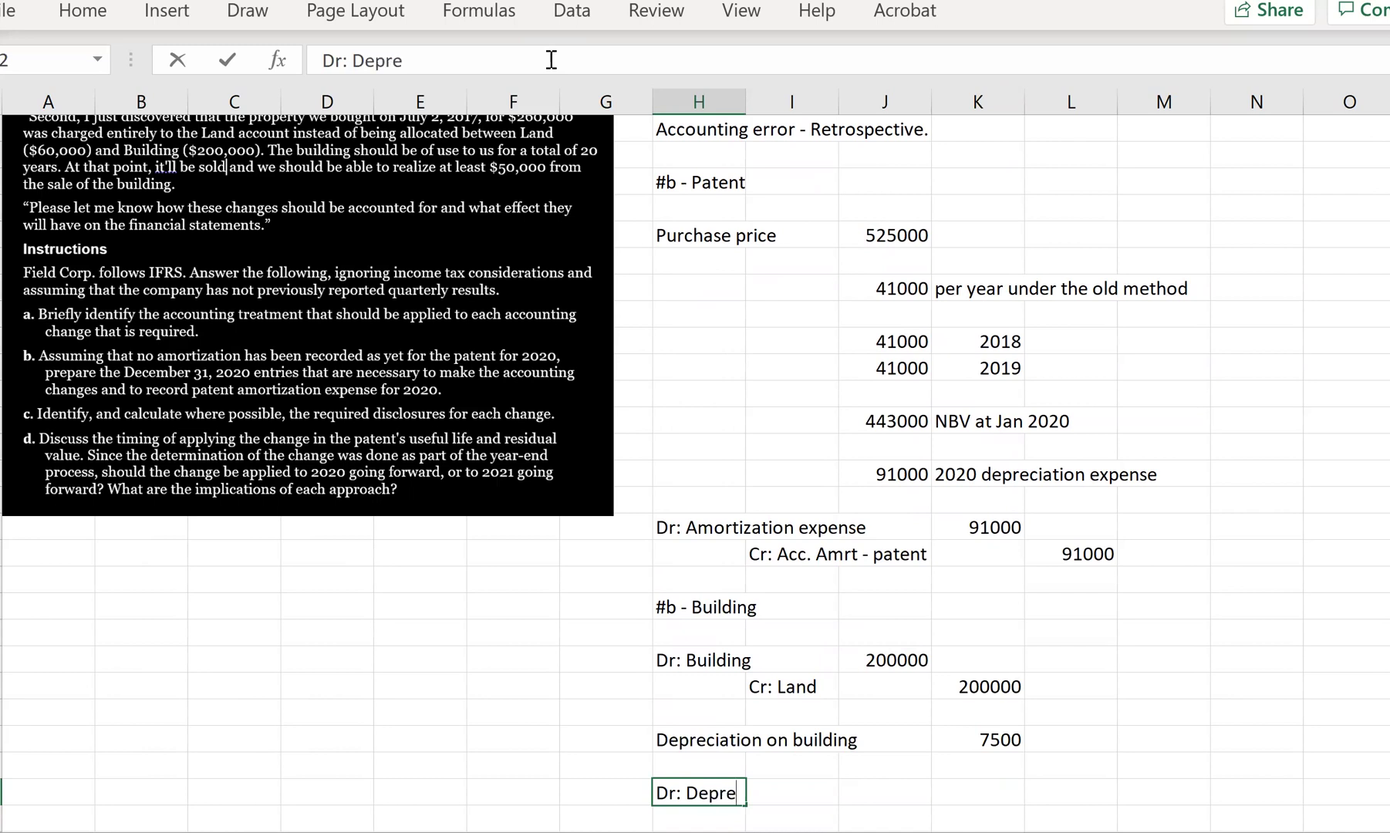
text(ciation exp)
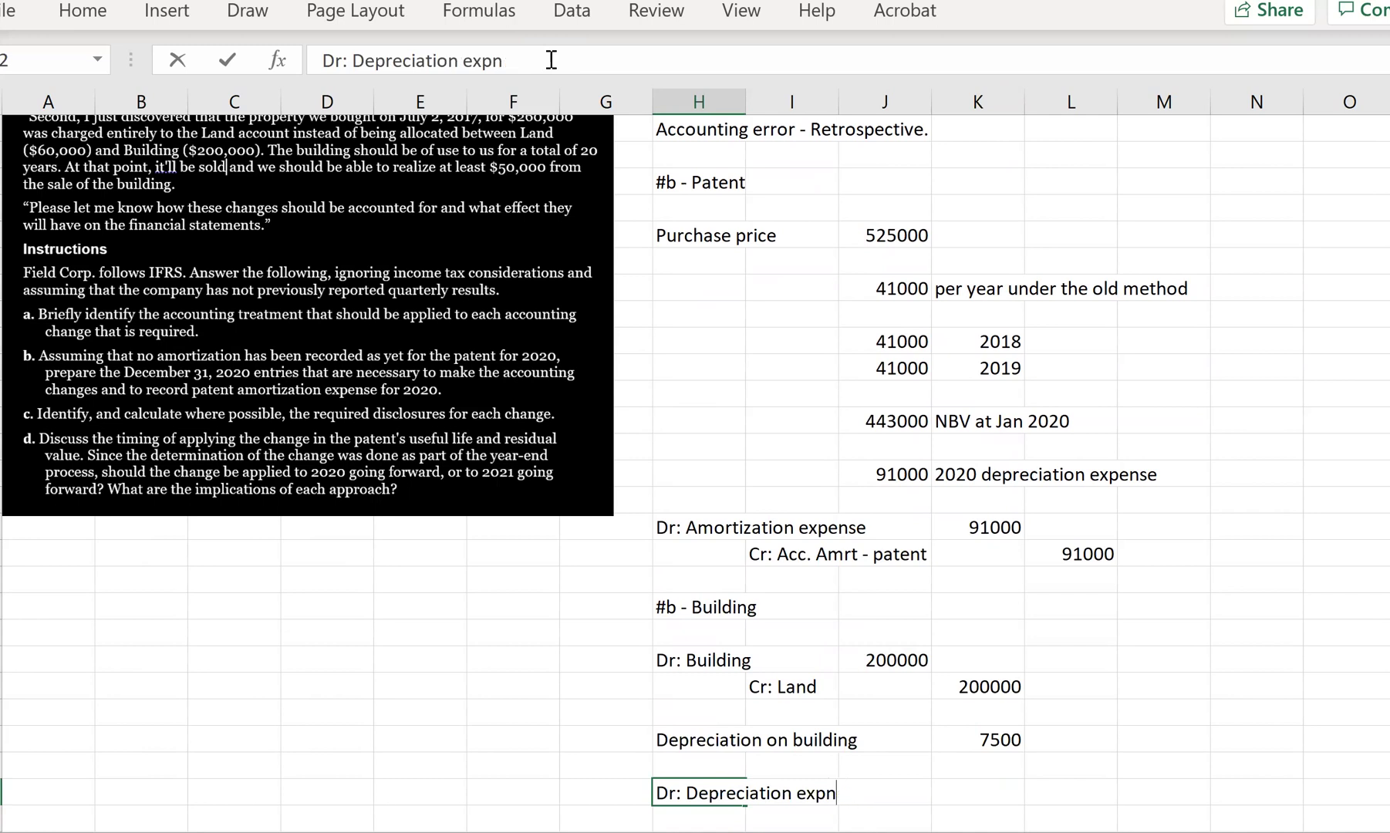
text(ense)
key(Tab)
key(Tab)
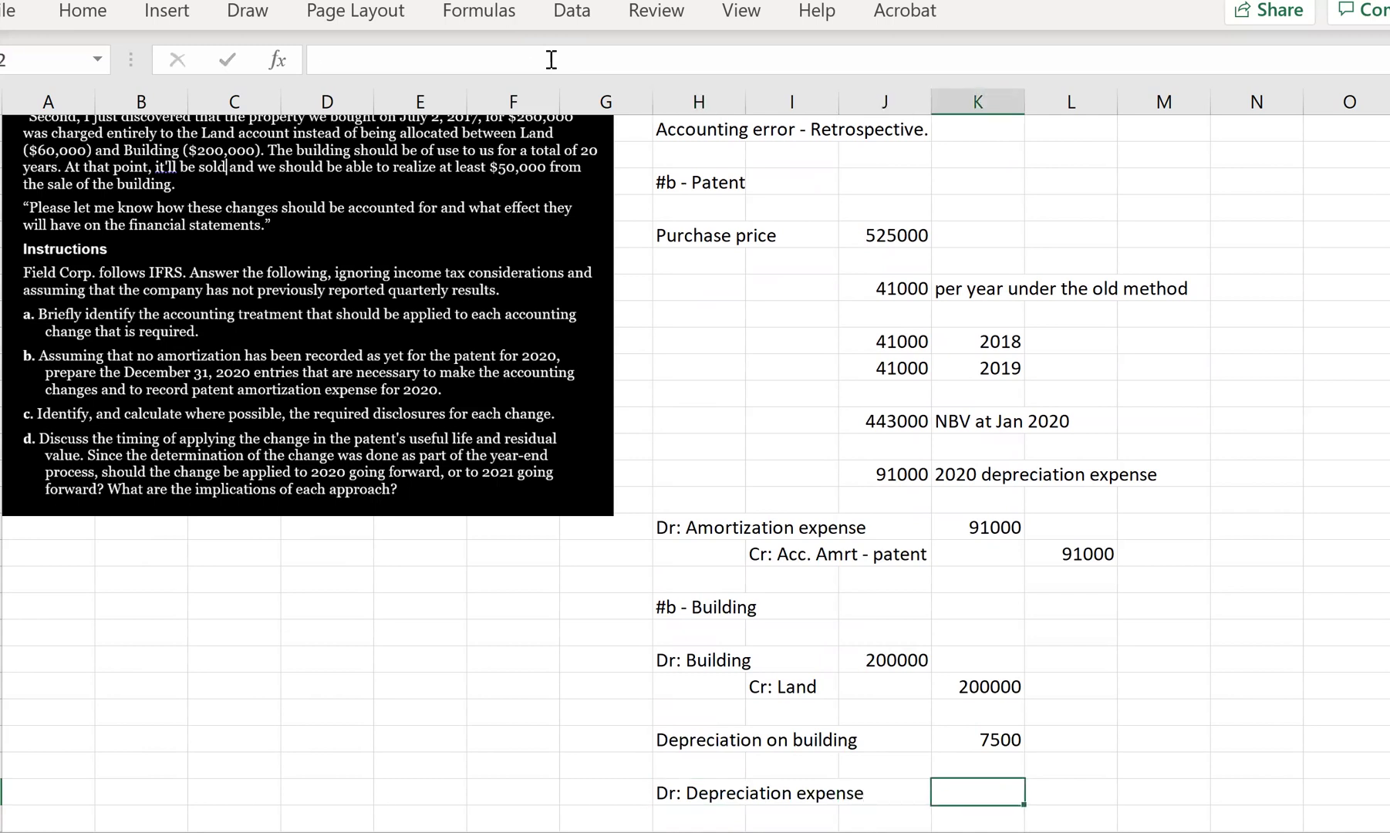
text(=)
click(992, 736)
key(Return)
key(Left)
key(Left)
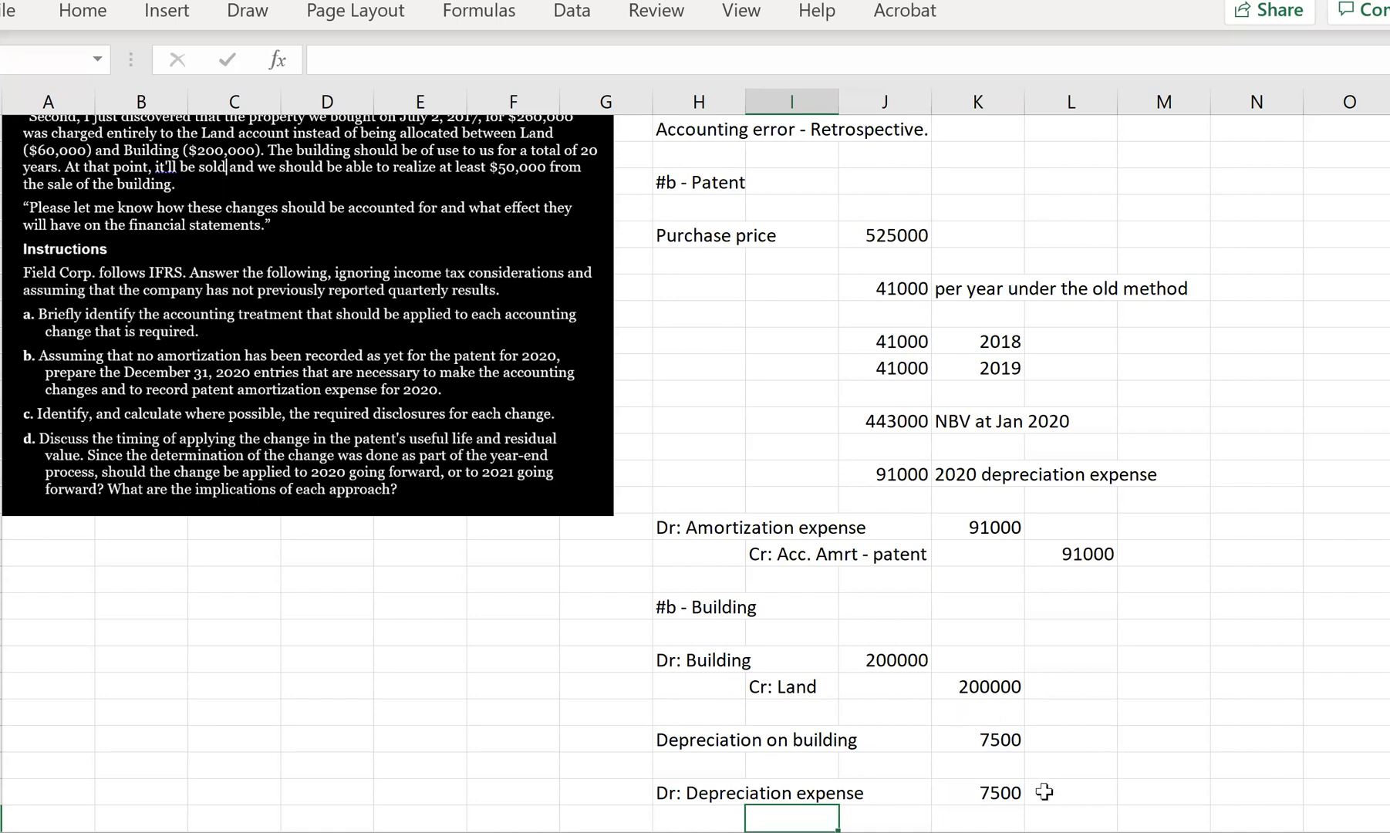
- Check the 7500 expense formula, then start and cancel a formula beside the Cr: Land amount
click(1007, 796)
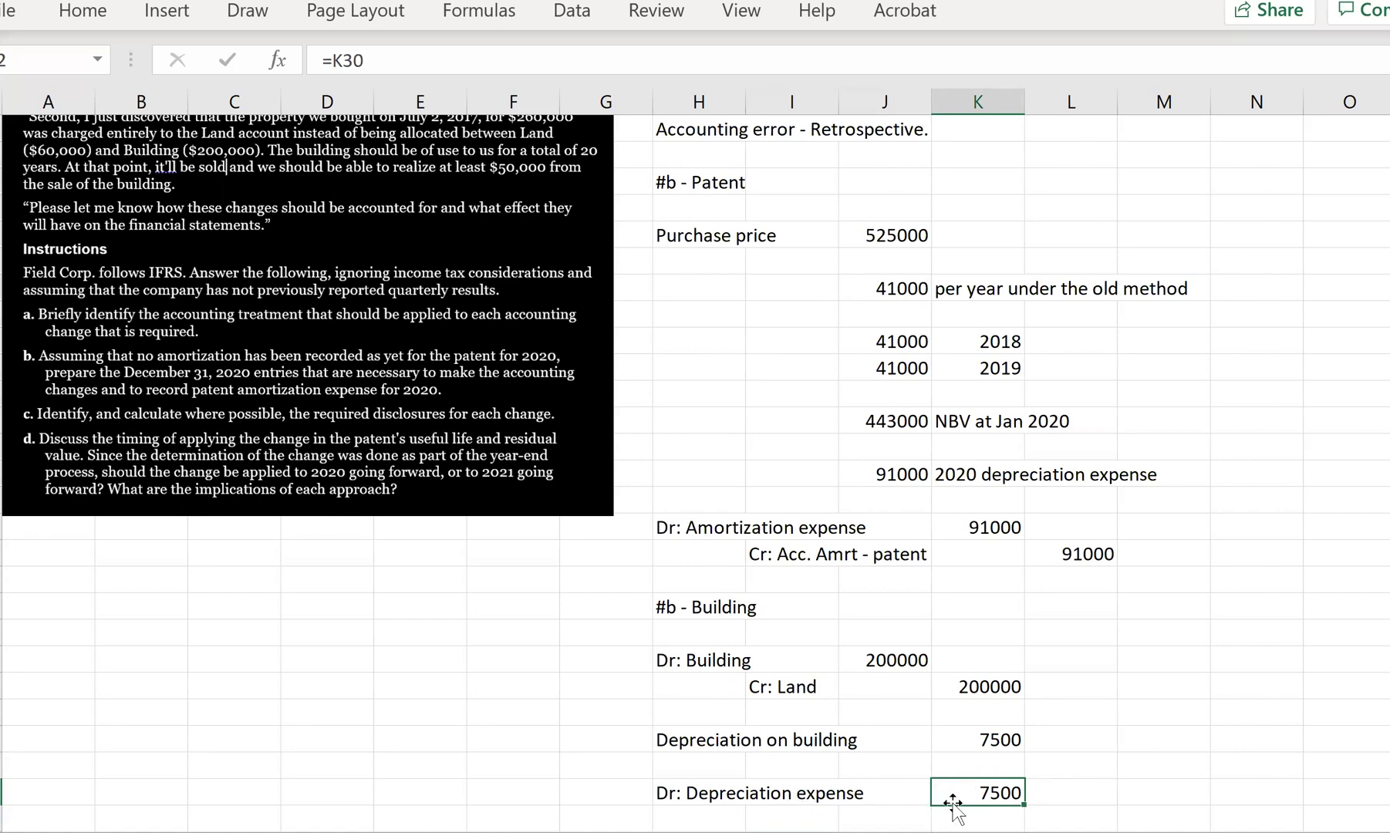
scroll(849, 771, down, 1)
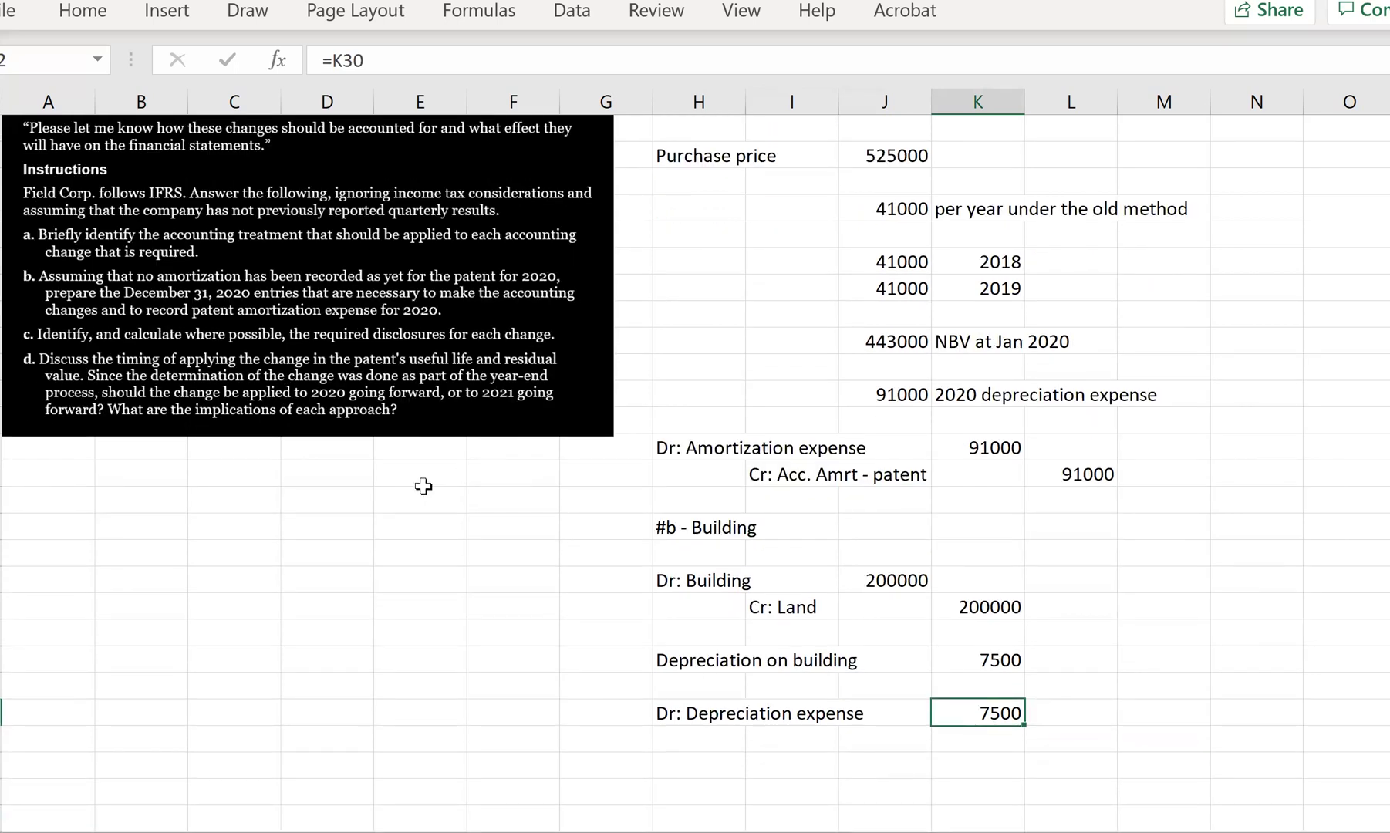
scroll(416, 487, up, 1)
scroll(411, 487, down, 1)
scroll(397, 482, up, 2)
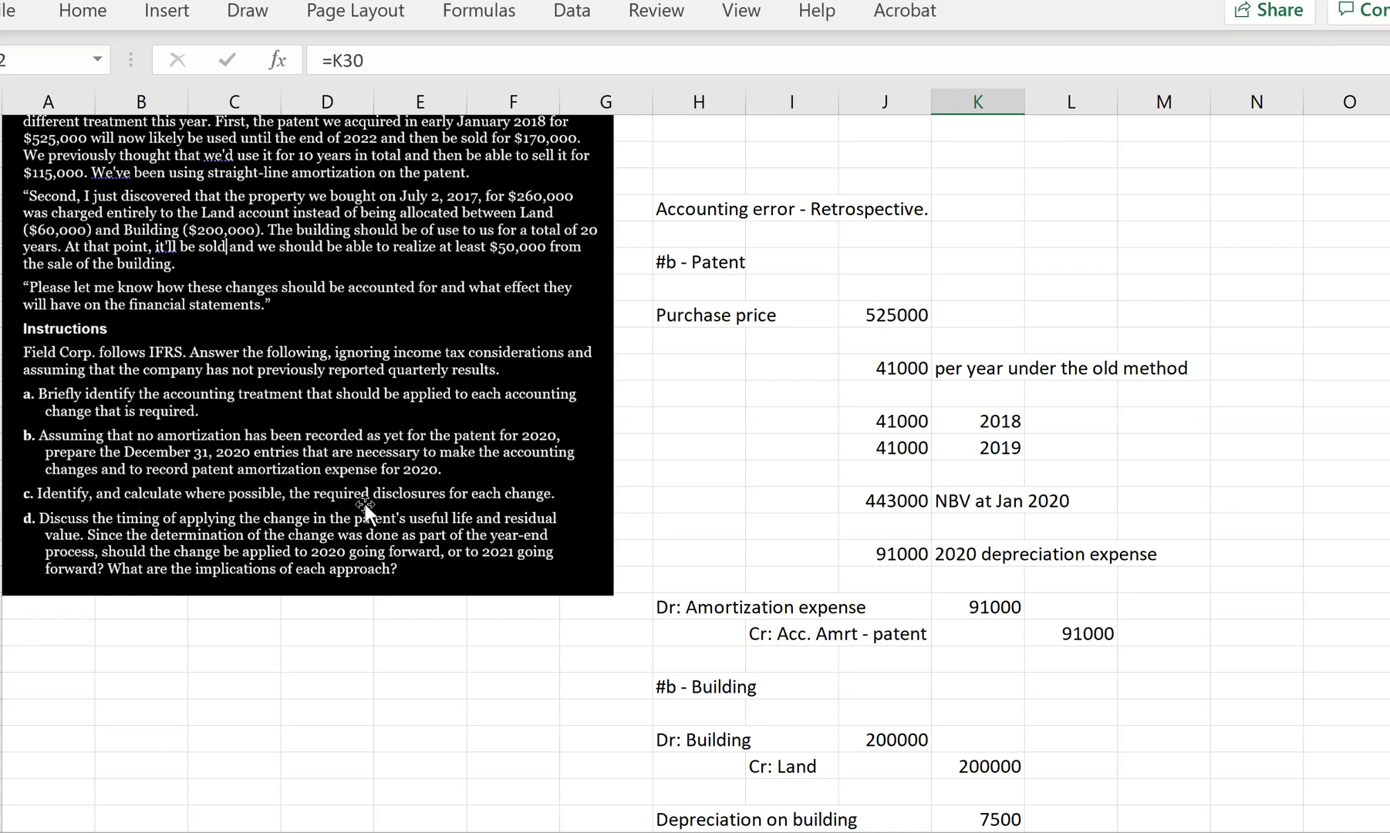
scroll(1166, 714, down, 1)
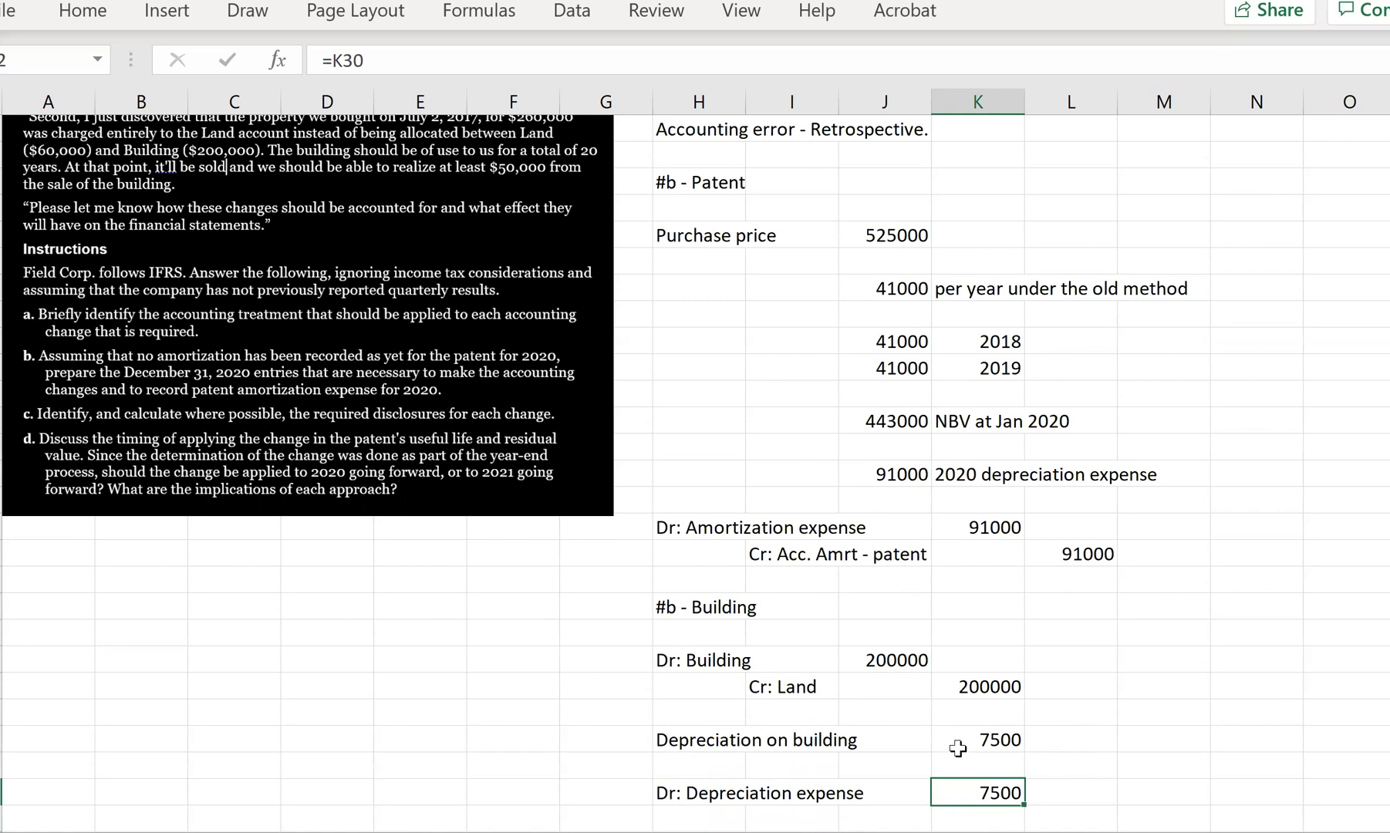
click(974, 742)
click(991, 763)
click(1097, 760)
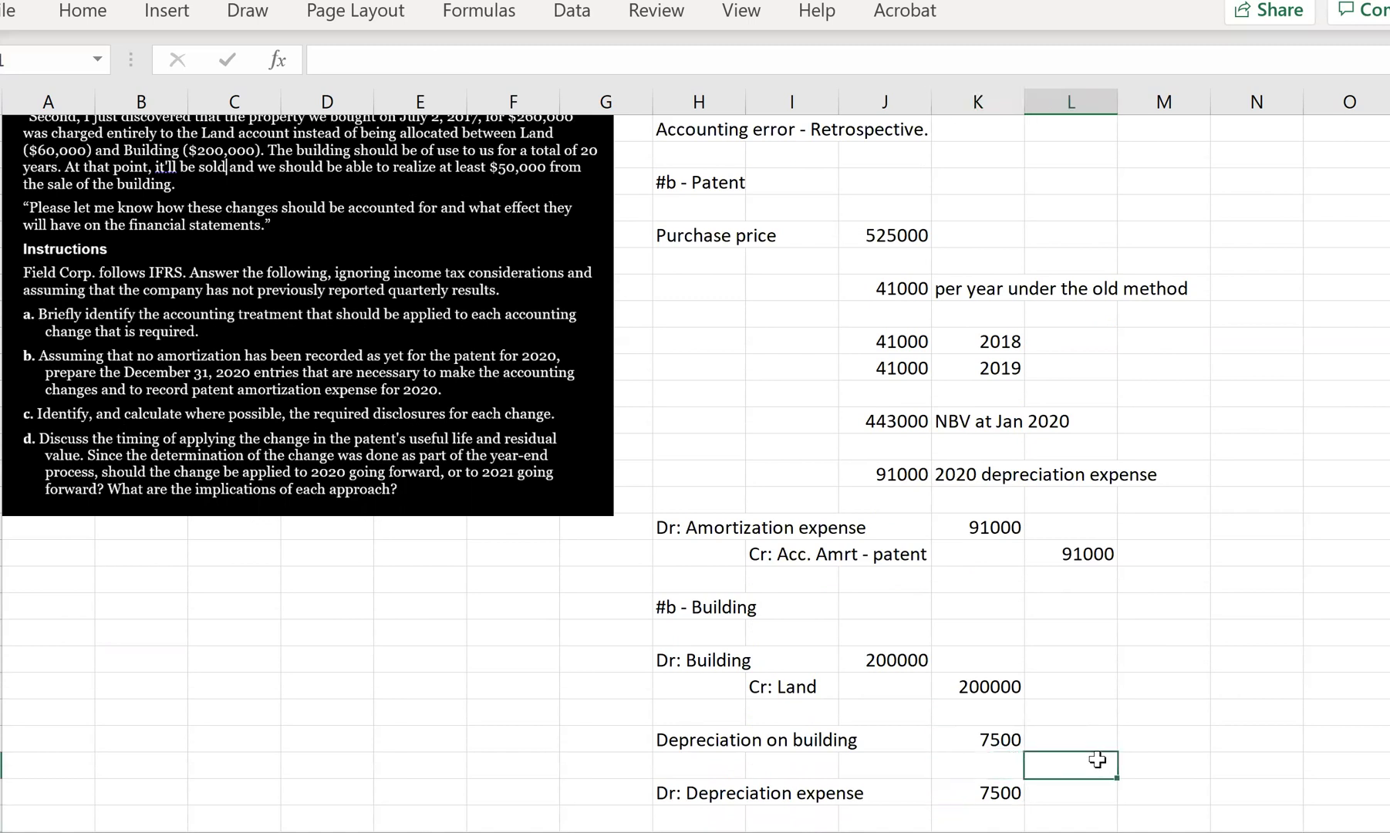
click(1156, 687)
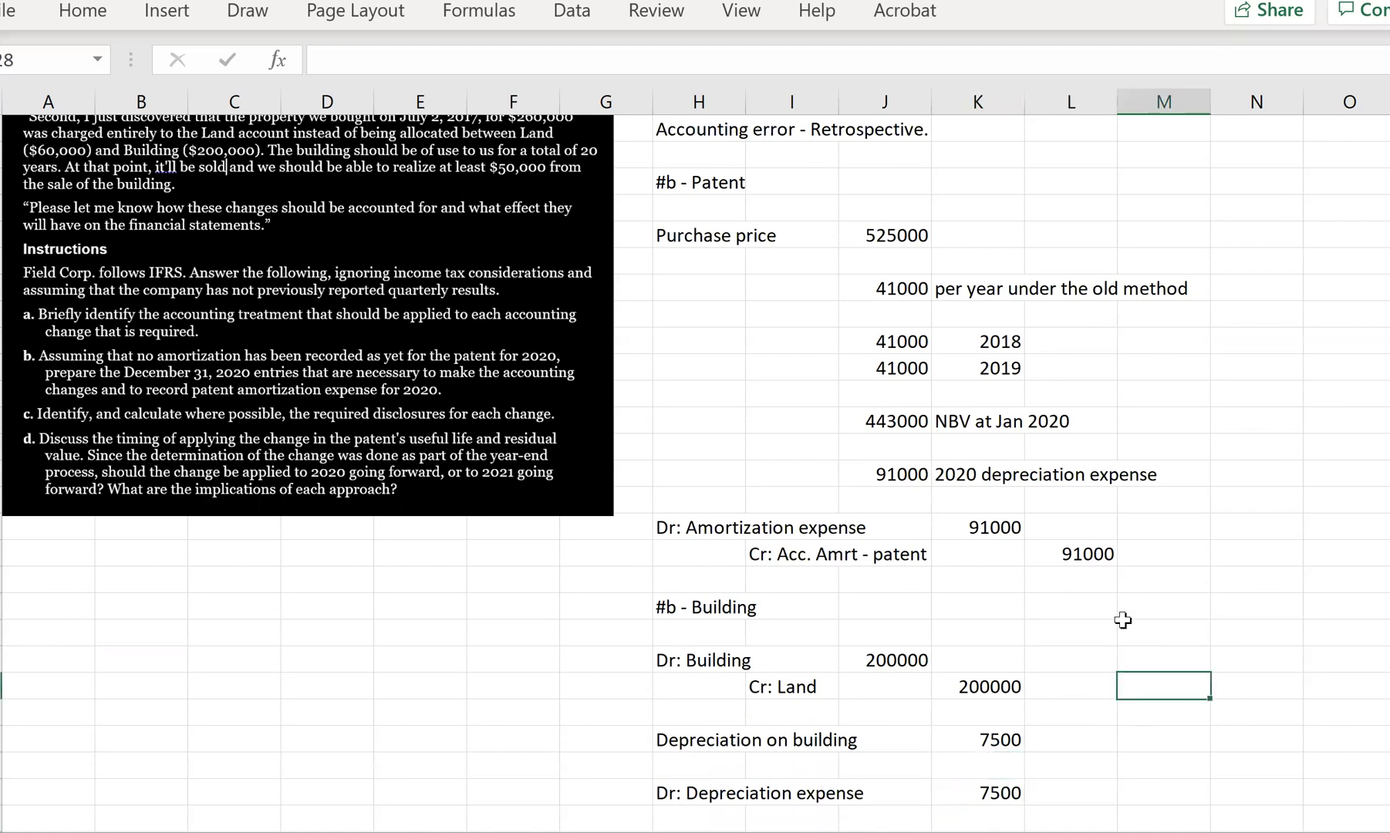
text(=)
click(998, 687)
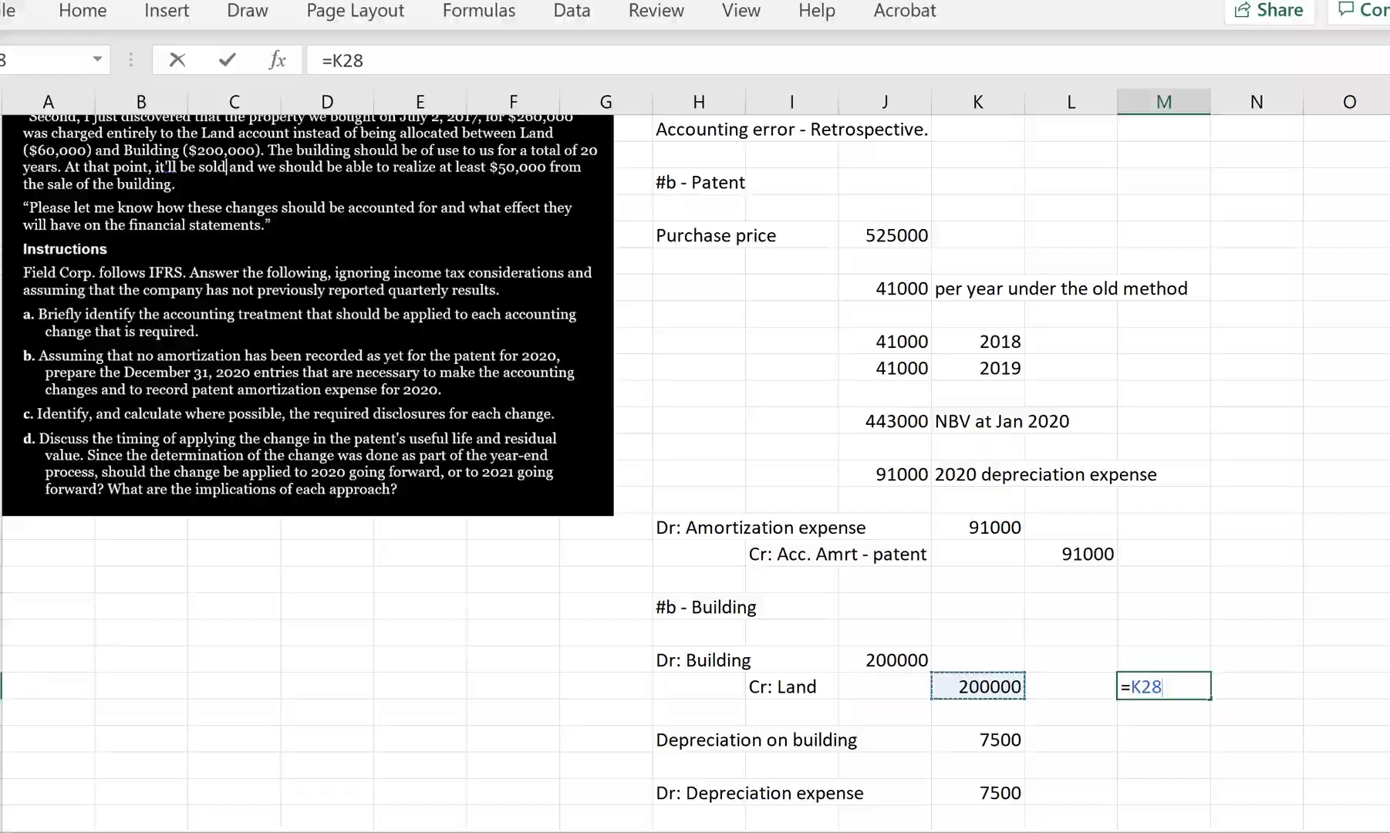
key(Escape)
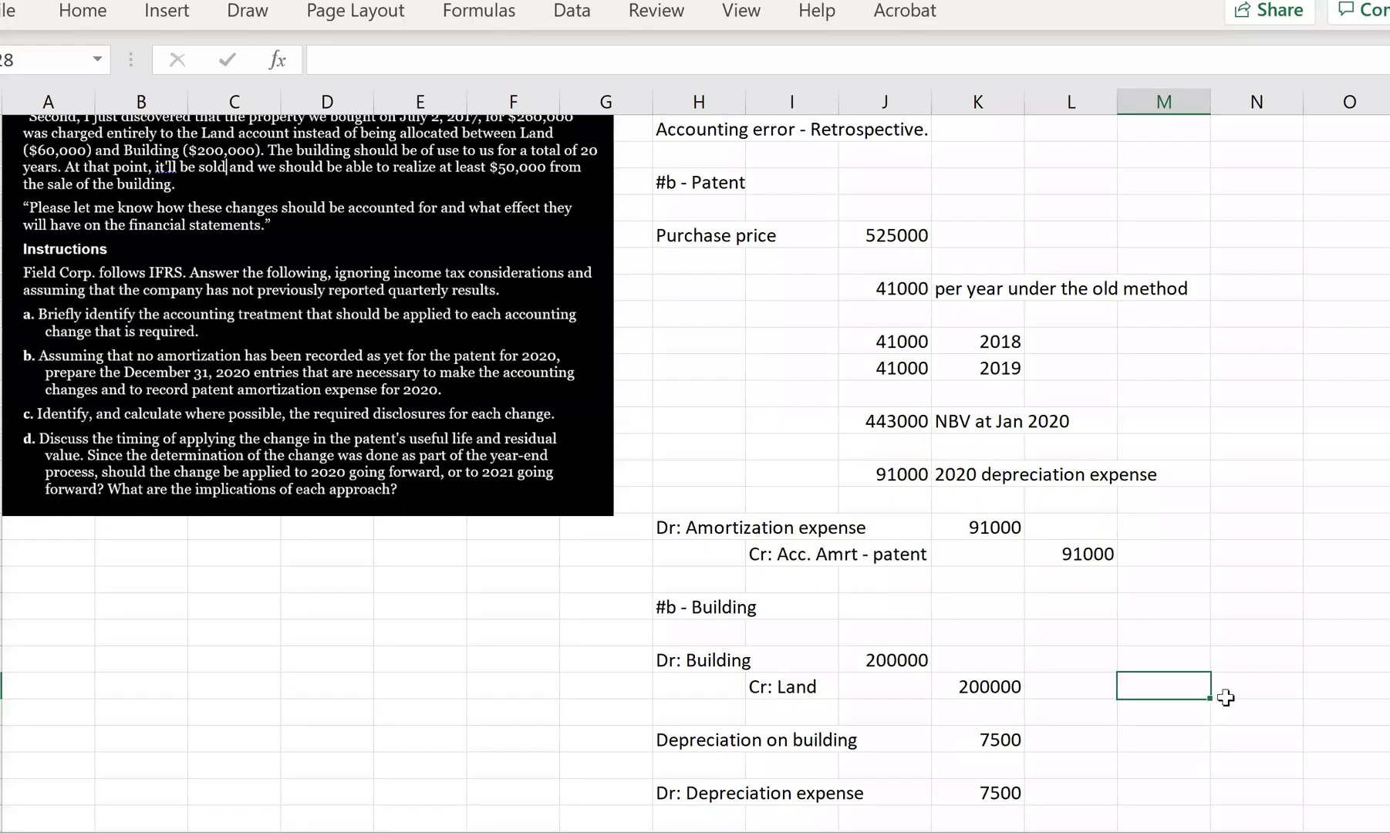
- Enter =K32*3.5 in column M beside Cr: Land, giving 26250
text(=)
click(1003, 796)
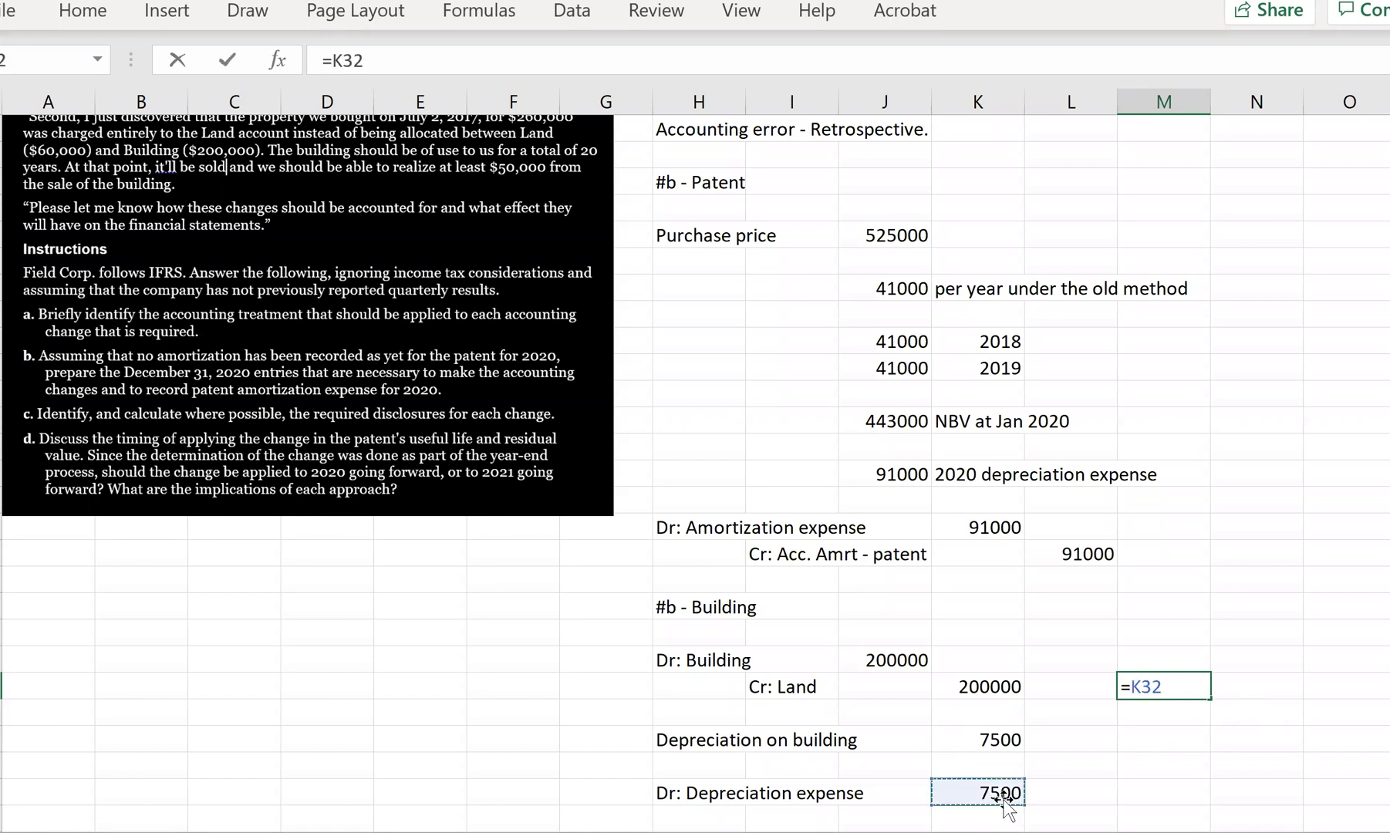
text(*3.5)
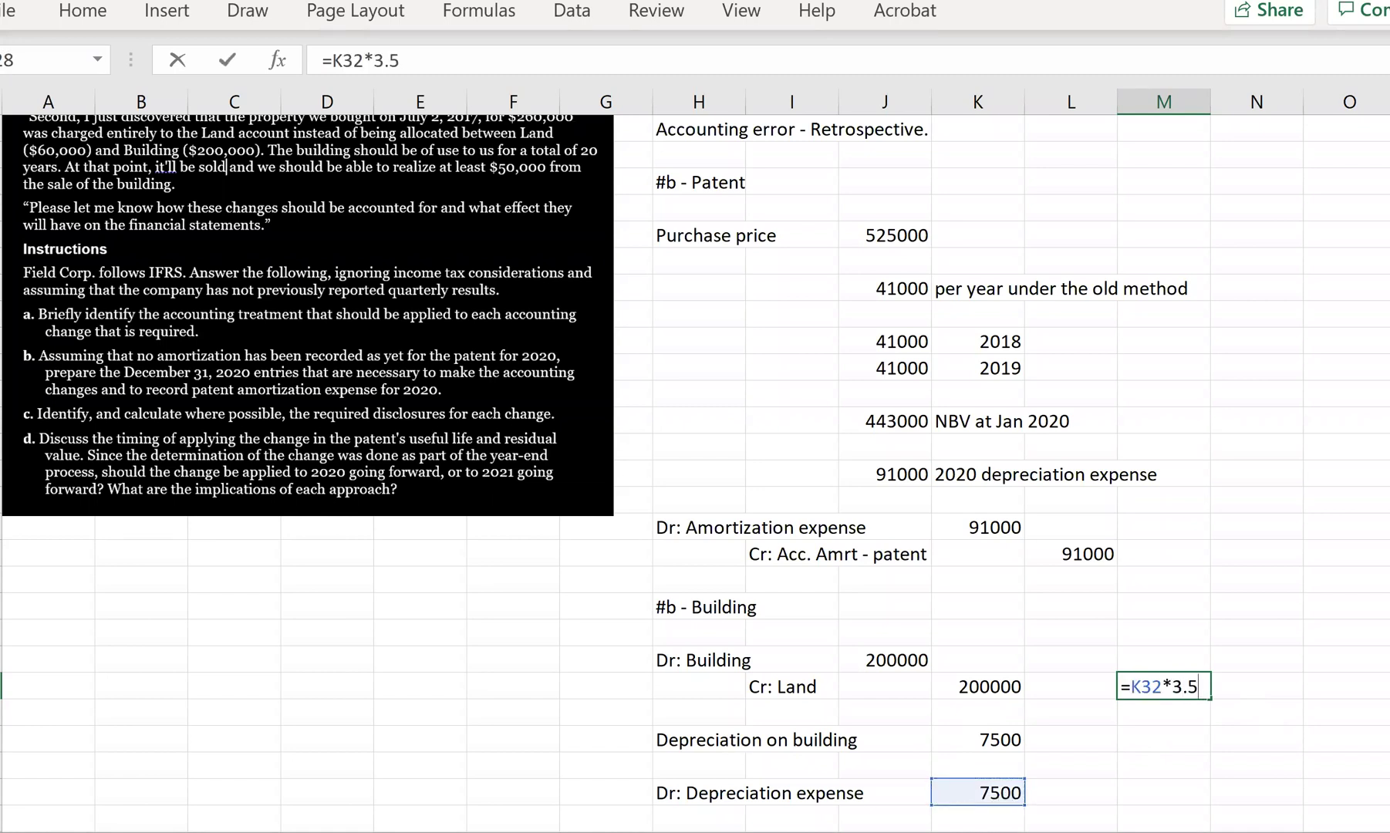
key(Return)
key(Up)
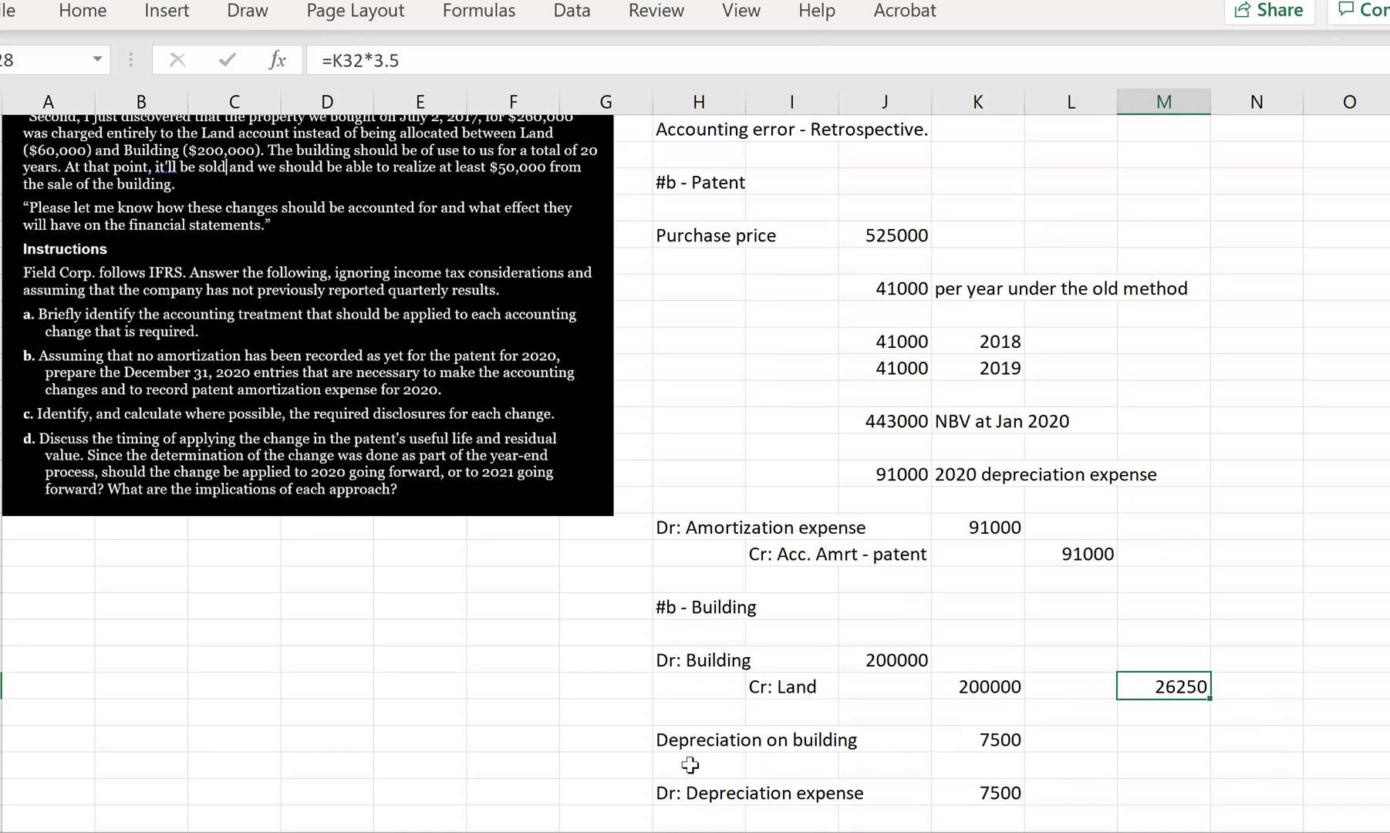
scroll(718, 770, down, 1)
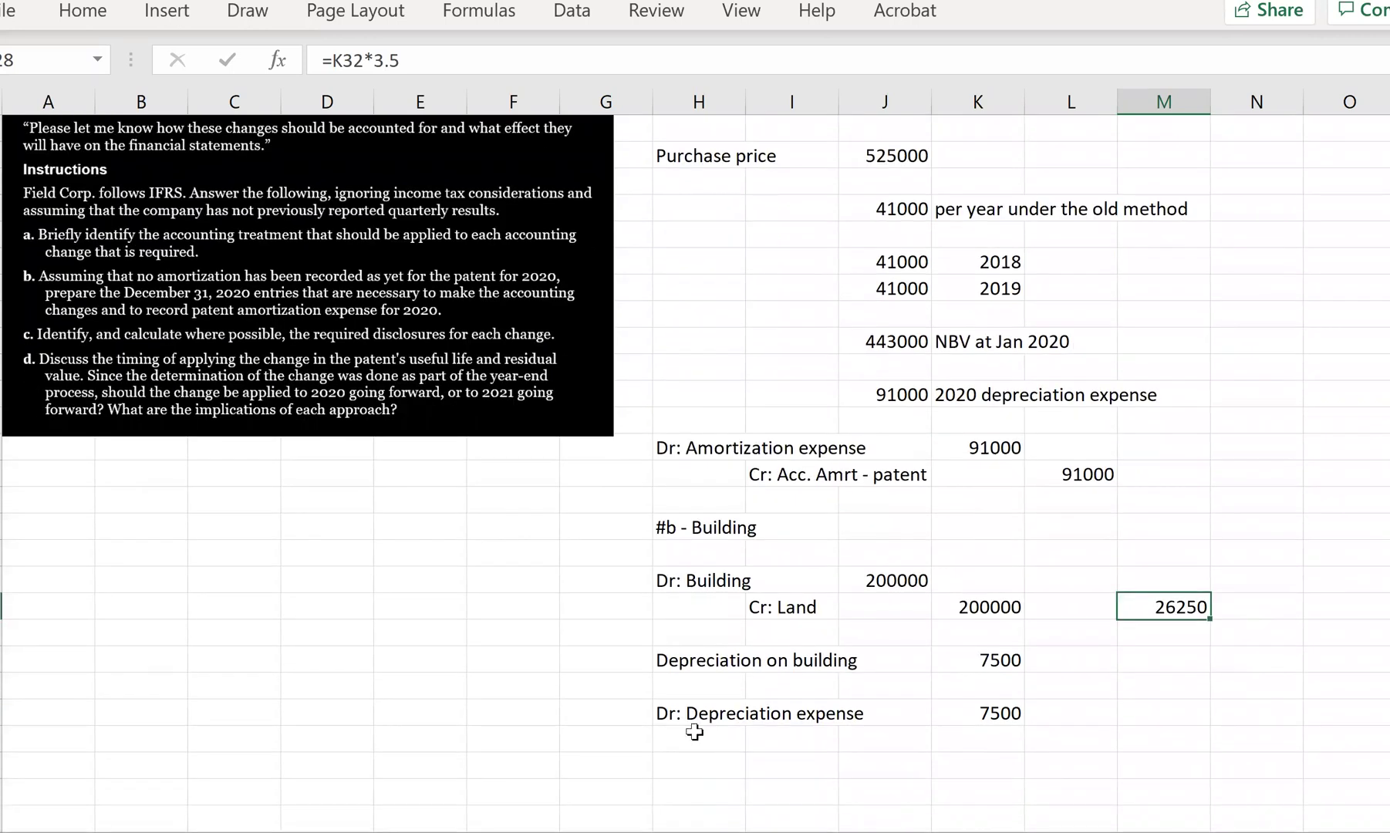
- Type 'Cr: Acc dep - building' under the expense debit and credit =M28 (26250) in column L
click(697, 737)
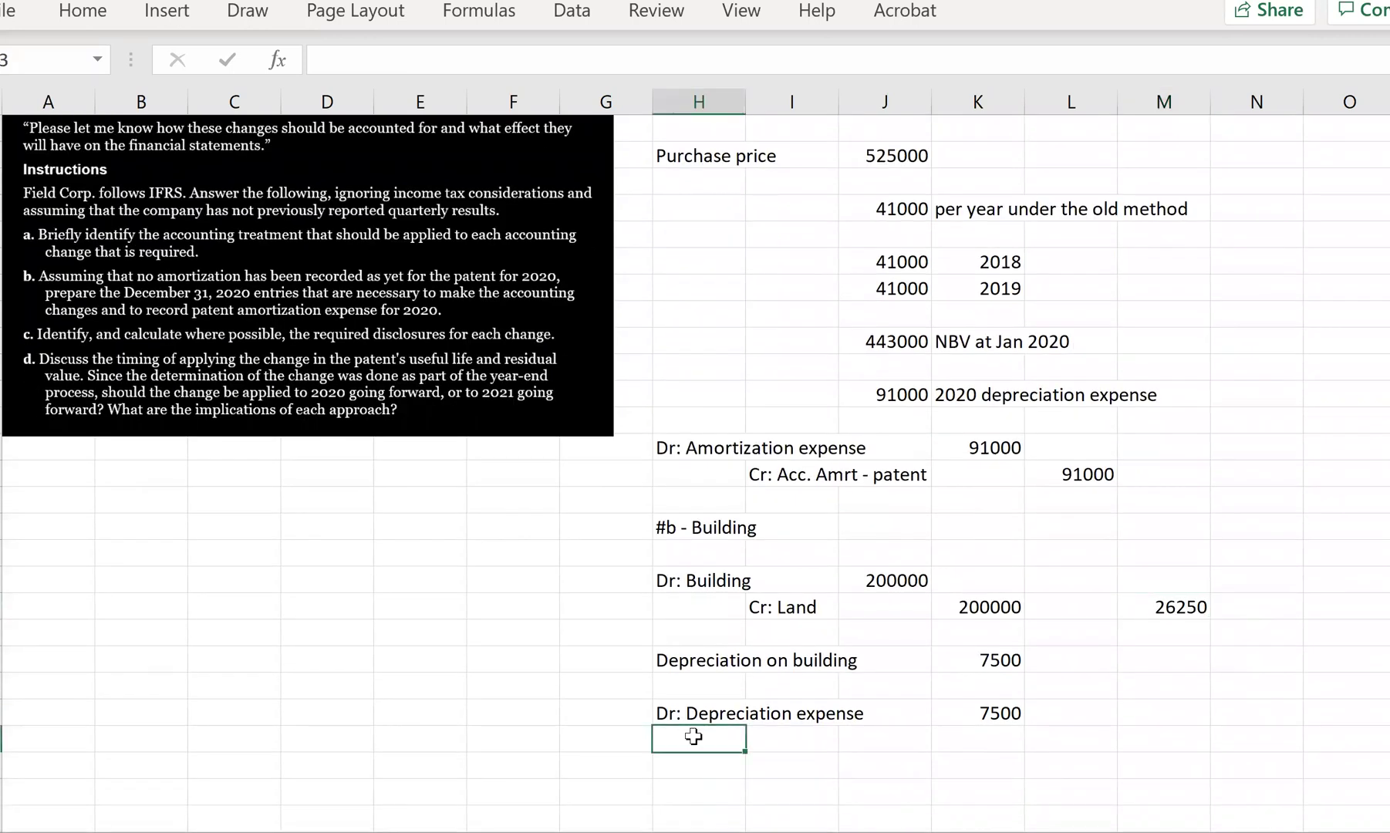
click(785, 784)
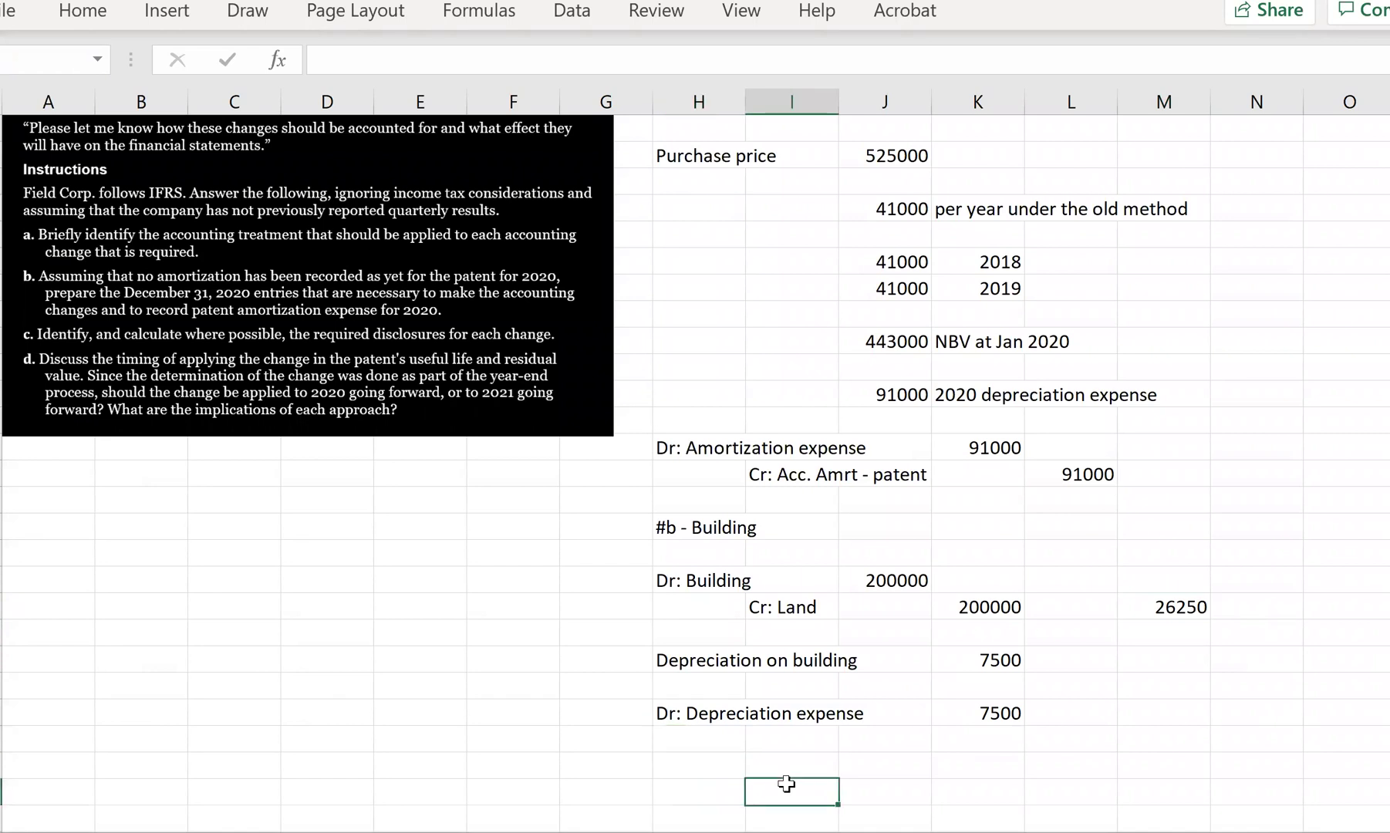
key(Up)
key(Up)
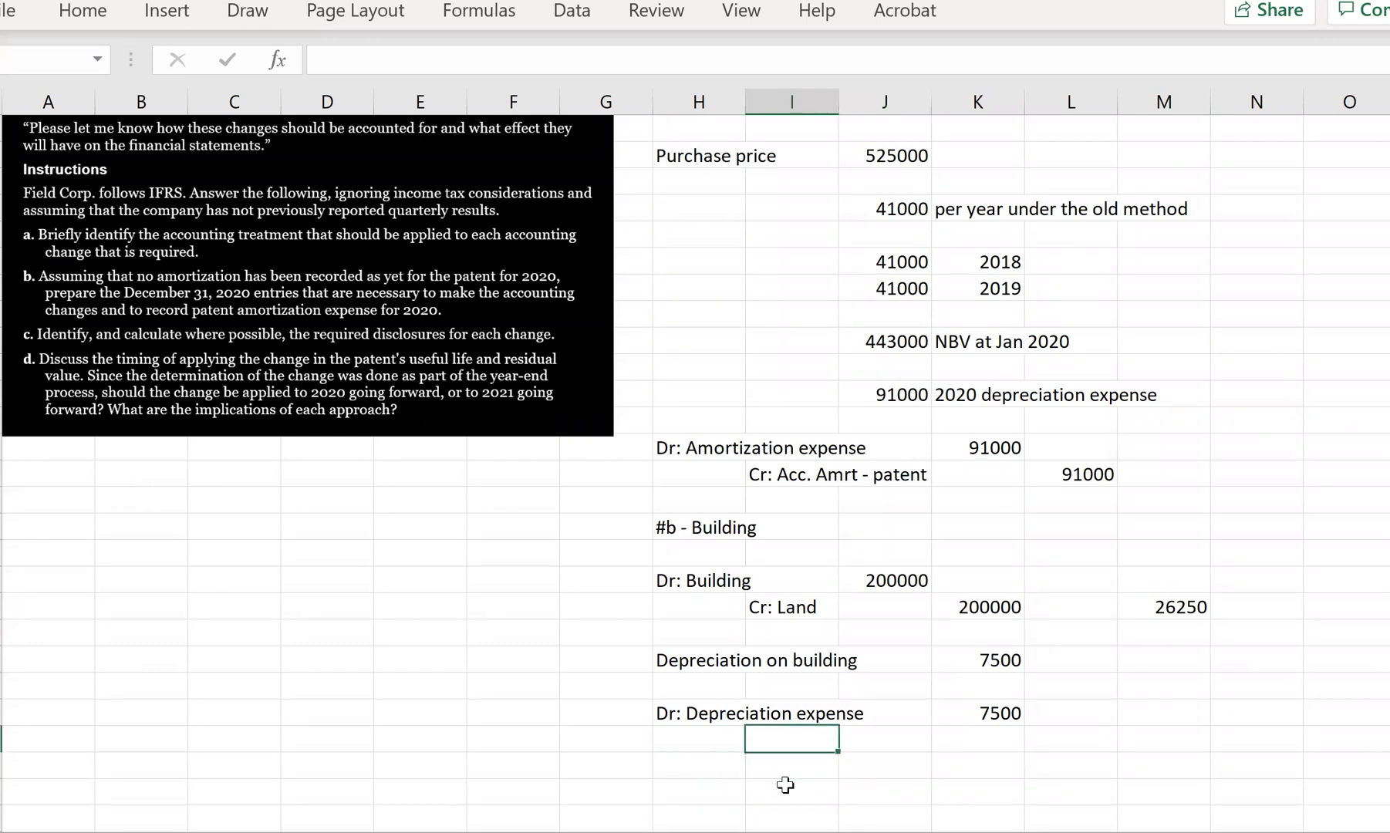
text(Cr: Acc dep)
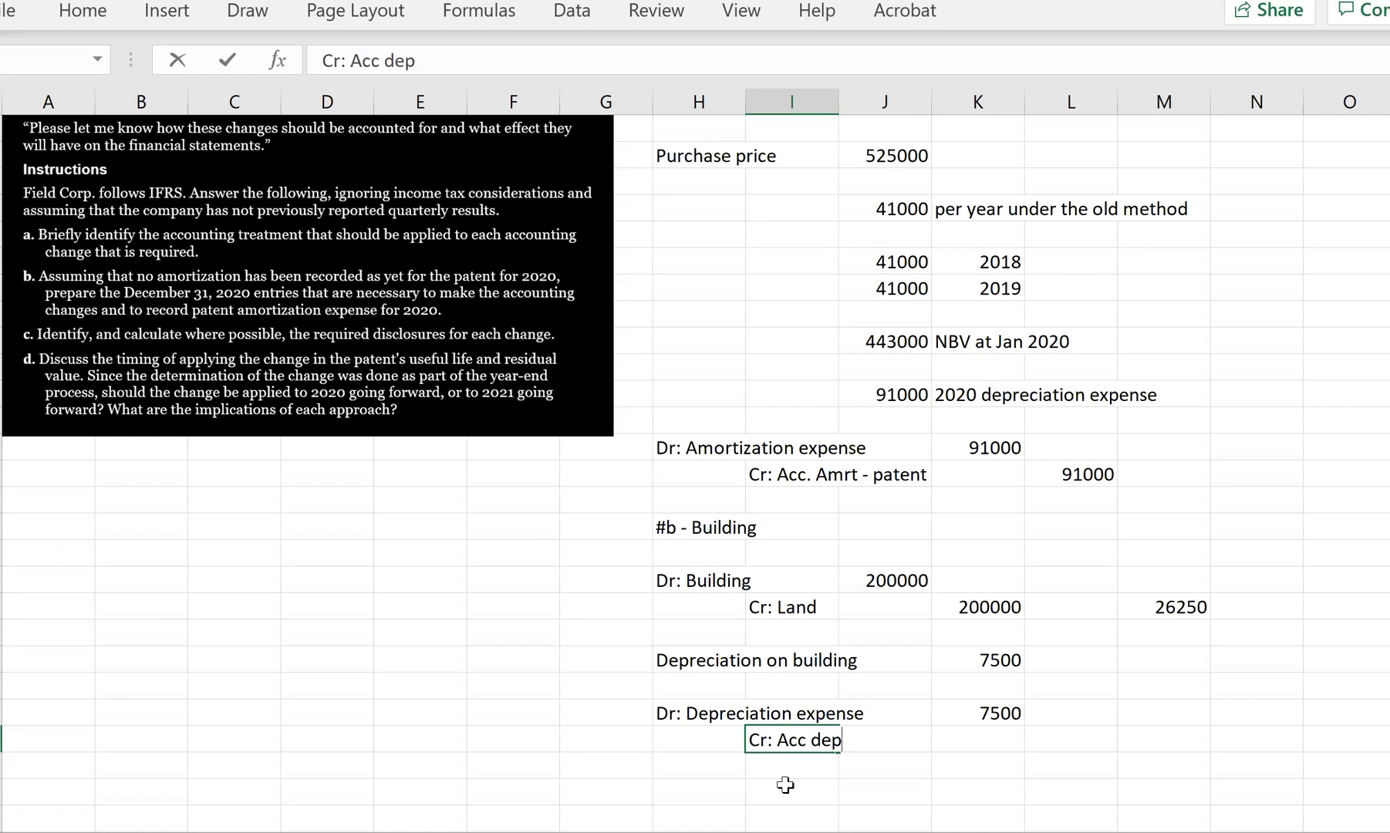
text( - building)
key(Tab)
key(Tab)
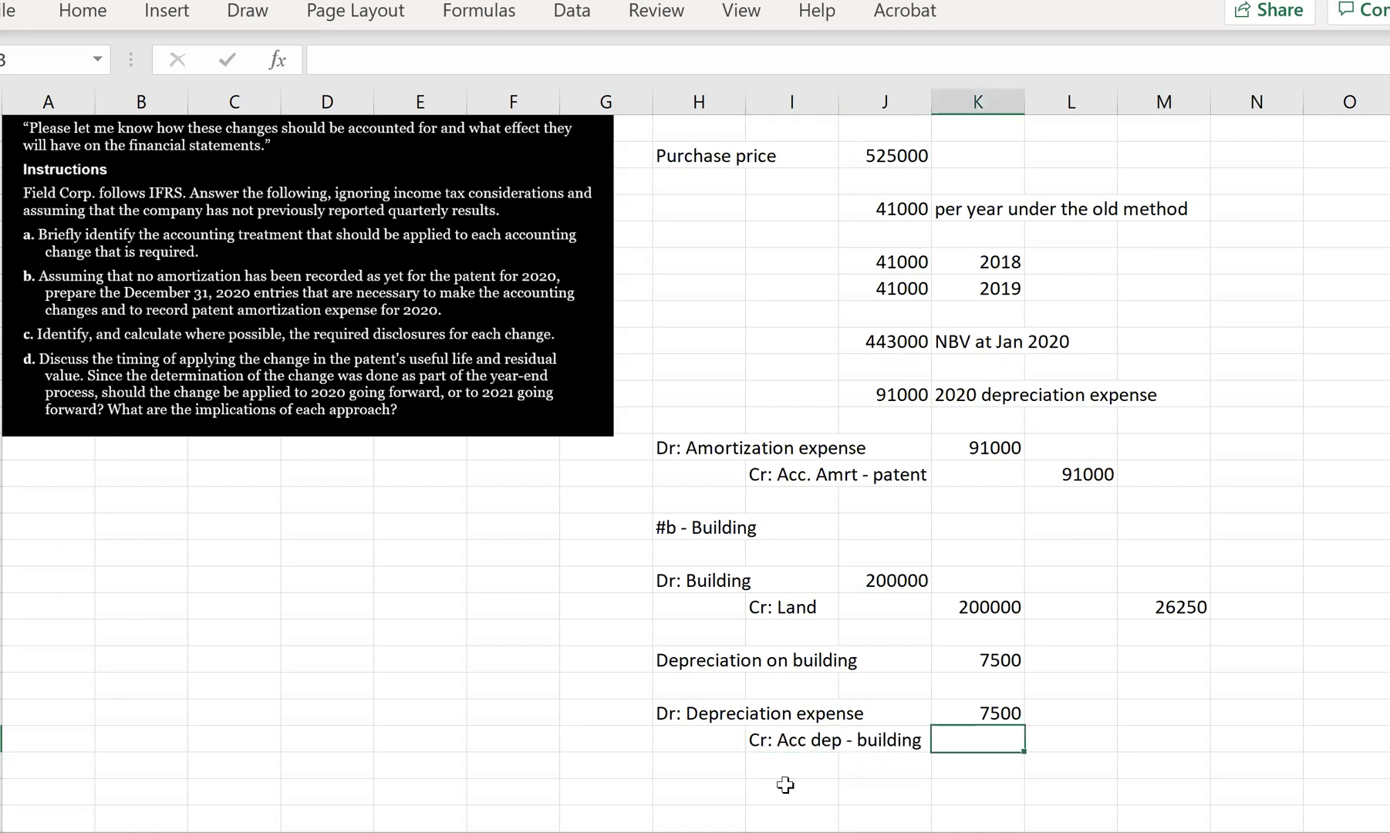
key(Tab)
text(=)
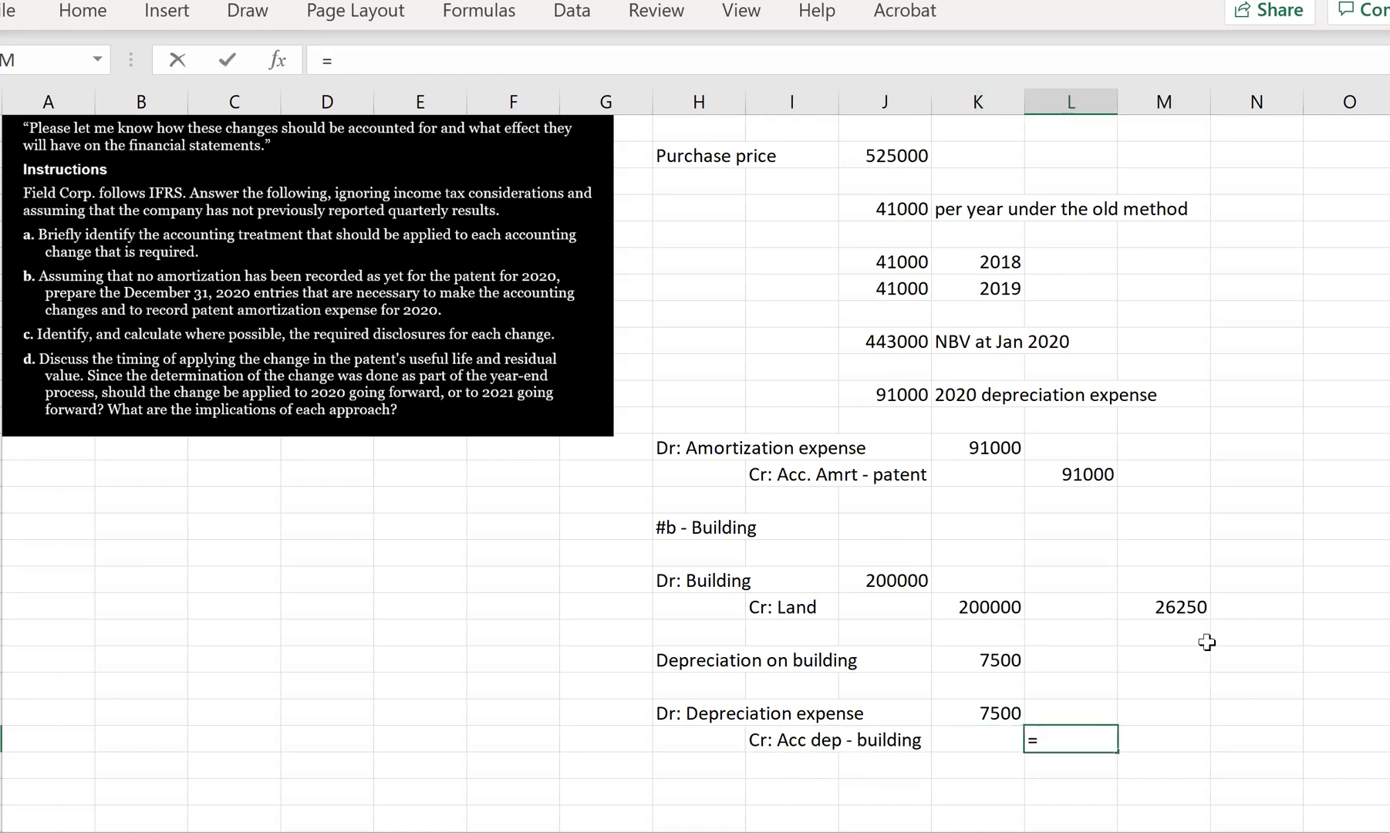
click(1164, 595)
key(Return)
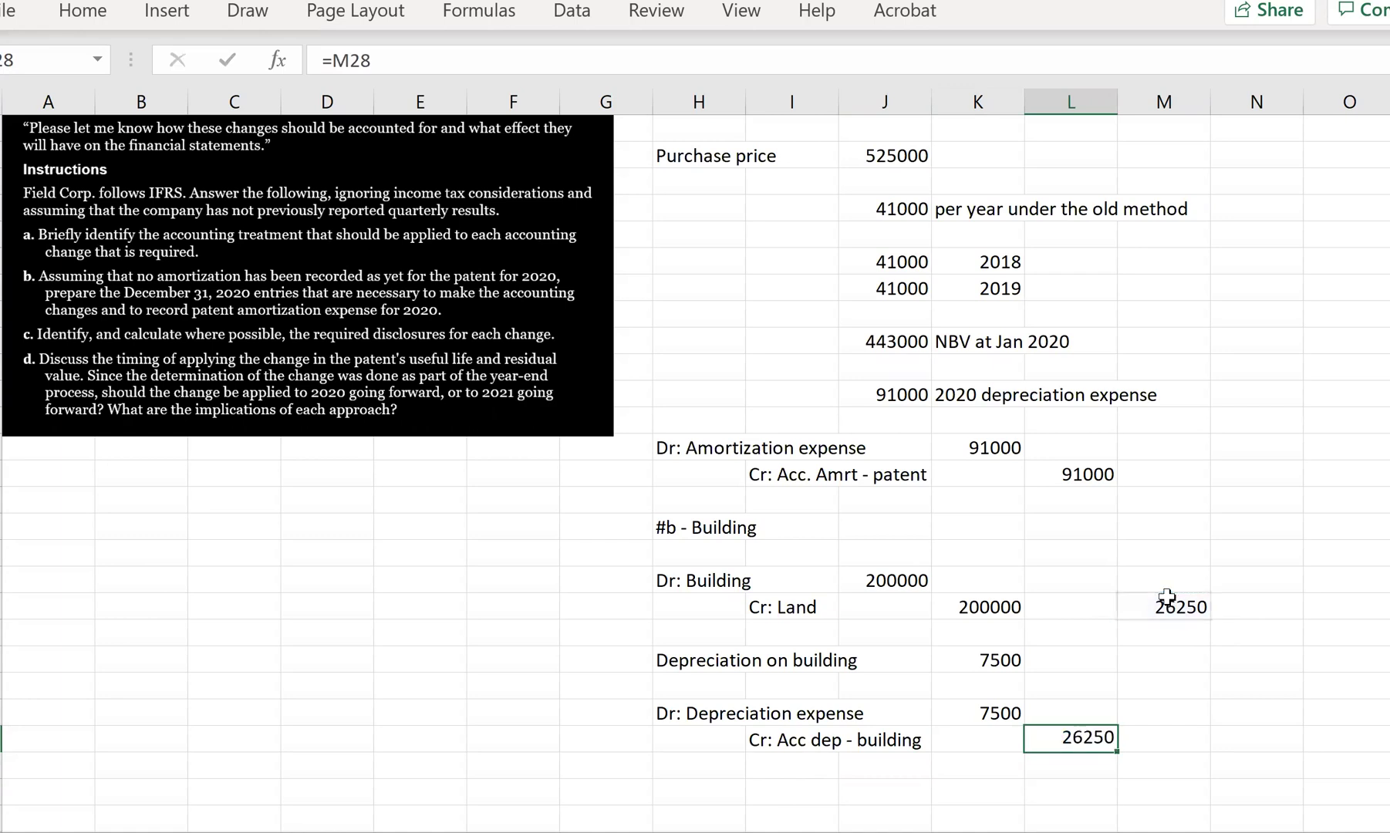
key(Left)
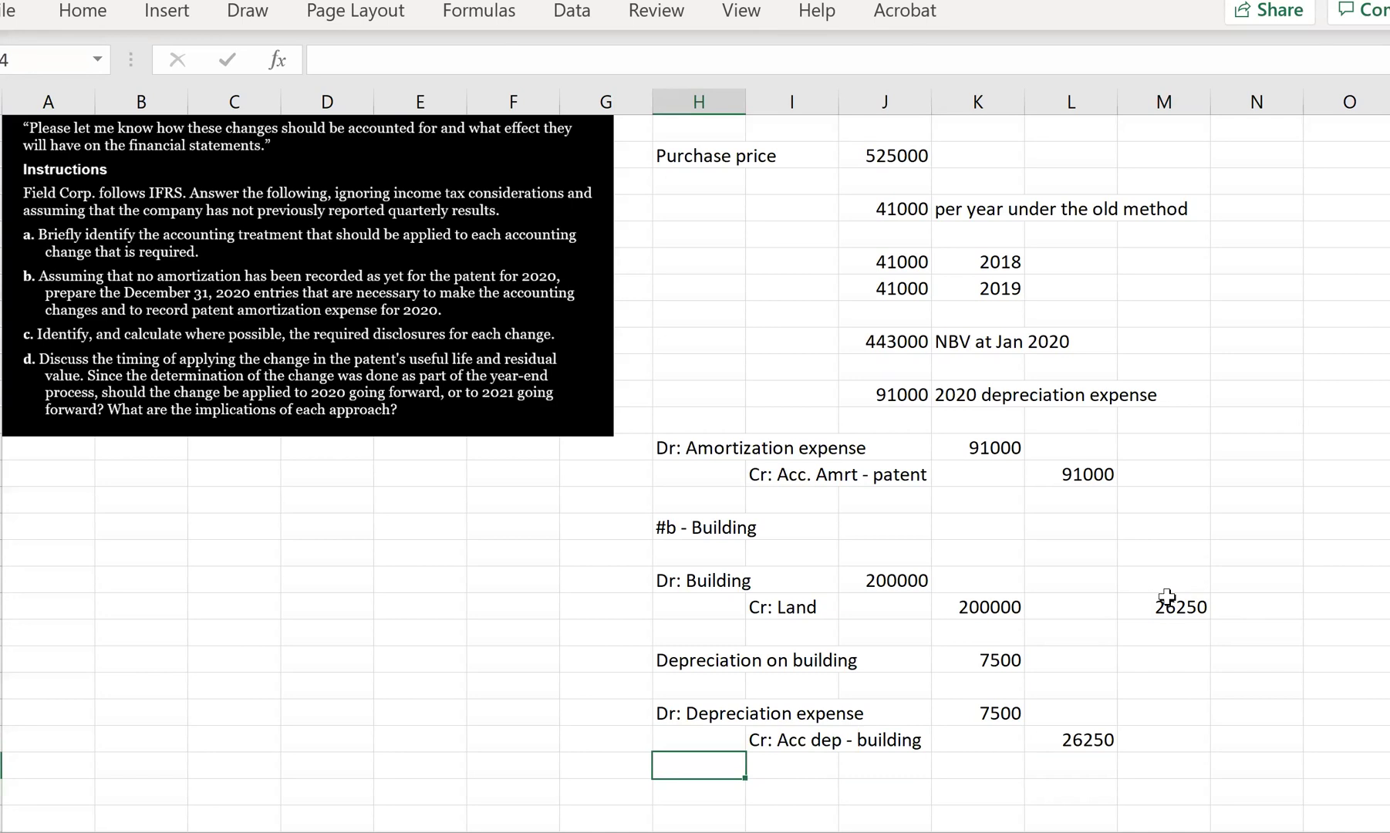
- Type 'Dr: Retained earnings' and debit =L33-K32, i.e. 26250 less 7500 giving 18750
text(Dr: )
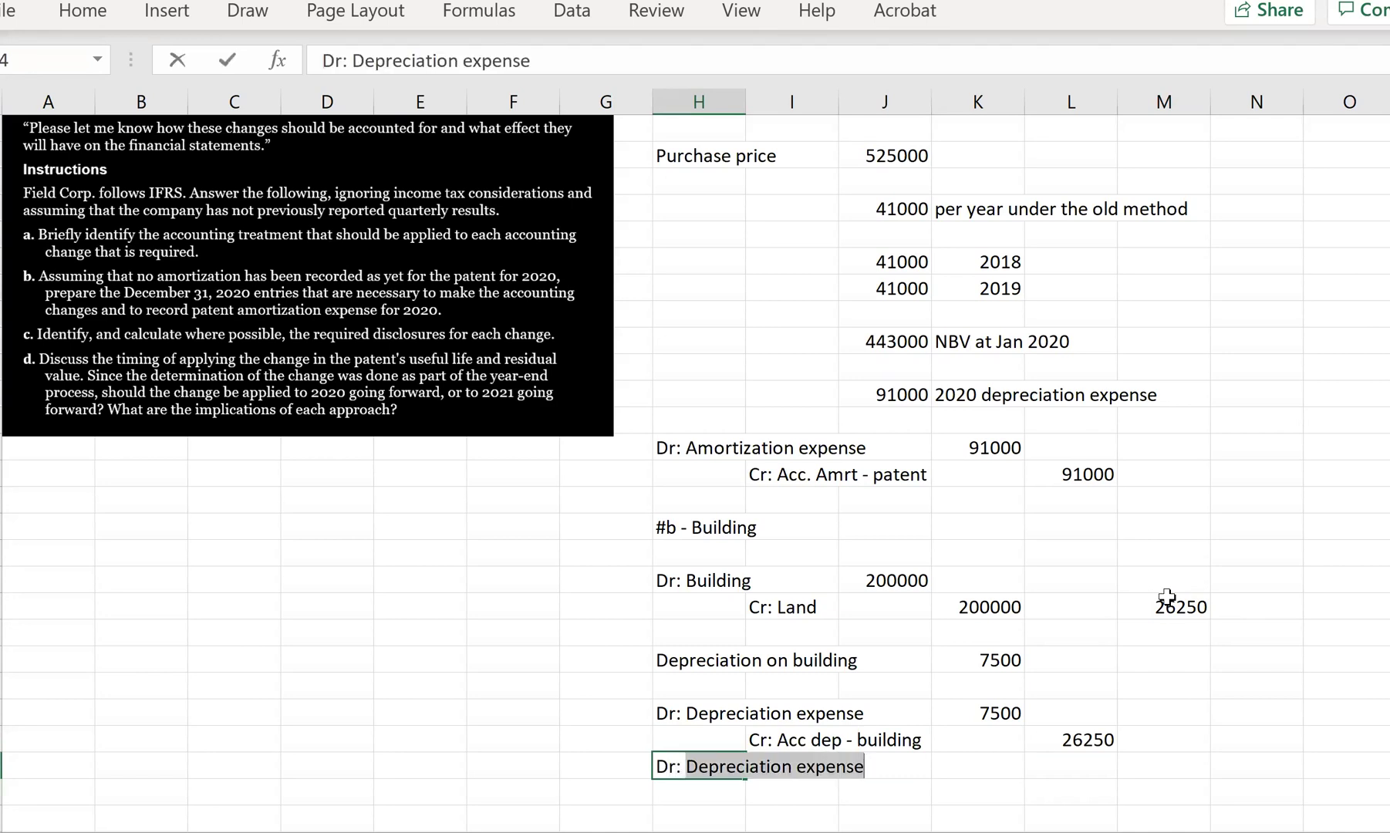
text(Ret)
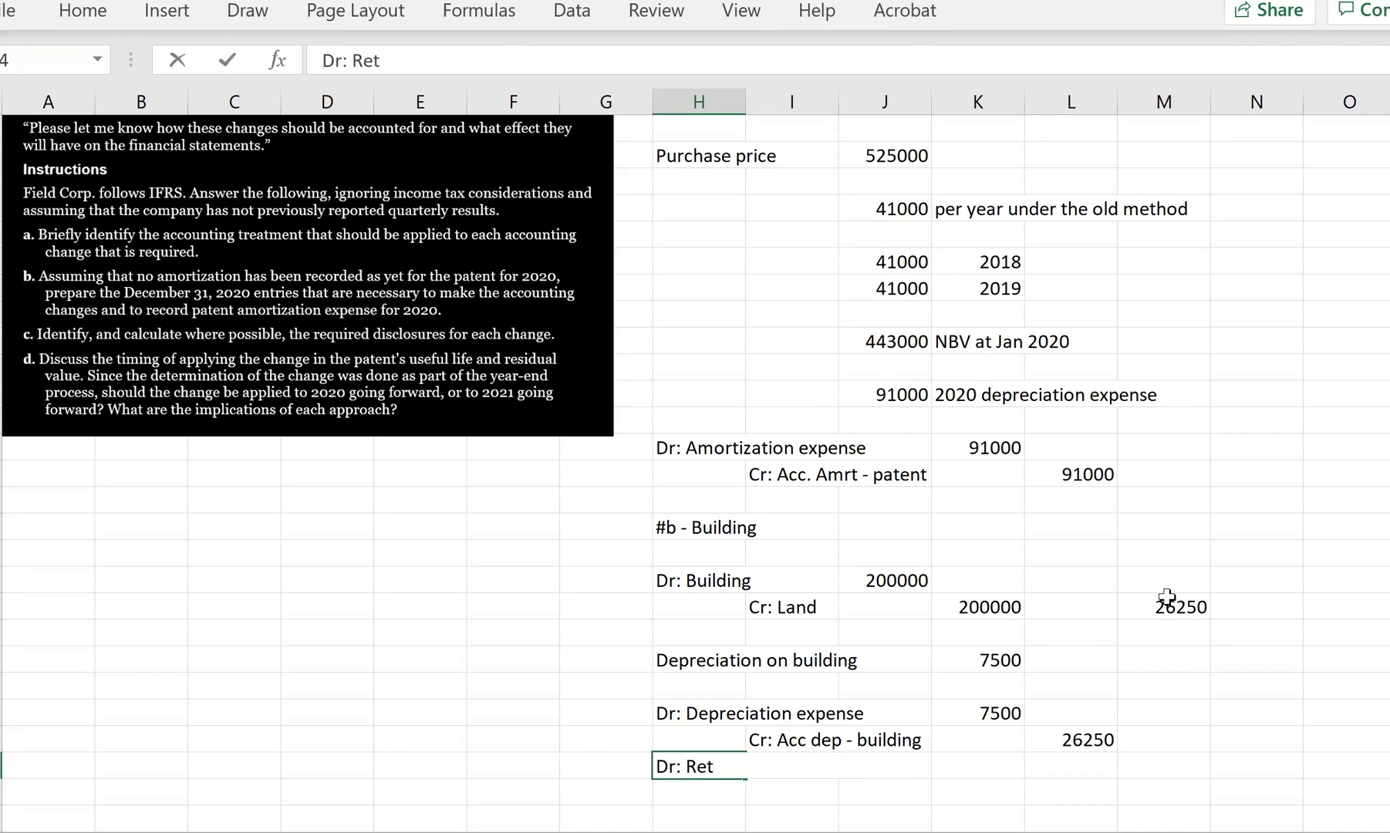
text(ained earnings)
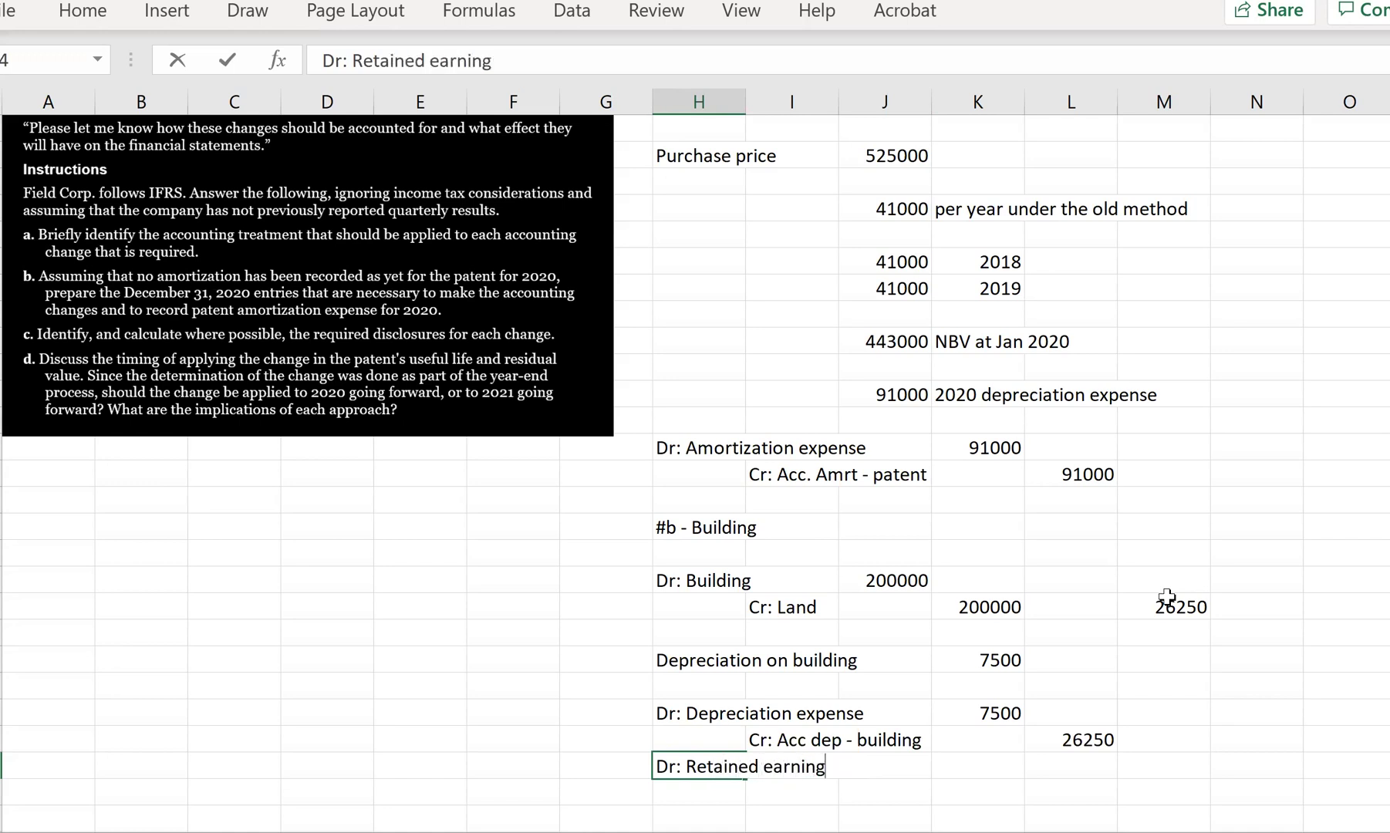
key(Tab)
key(Tab)
key(Tab)
text(=)
key(BackSpace)
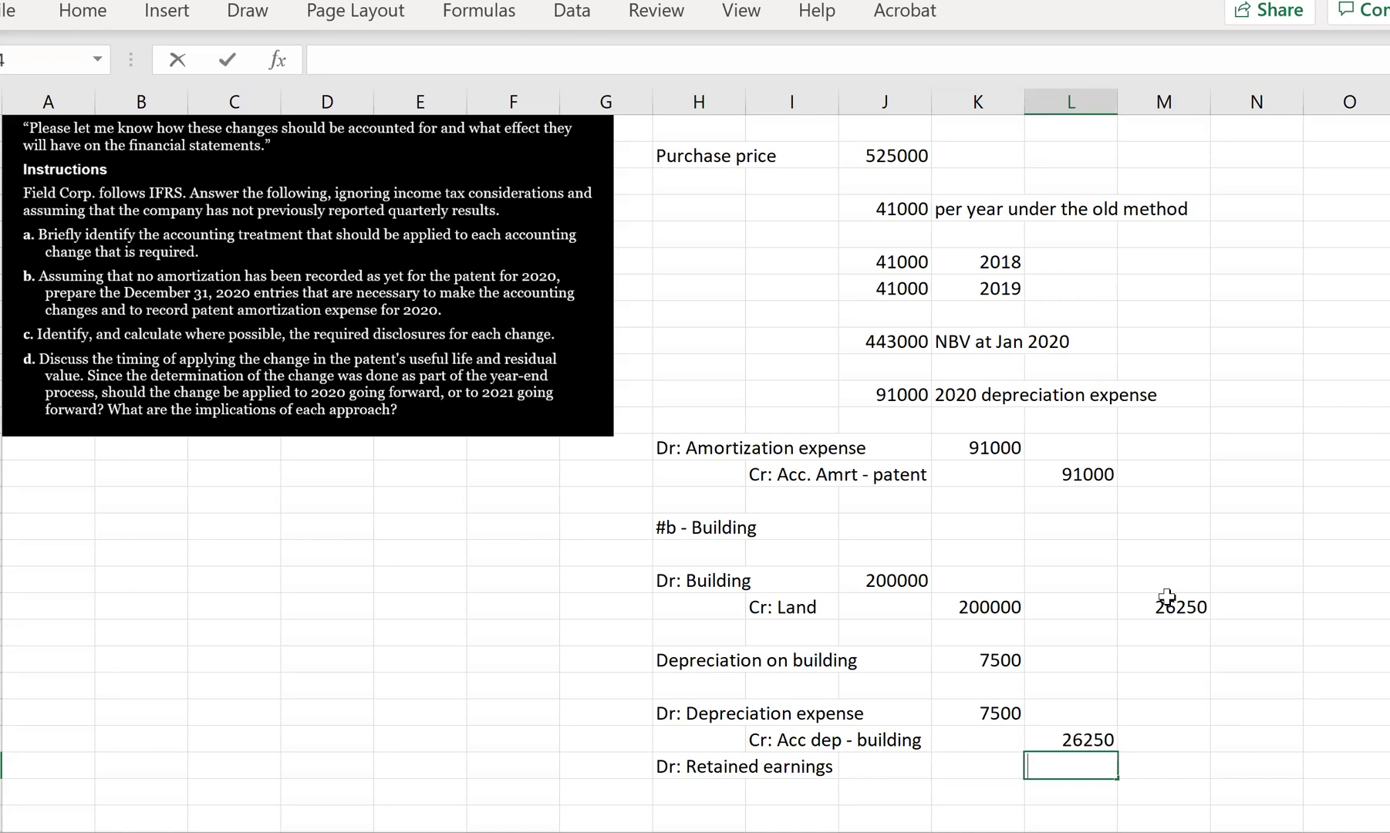
key(shift+Tab)
text(=)
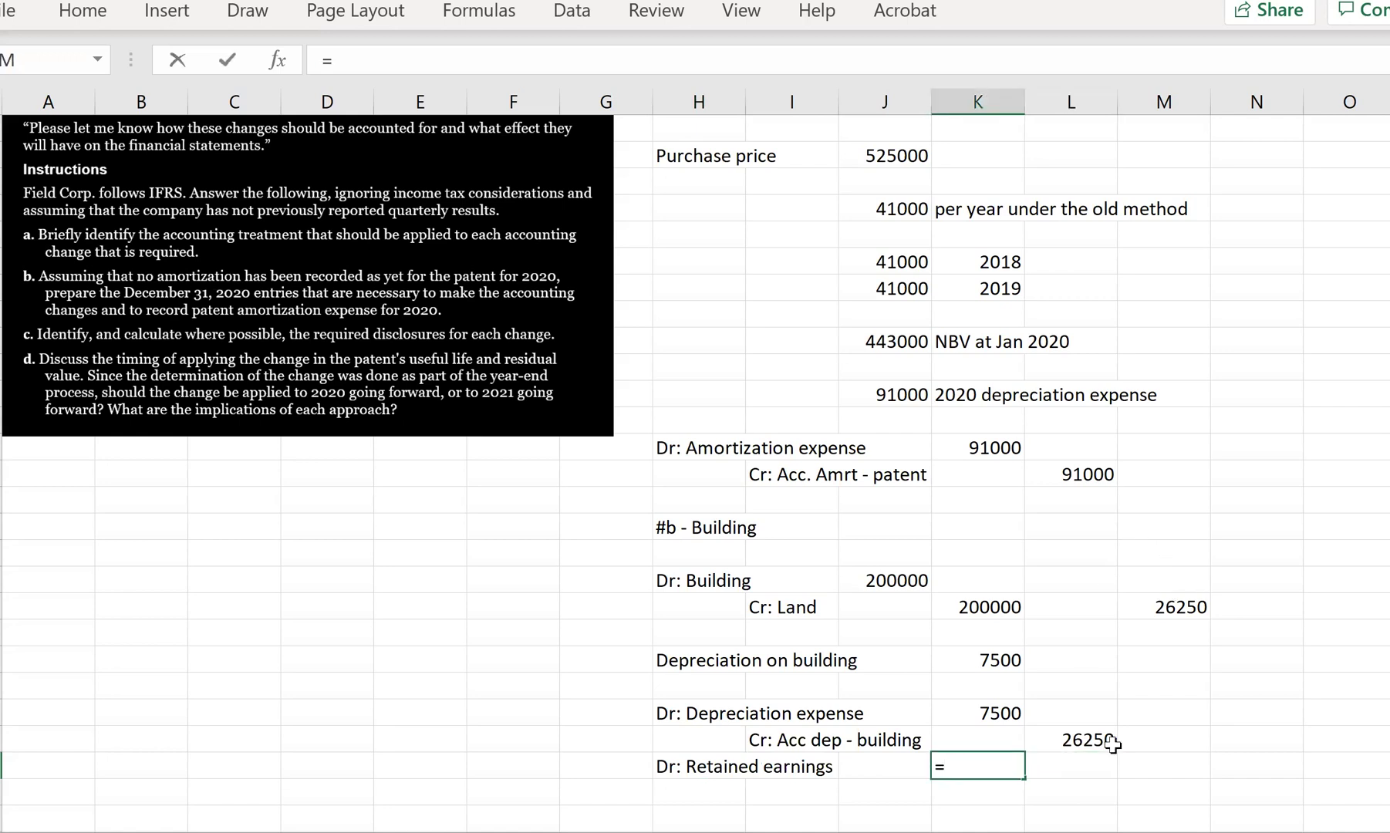
click(1095, 742)
text(-)
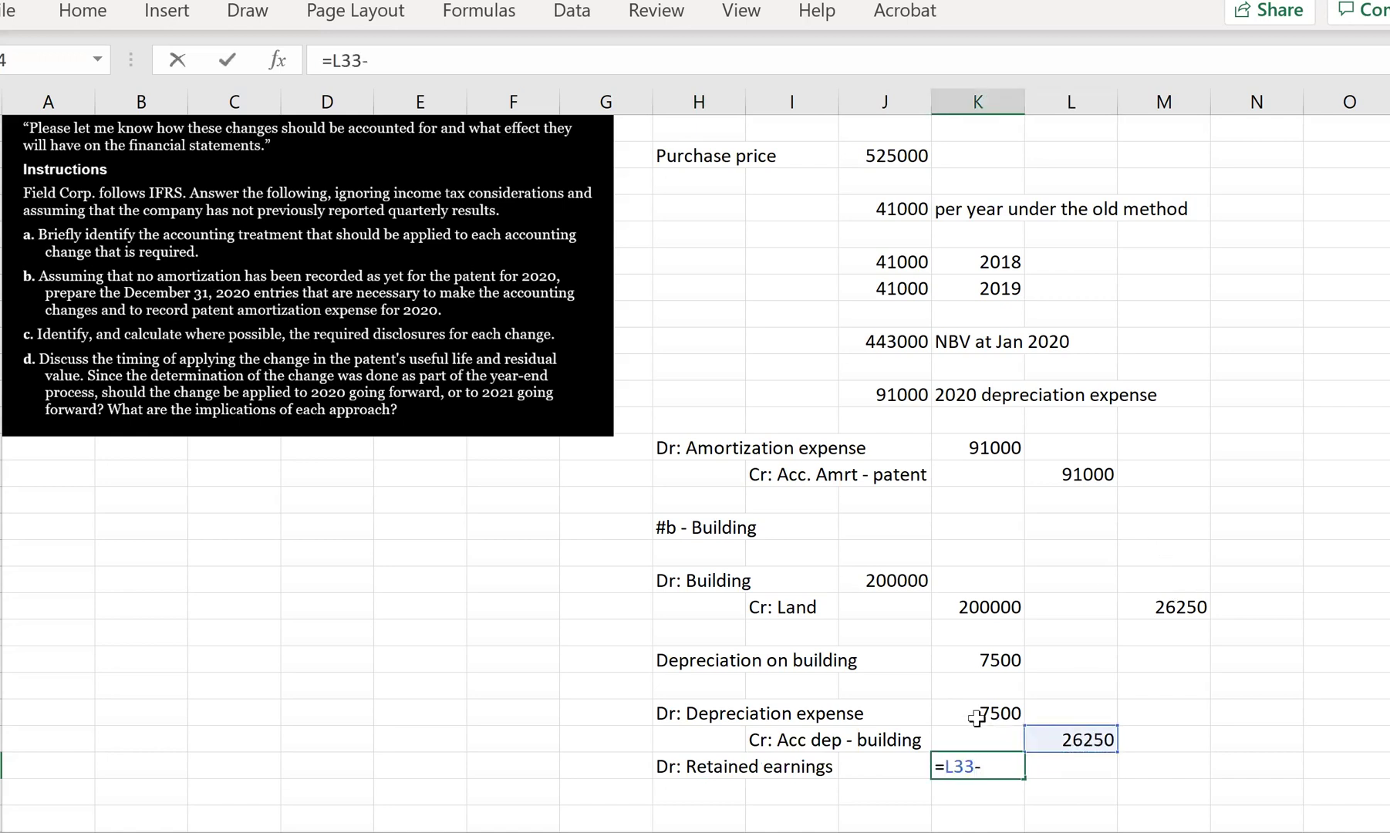
click(976, 716)
key(Return)
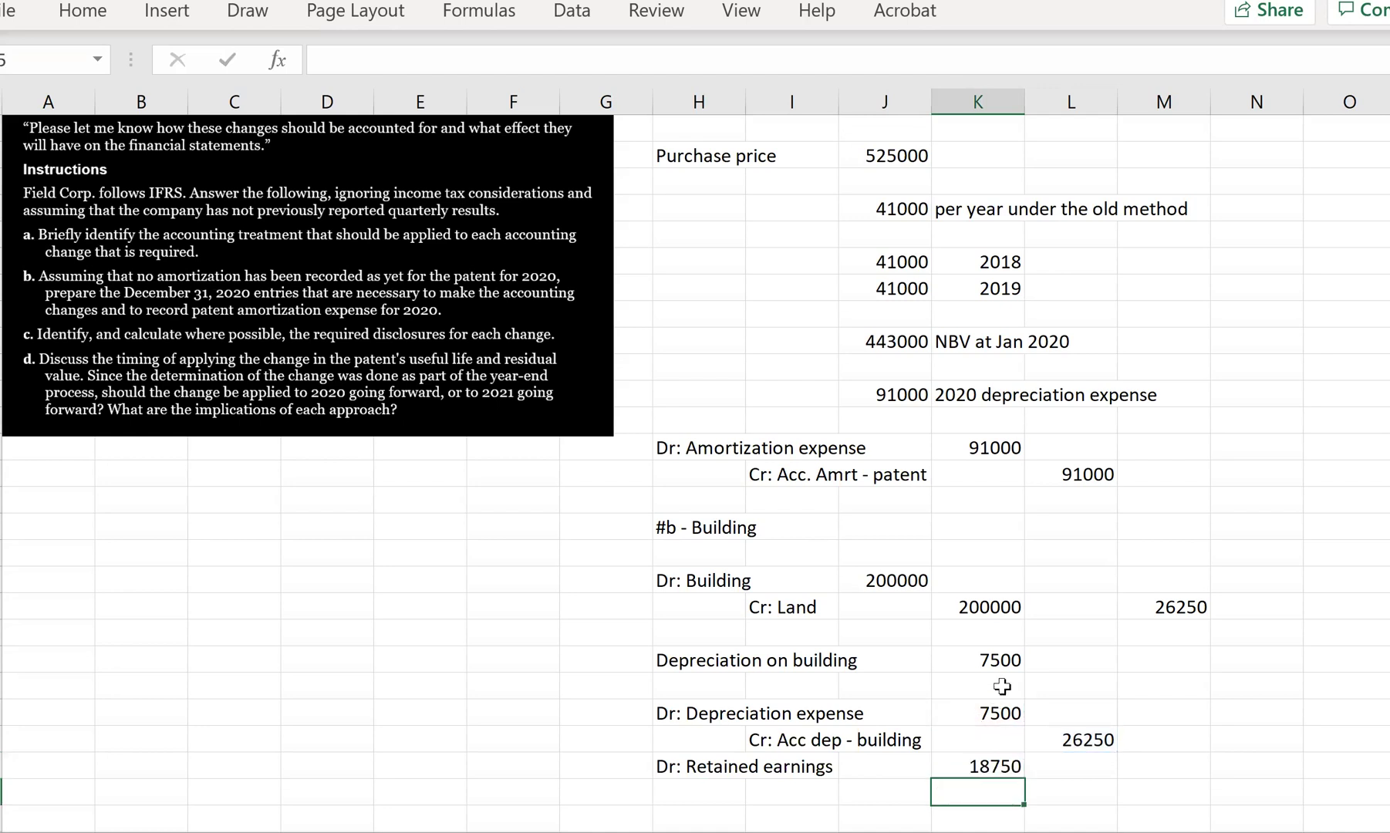
drag(771, 715, 987, 738)
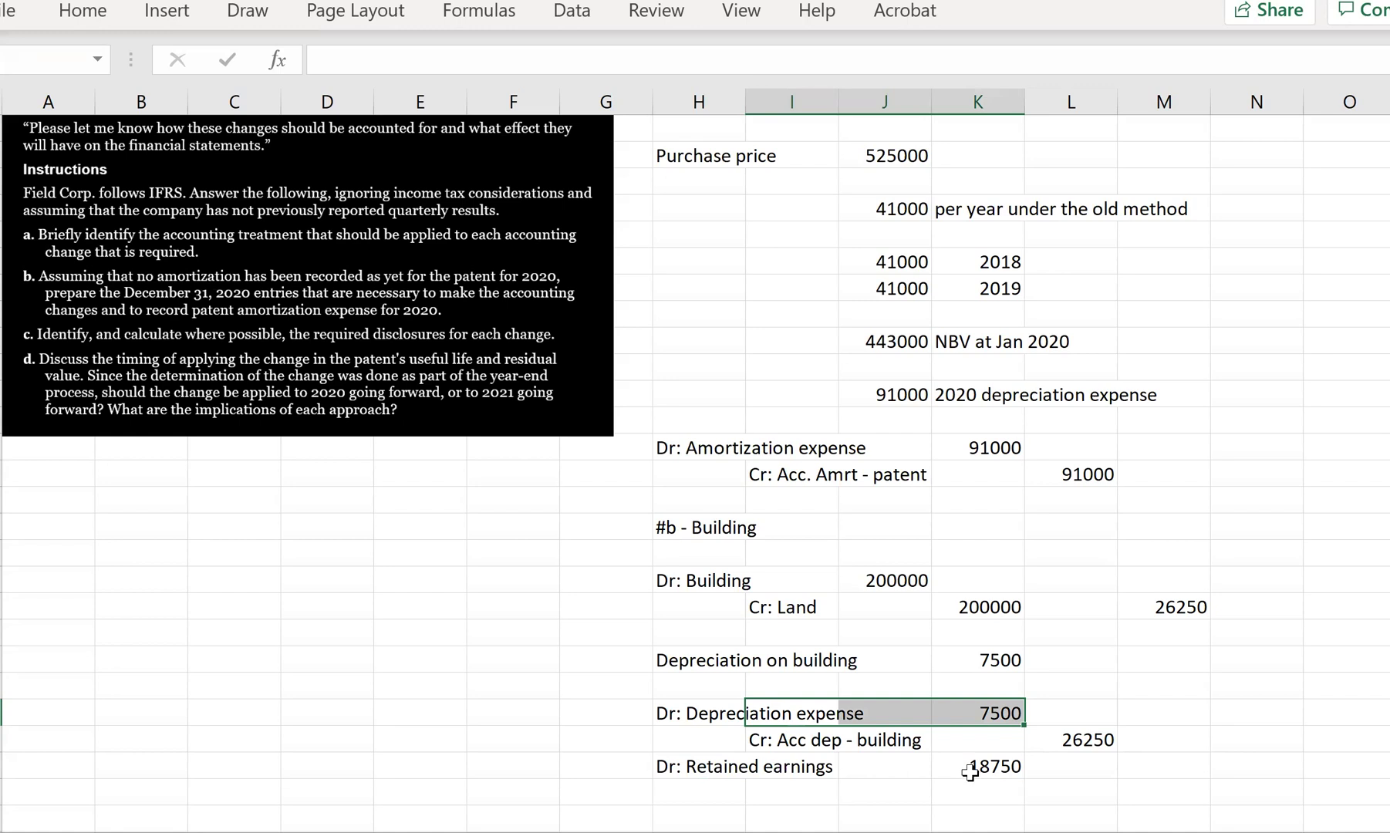
click(974, 771)
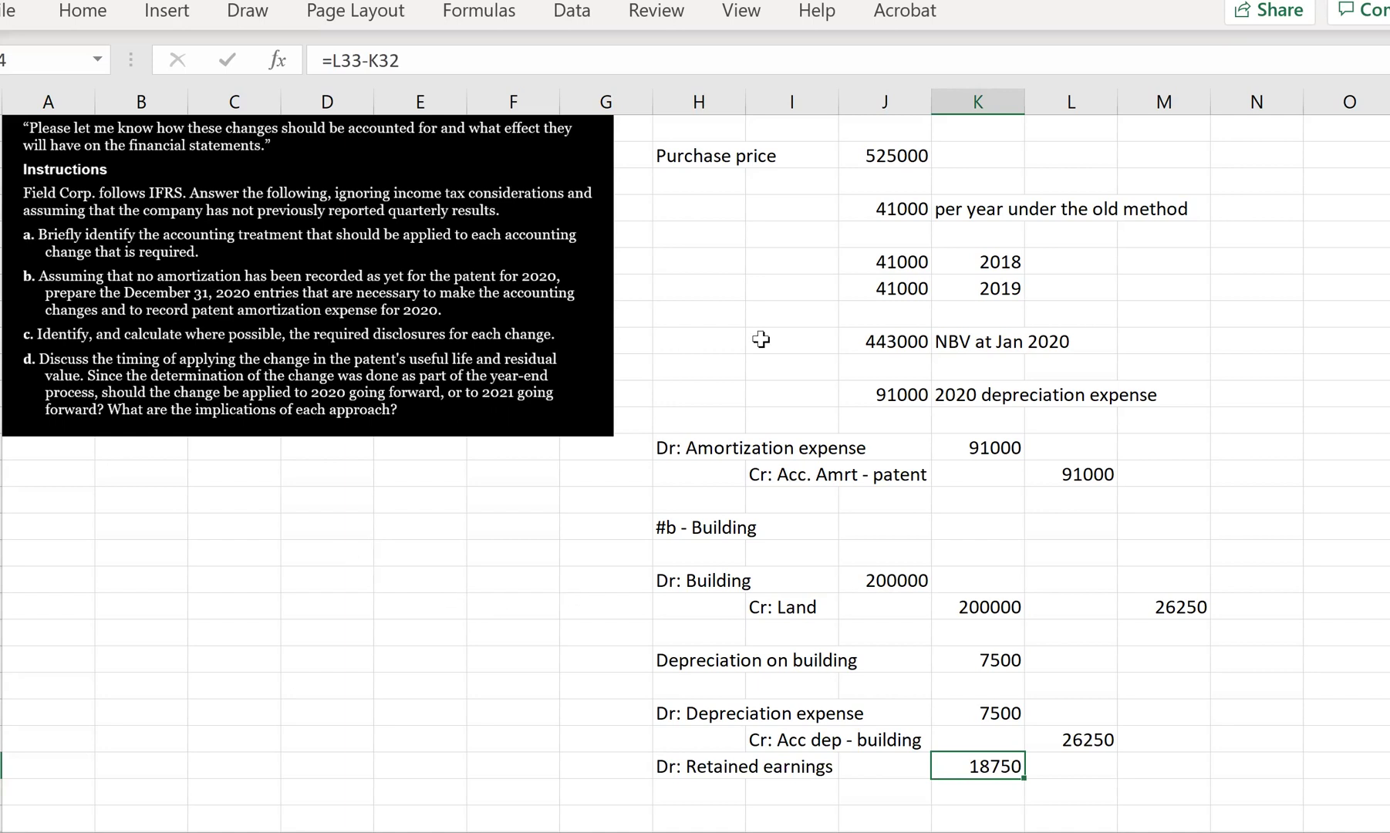
scroll(755, 339, up, 1)
scroll(741, 332, up, 1)
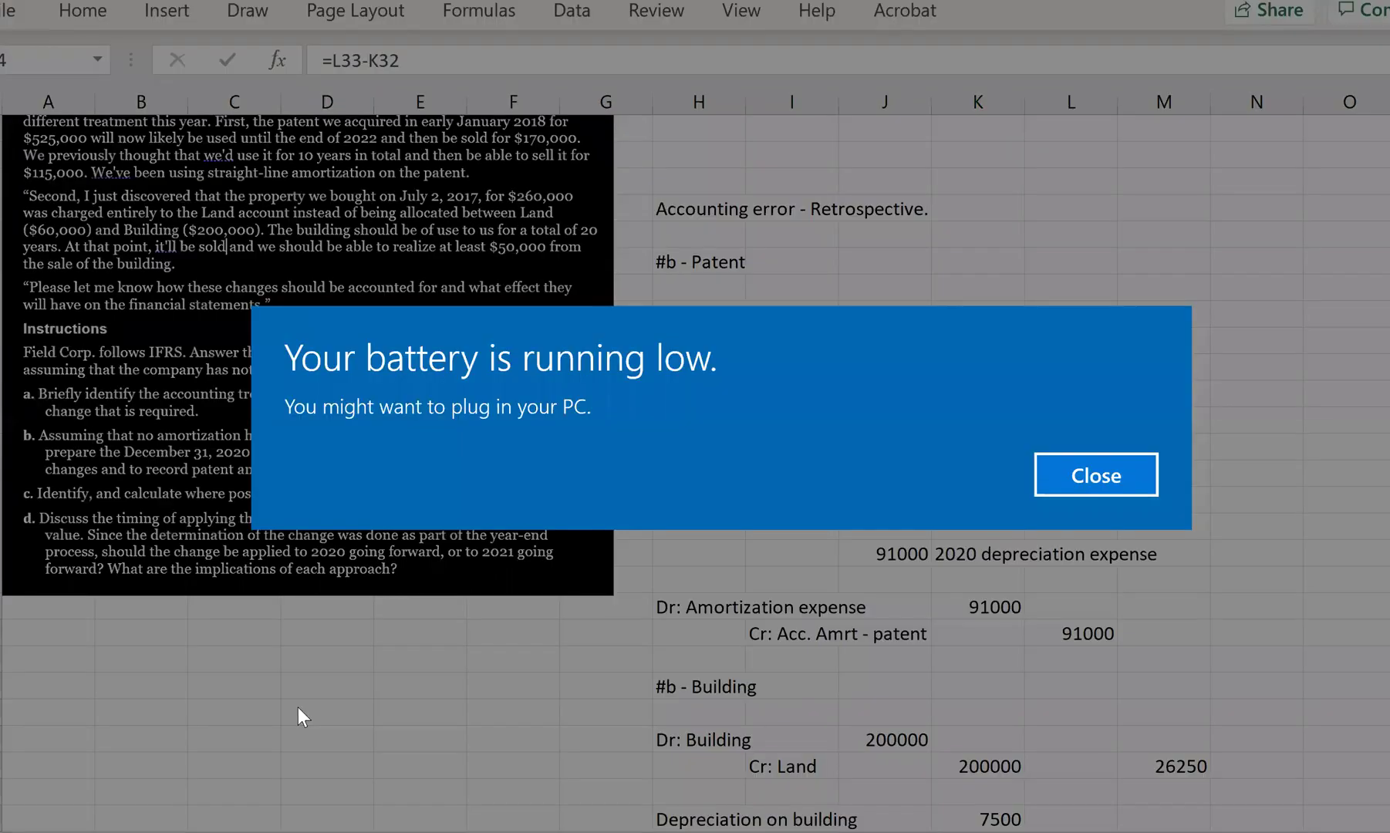
click(1130, 472)
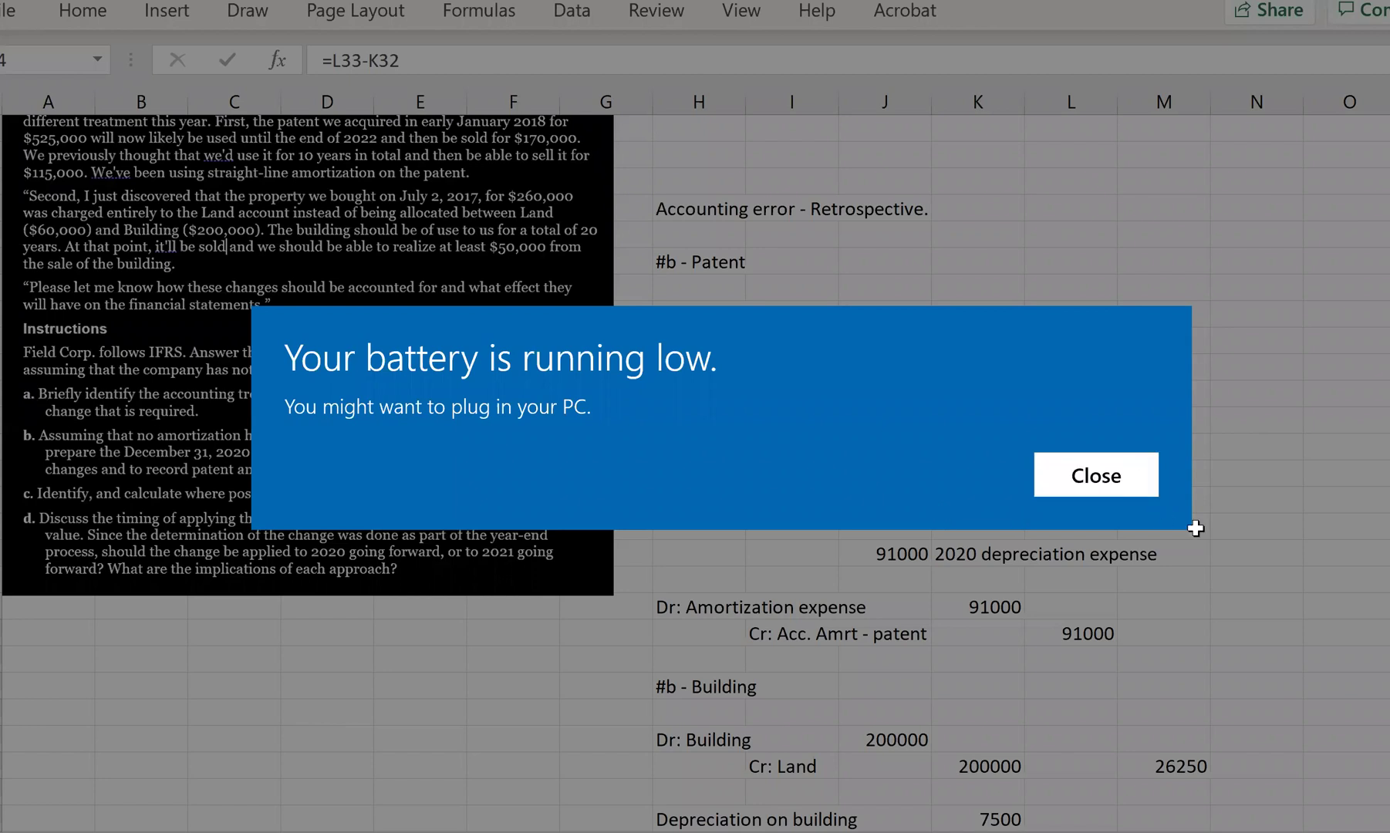